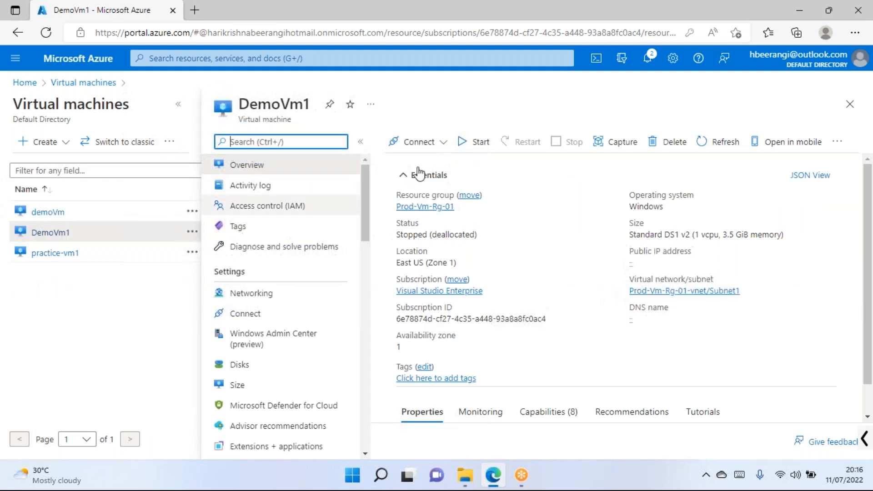
Start the stopped DemoVm1, dismiss the starting notification, and refresh to check its status.
left_click(479, 146)
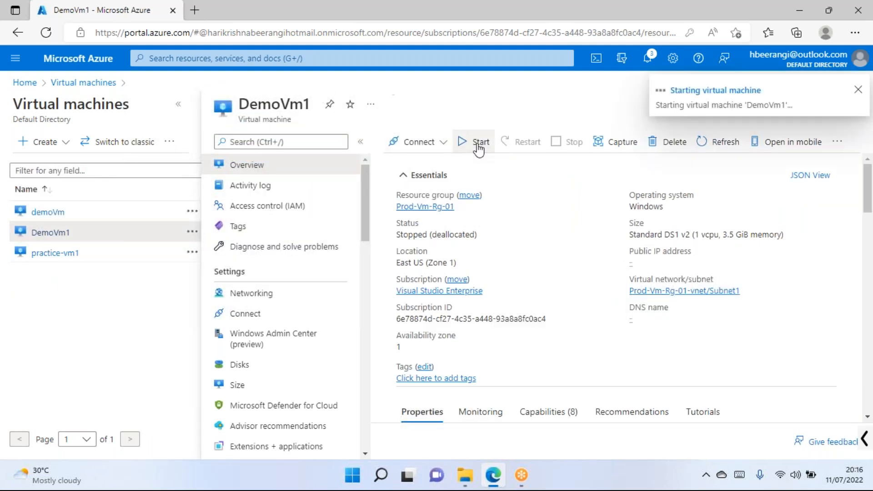
left_click(857, 91)
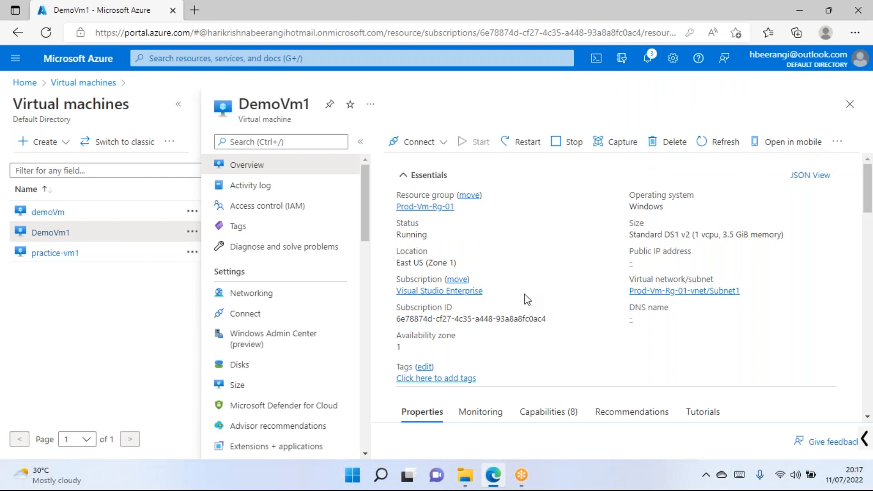
left_click(725, 143)
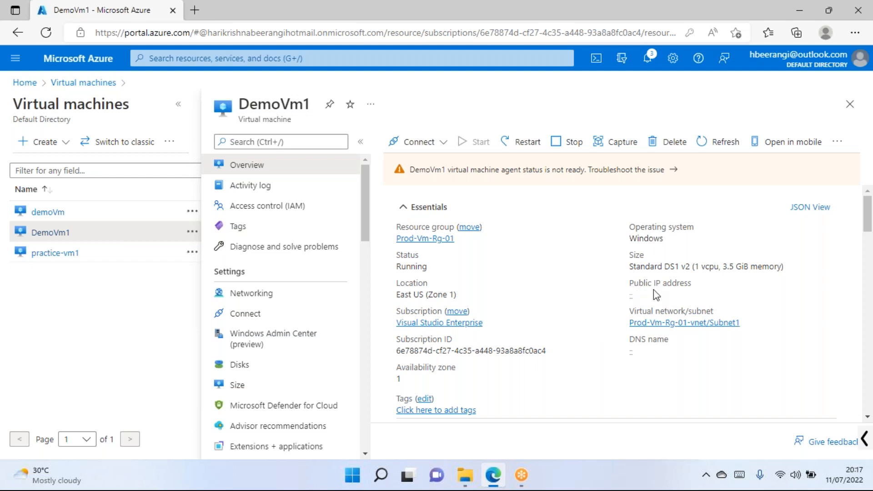
Refresh DemoVm1's overview to show Windows Server 2022 Datacenter and the agent-not-ready status.
left_click(719, 152)
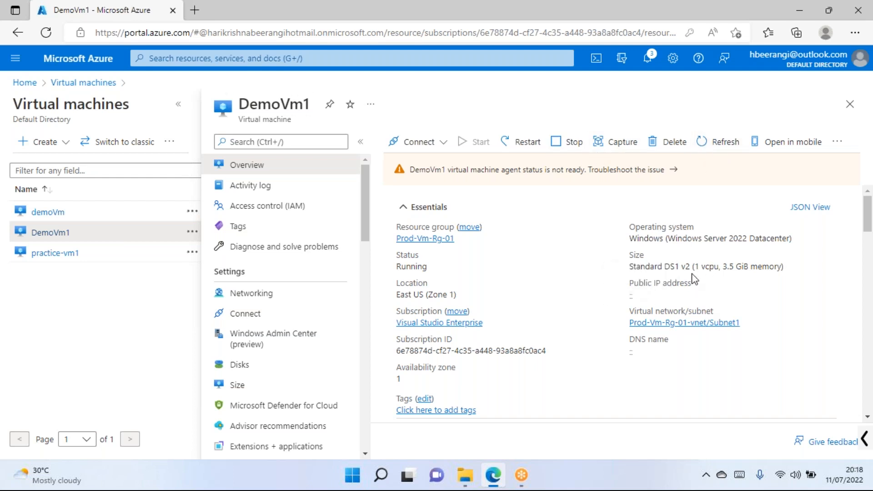
scroll(276, 309, "down", 3)
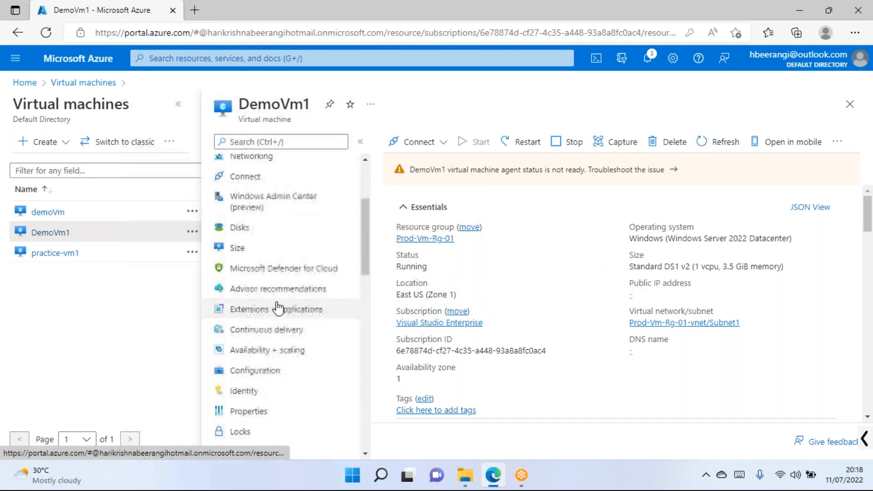
scroll(276, 308, "down", 2)
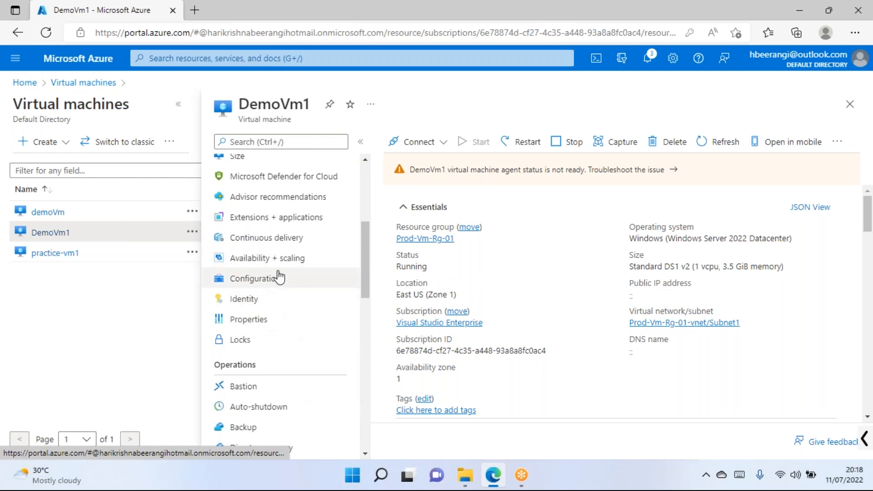
scroll(266, 289, "down", 2)
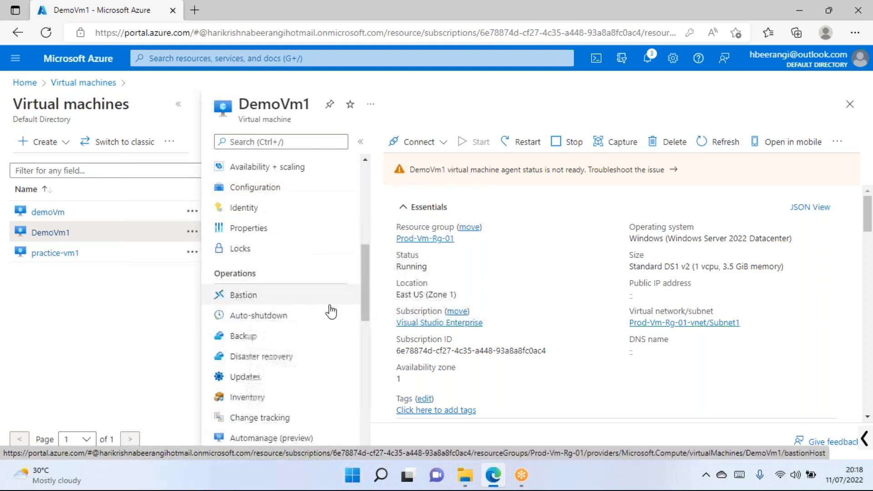
left_click_drag(691, 284, 639, 286)
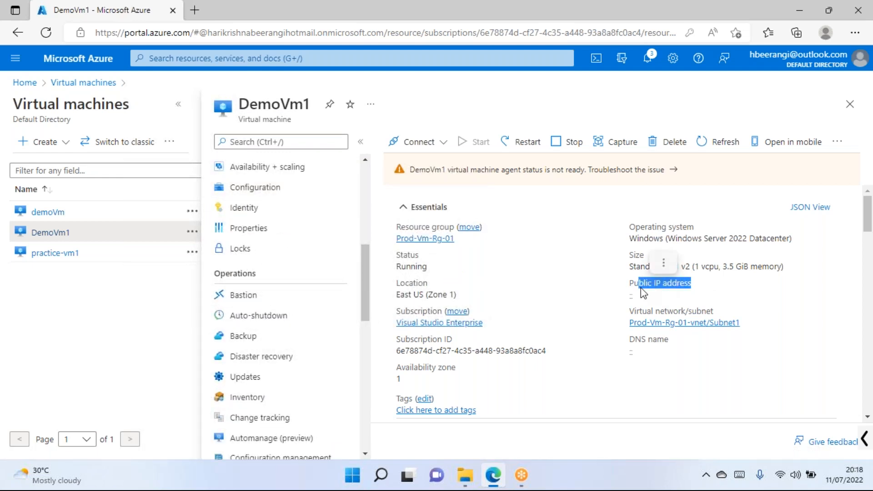
double_click(675, 286)
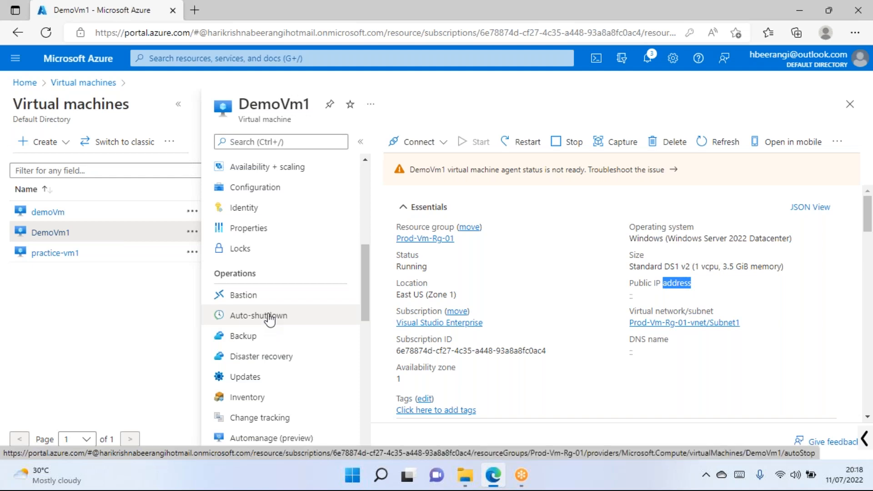
Scroll through DemoVm1's Configuration settings, then view its Identity page with system-assigned identity Off.
left_click(264, 187)
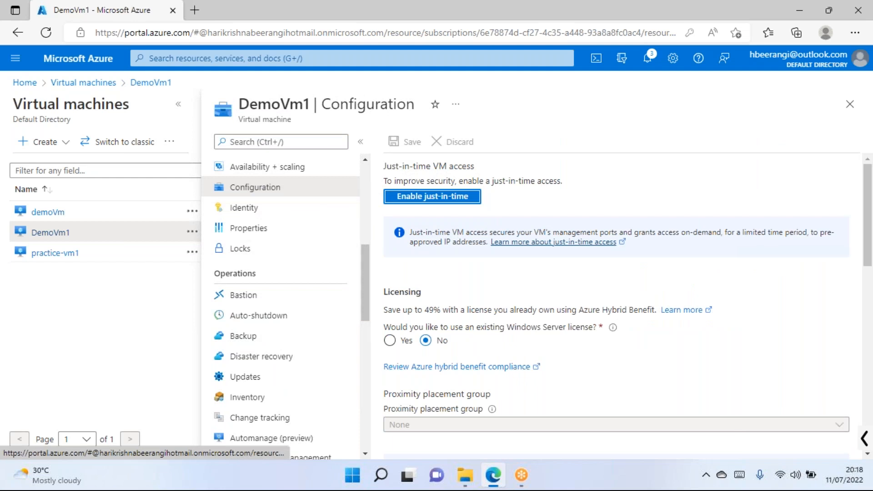
scroll(426, 305, "down", 2)
scroll(481, 291, "down", 4)
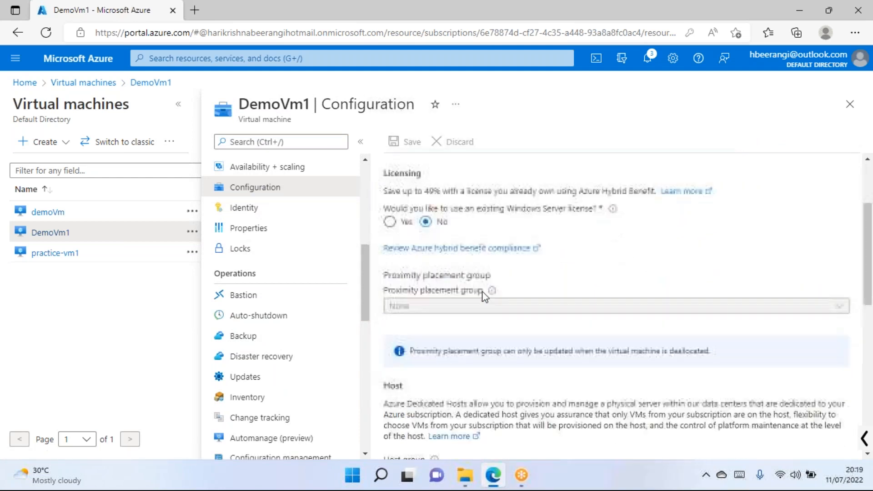
scroll(515, 287, "down", 4)
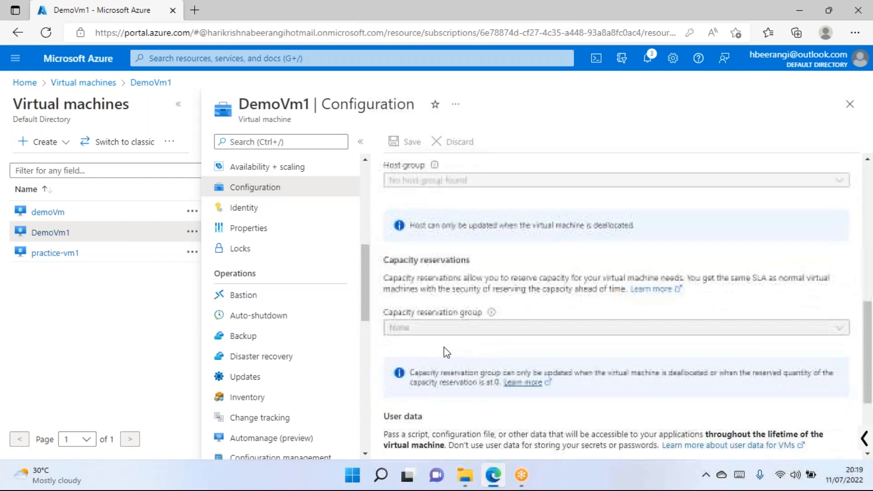
scroll(487, 268, "down", 4)
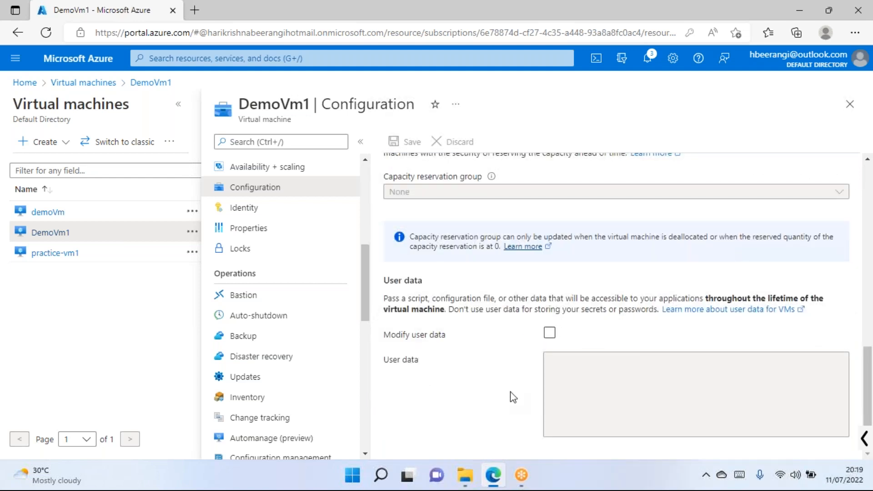
left_click(244, 208)
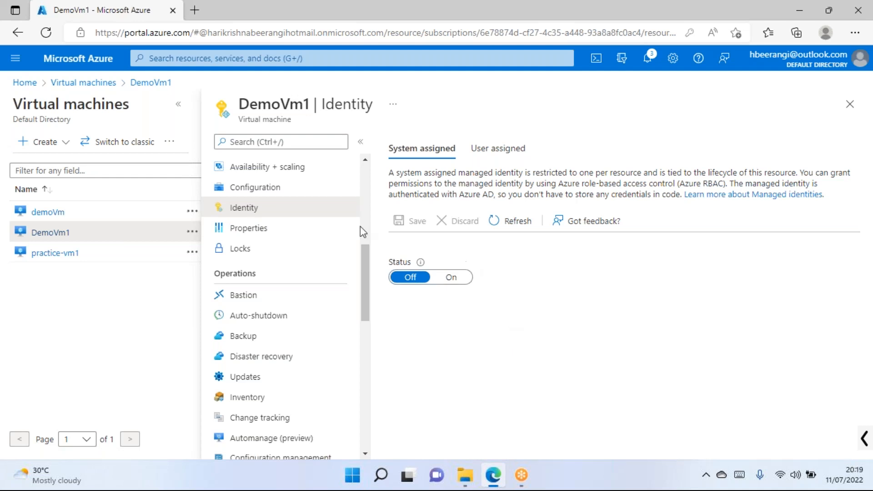
Highlight DemoVm1 in the blade title and bring up the Windows Run box.
double_click(302, 105)
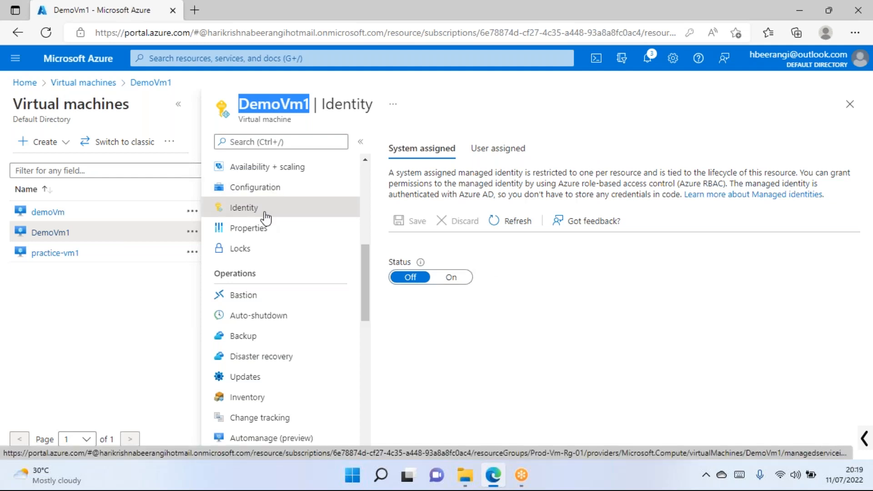
key("super+r")
Launch Notepad from the Run box with 'notepad' and move its window lower.
type("notepad")
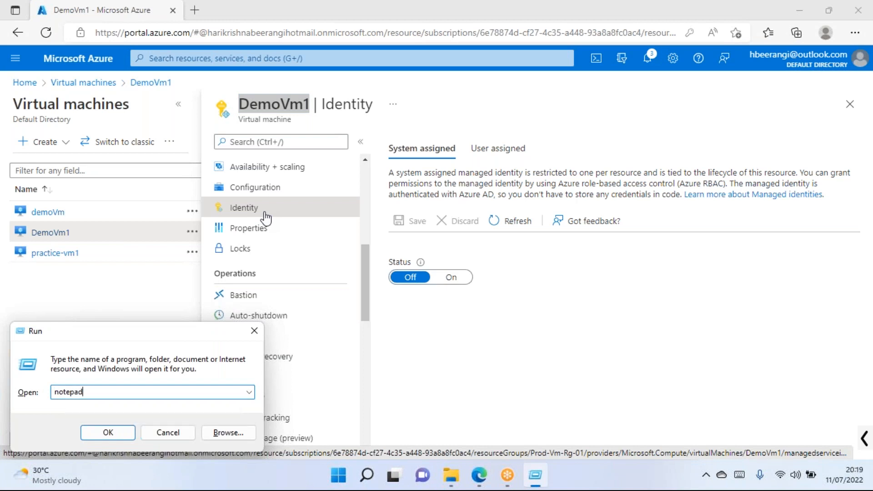
key("Return")
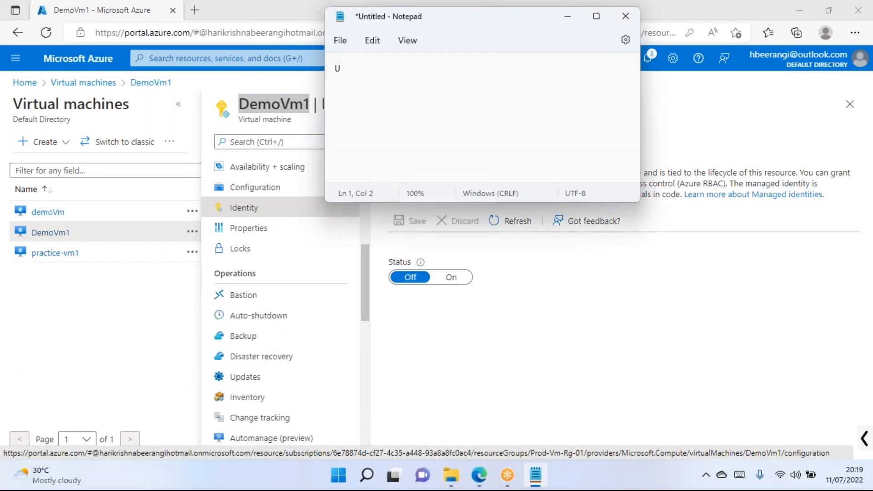
left_click_drag(456, 26, 457, 100)
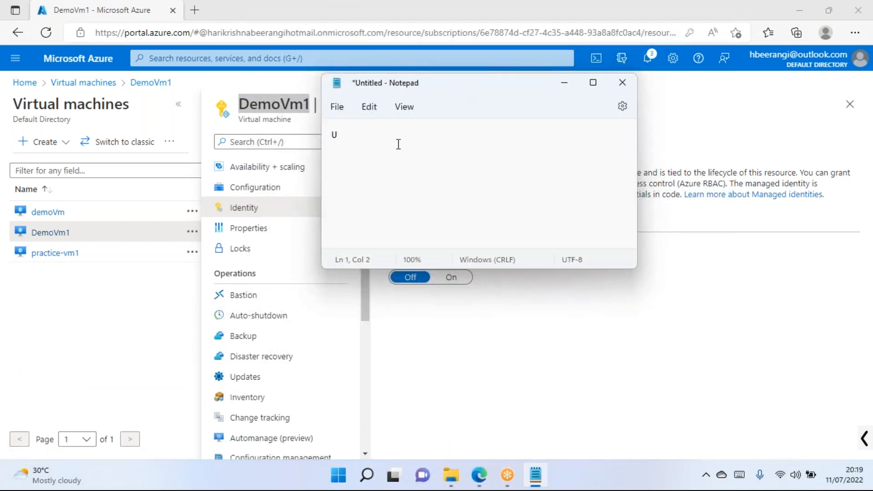
Note two sample user e-mail addresses and an external e-mail address on separate lines.
key("BackSpace")
key("Return")
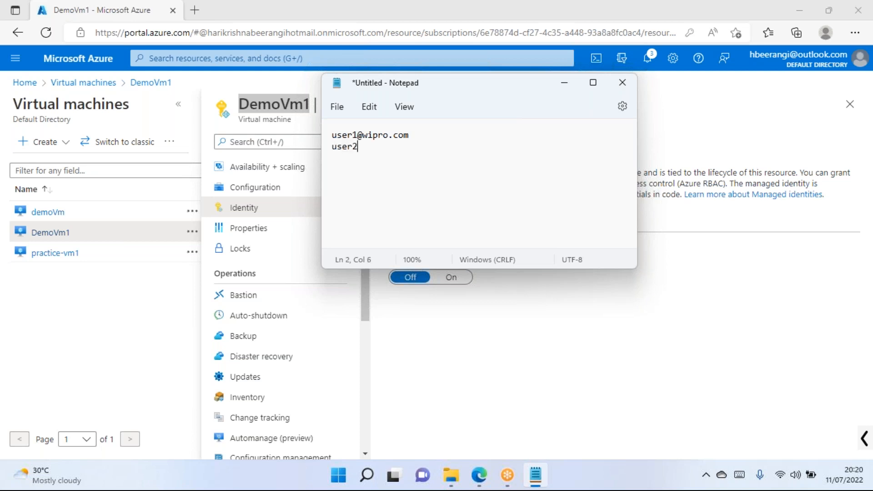
type("user")
key("BackSpace")
key("BackSpace")
key("BackSpace")
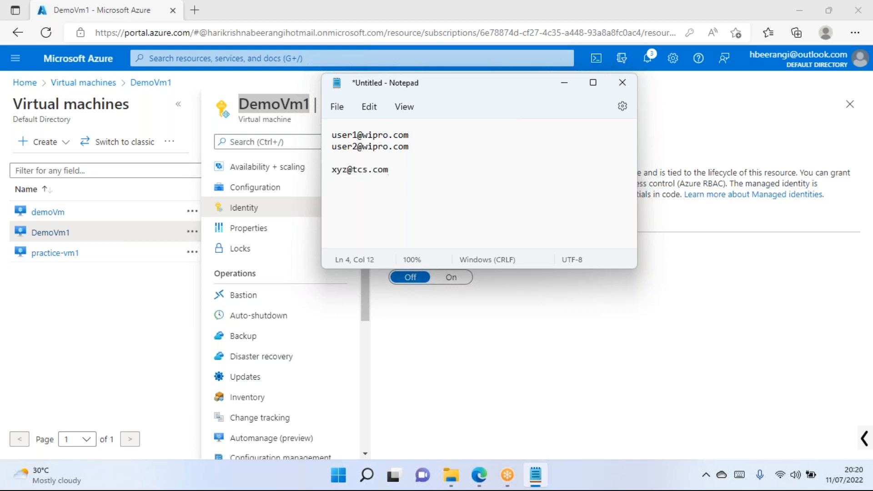
left_click_drag(411, 171, 358, 179)
left_click(403, 172)
Add a line with an admin username and password, then minimize Notepad.
key("Return")
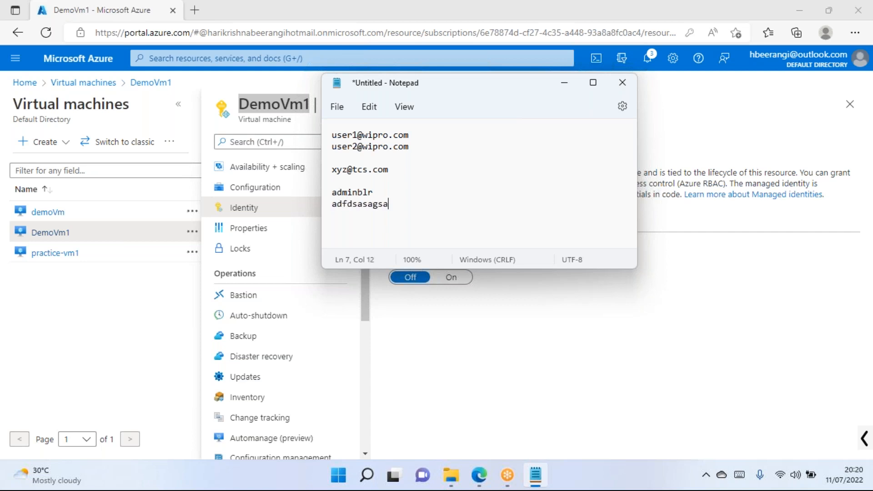
left_click_drag(393, 197, 335, 203)
left_click(409, 201)
left_click_drag(421, 135, 334, 134)
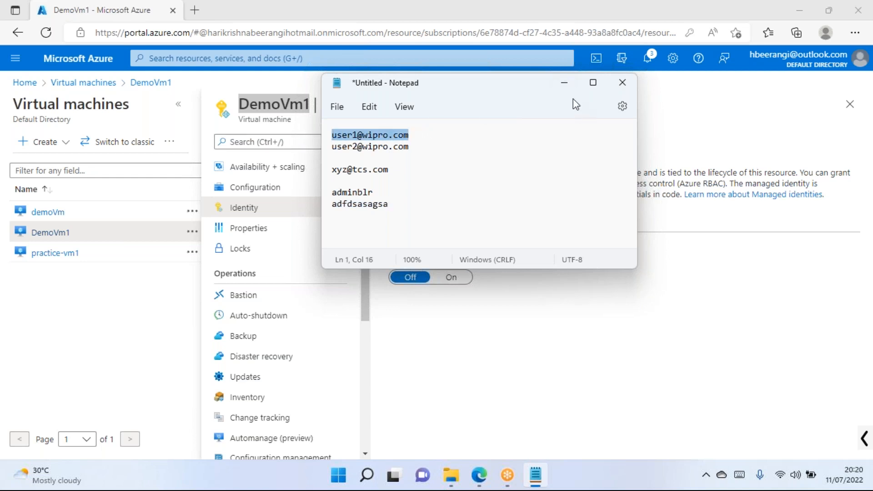
left_click(565, 87)
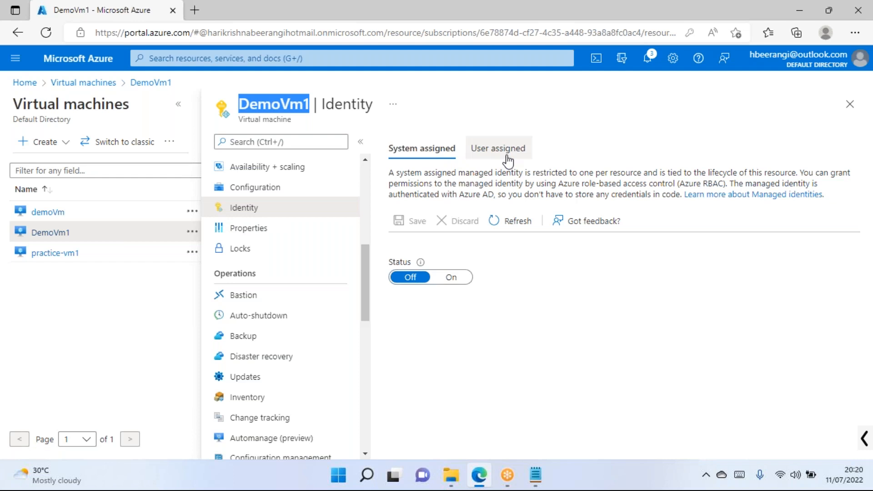
Bring the Notepad notes back and insert a blank top line above the e-mail list.
key("alt+Tab")
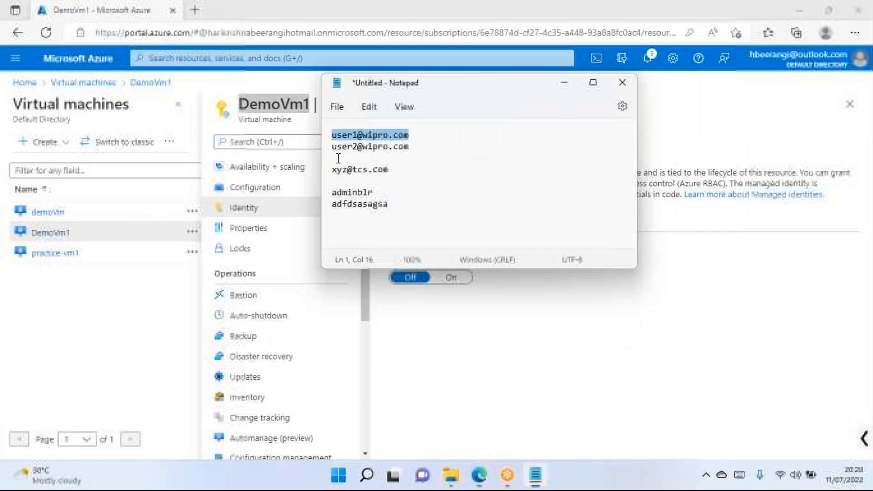
left_click(427, 150)
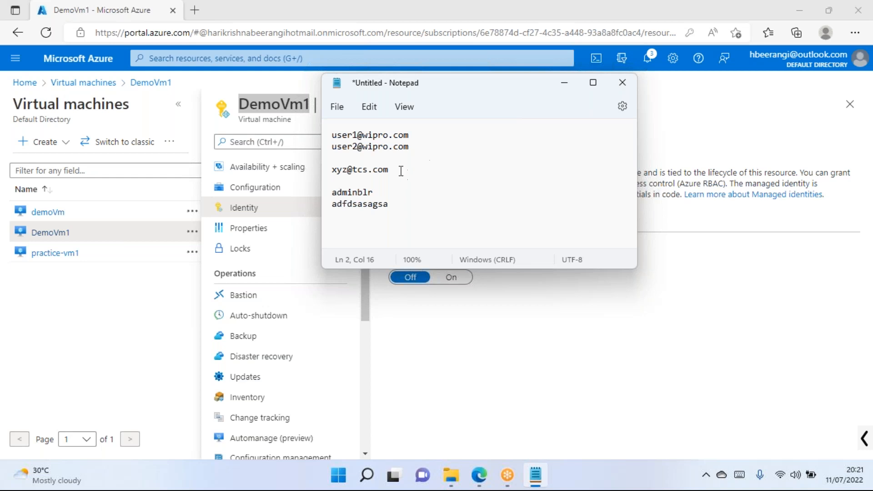
left_click(332, 135)
key("Return")
key("Return")
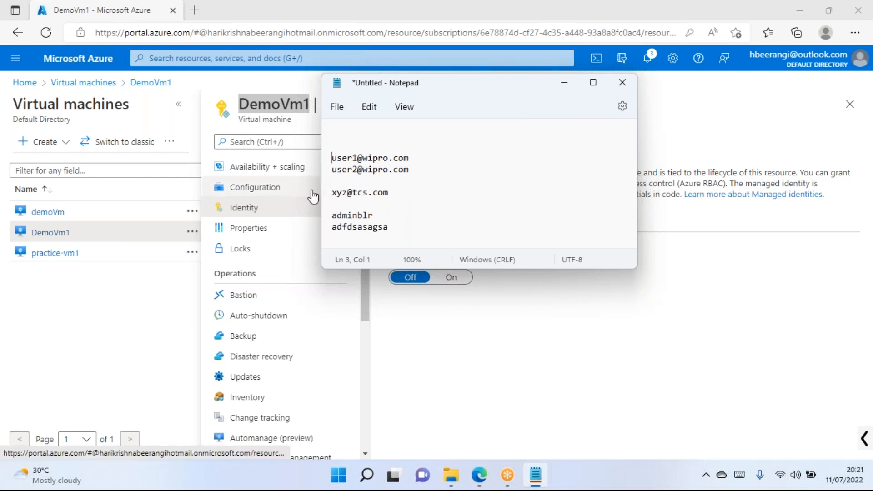
key("Up")
Type the heading 'Azure Active Directory/Active Directory / Identity servers' on line 1, then minimize Notepad.
type("Azure Ac")
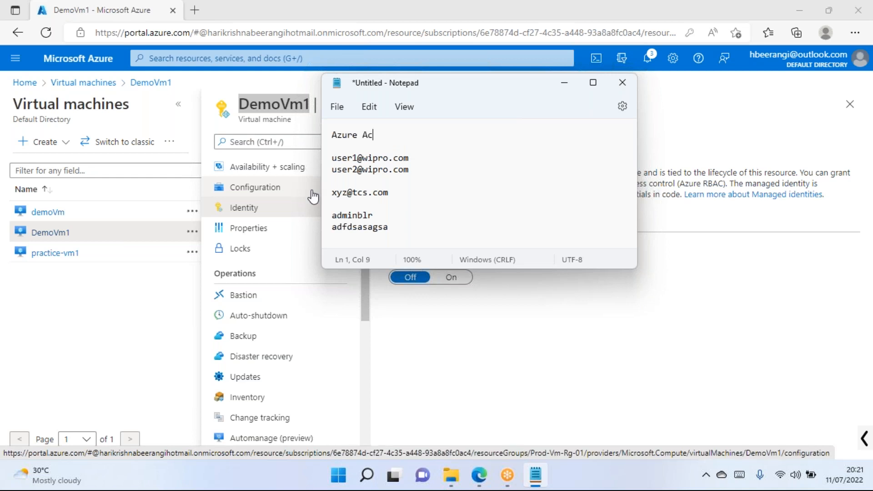
type("tive Diret")
type("tory/Active Drie")
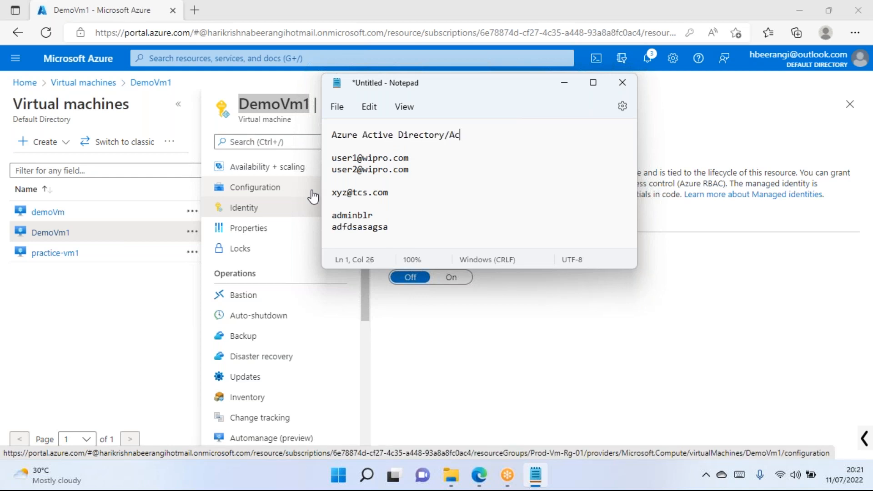
key("BackSpace")
key("BackSpace")
key("BackSpace")
type("irectory / Identity ")
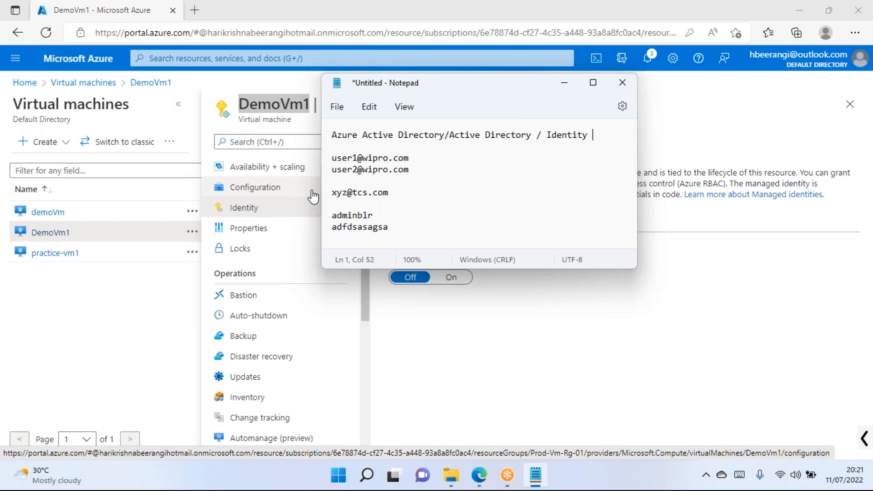
type("servers")
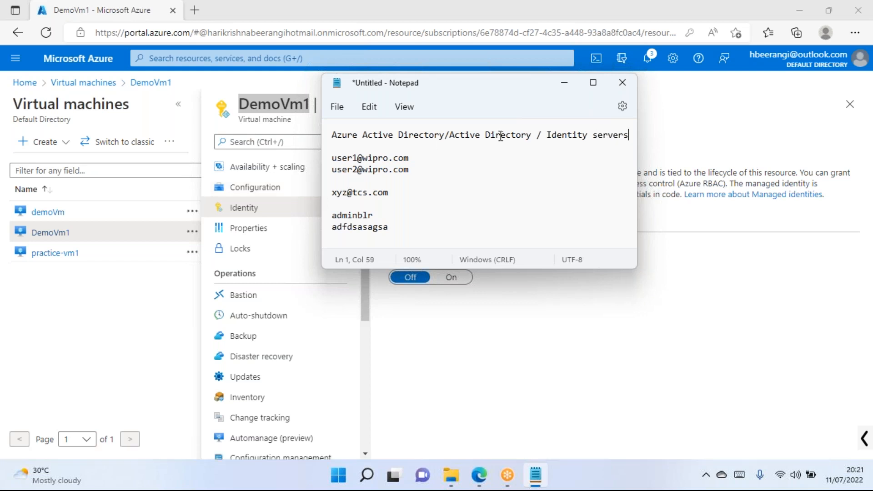
left_click_drag(530, 134, 454, 130)
left_click(450, 155)
left_click(564, 83)
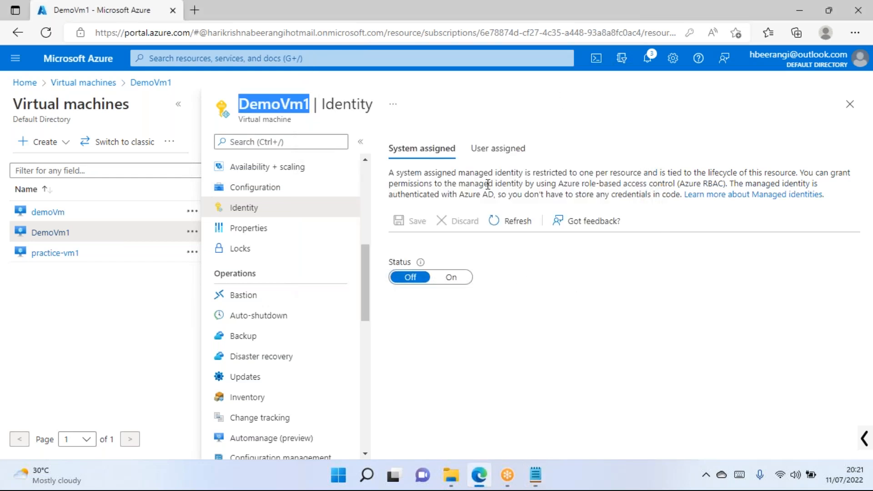
Briefly open Properties, return to Identity, and recheck the '/Active Directory' heading in the notes.
left_click(525, 175)
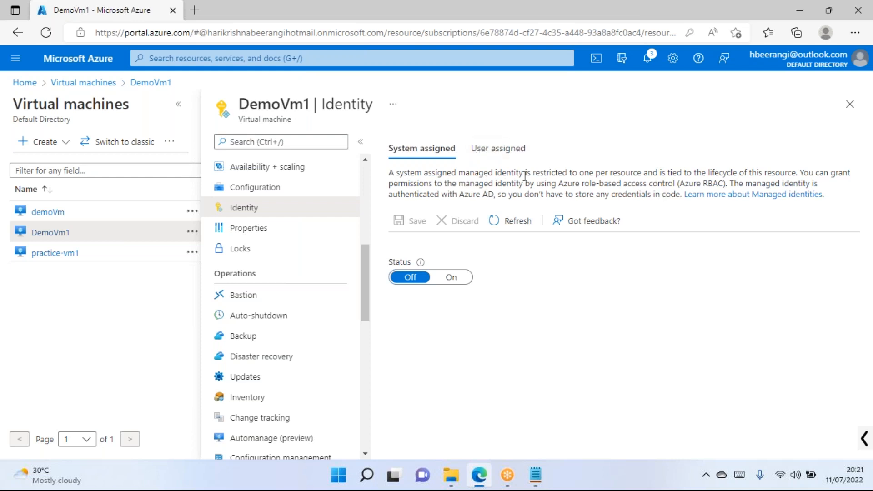
left_click(251, 234)
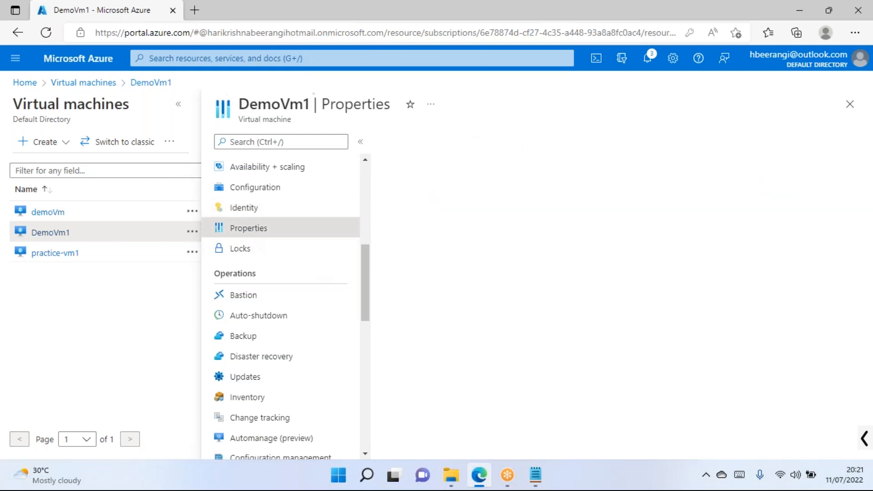
left_click(254, 218)
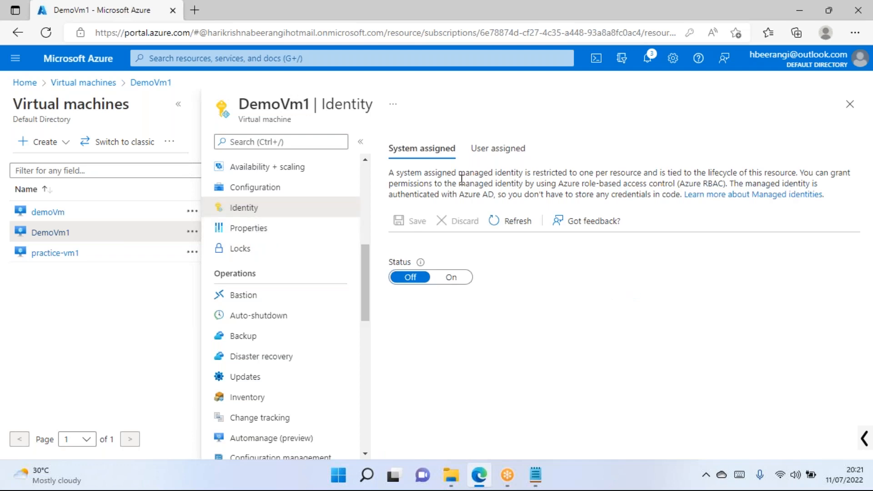
left_click_drag(366, 262, 376, 164)
double_click(265, 107)
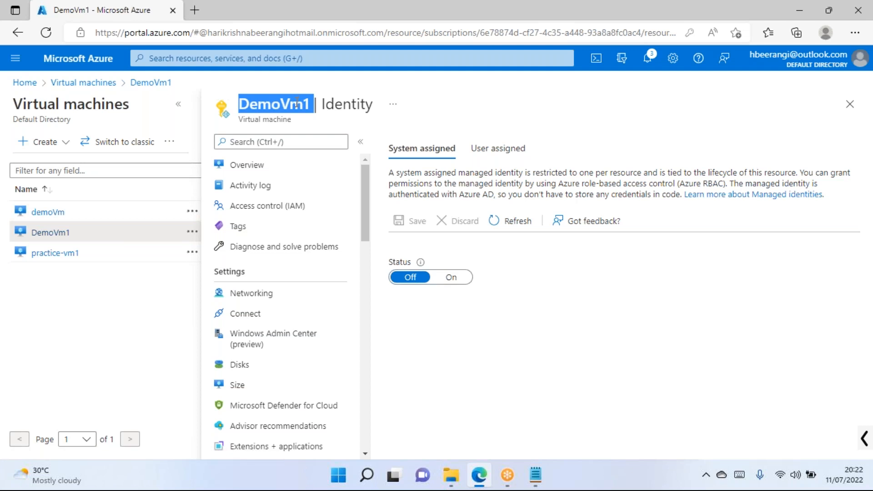
left_click(536, 475)
left_click_drag(445, 136, 534, 132)
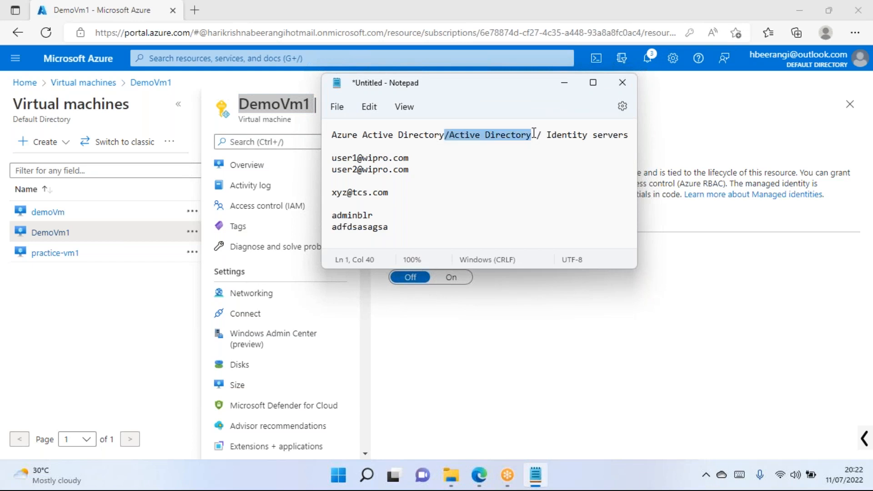
left_click(565, 89)
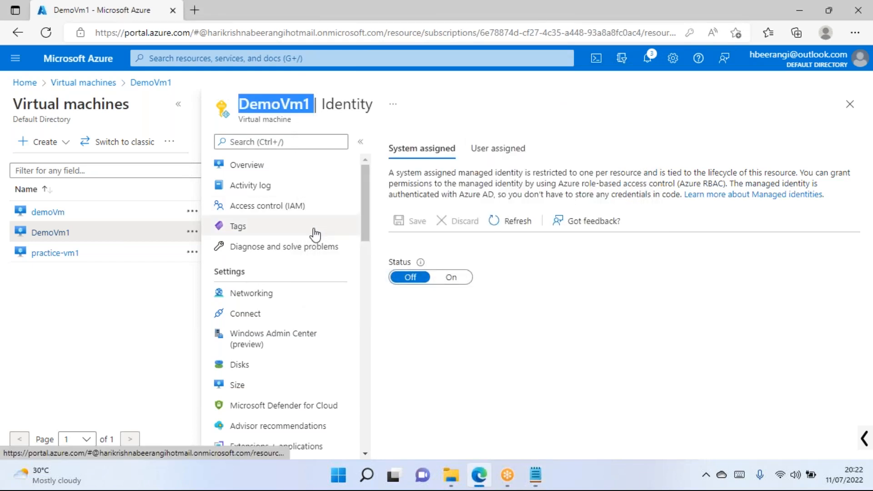
Open DemoVm1's Properties and highlight its Running status, computer name, and private IP 10.0.0.4.
scroll(296, 282, "down", 8)
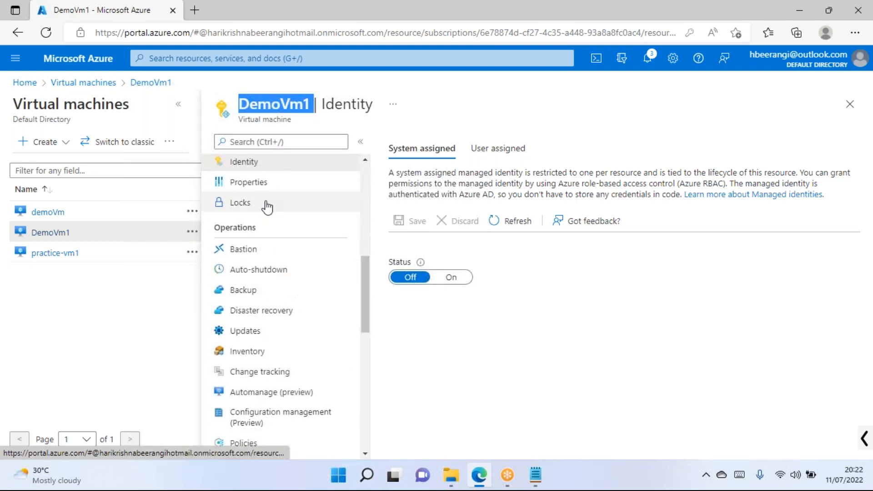
left_click(271, 186)
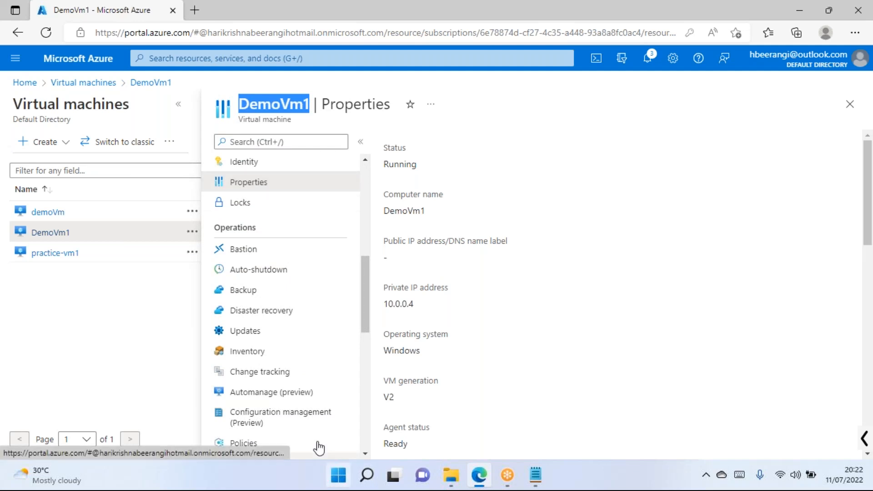
double_click(394, 148)
double_click(399, 164)
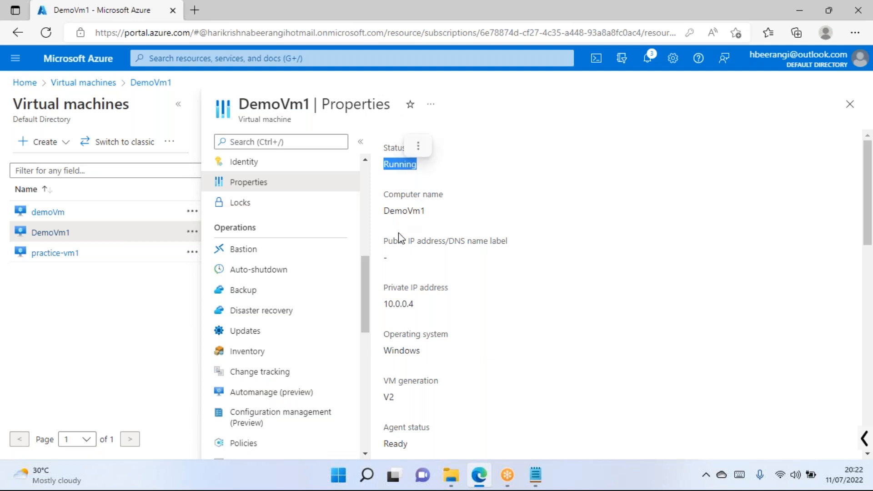
left_click_drag(389, 210, 425, 211)
left_click_drag(394, 243, 508, 243)
left_click_drag(413, 315, 397, 276)
left_click(417, 366)
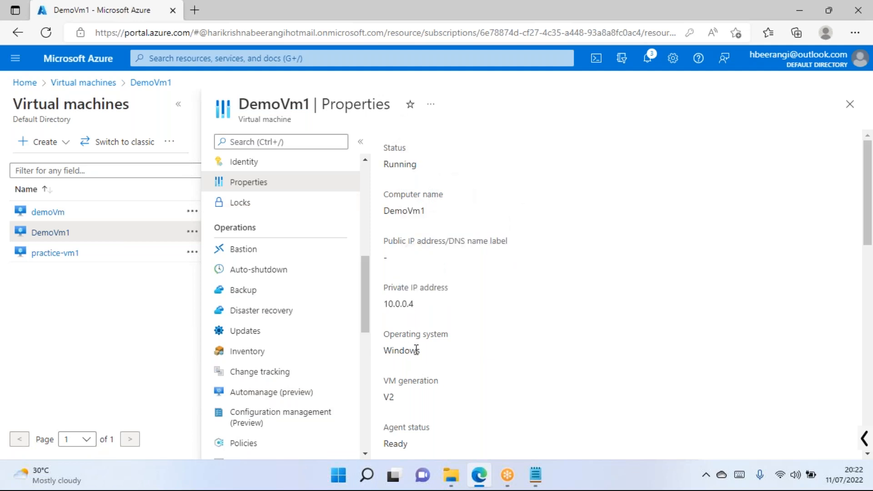
Scroll through the remaining location and subscription details, then go to the Locks page.
scroll(427, 336, "down", 5)
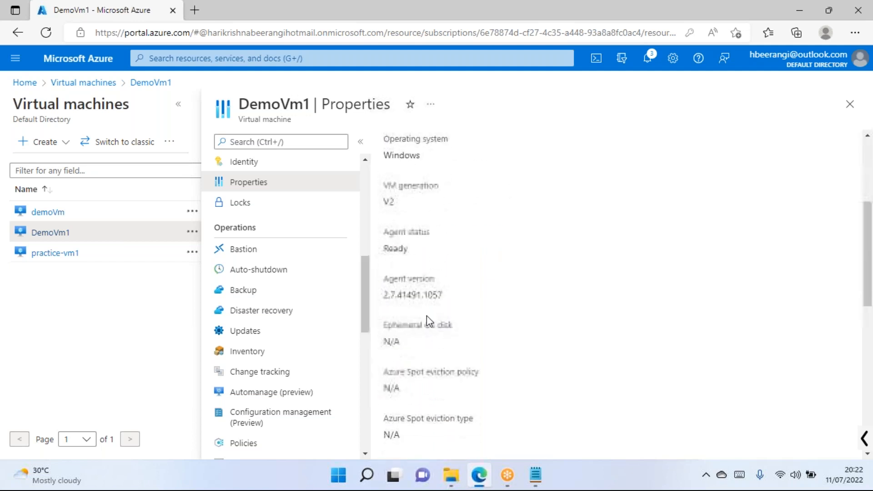
scroll(456, 256, "down", 5)
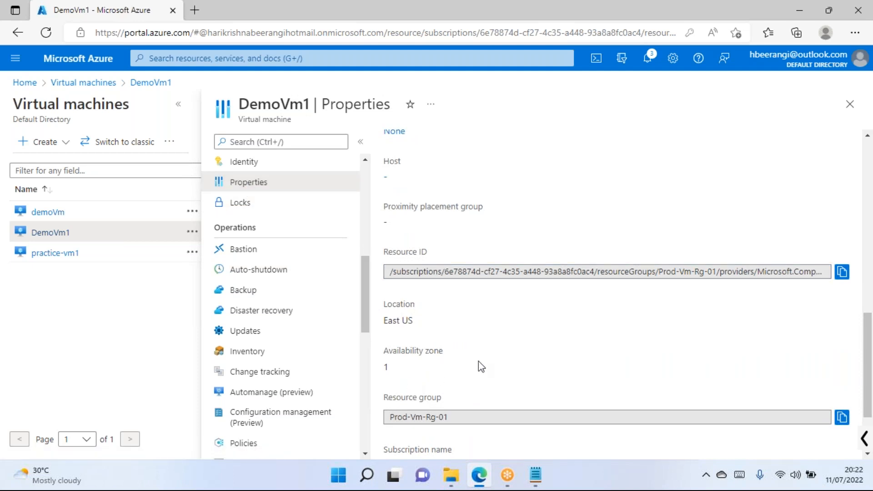
scroll(477, 364, "down", 2)
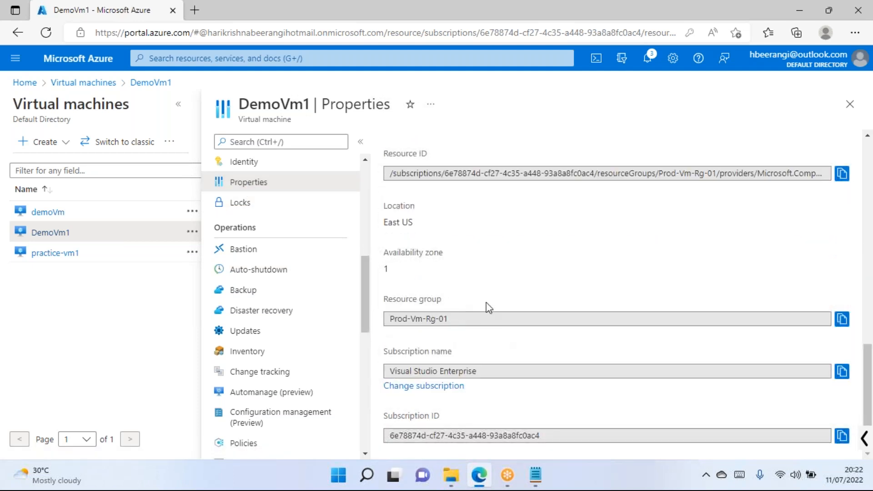
scroll(618, 255, "up", 3)
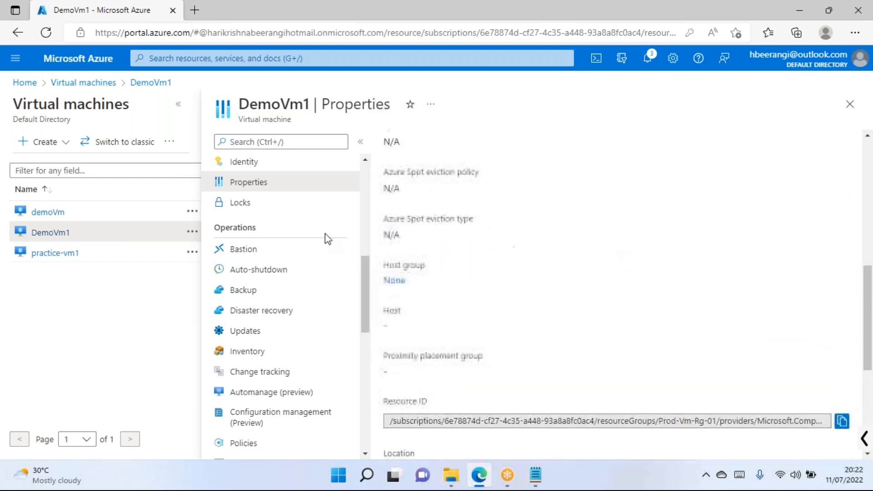
left_click(256, 203)
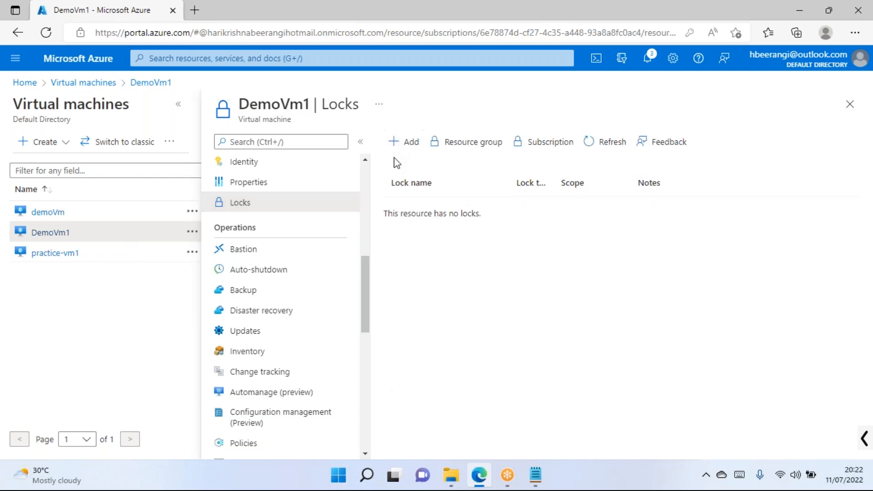
Start adding a lock, view the lock type options (default Read-only), then cancel.
left_click(404, 142)
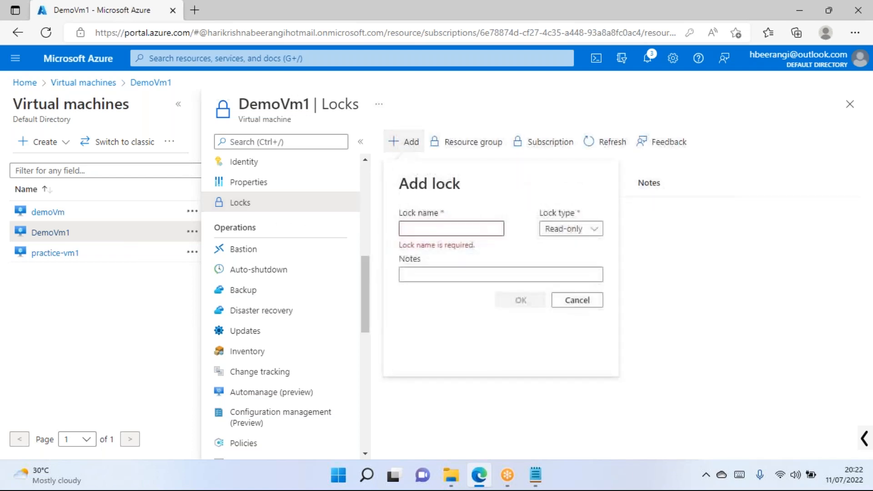
left_click(578, 230)
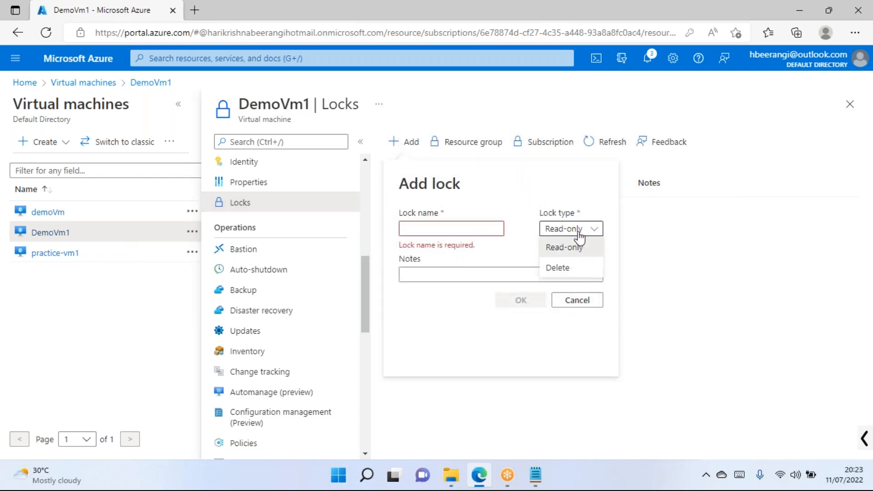
left_click(574, 303)
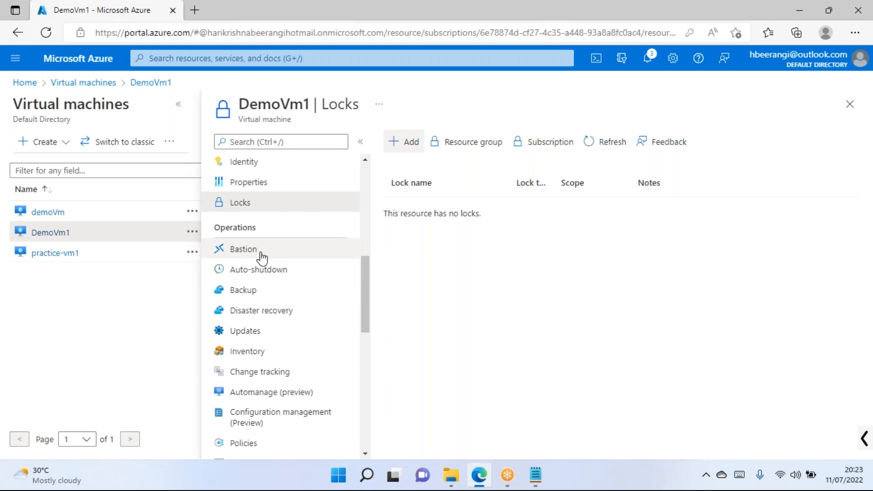
Set auto-shutdown to 6:00:00 PM in the (UTC+05:30) Chennai, Kolkata, Mumbai, New Delhi time zone.
left_click(263, 274)
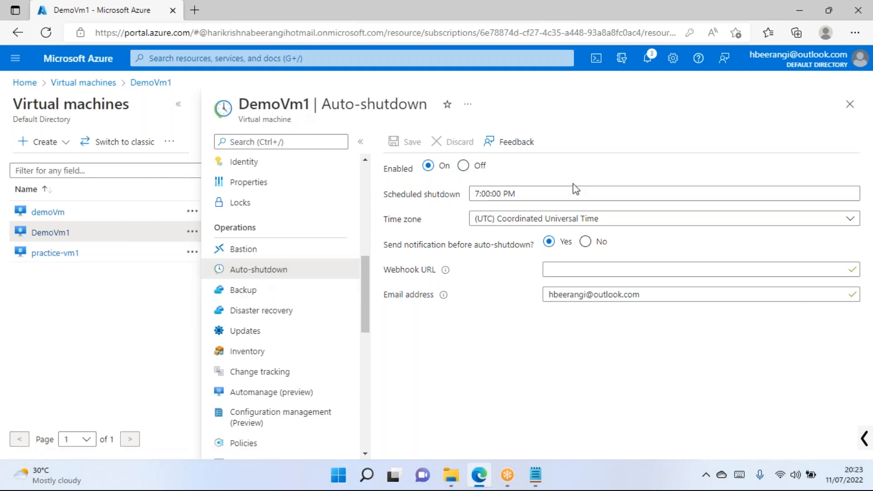
left_click(472, 194)
key("Delete")
type("6")
left_click(590, 221)
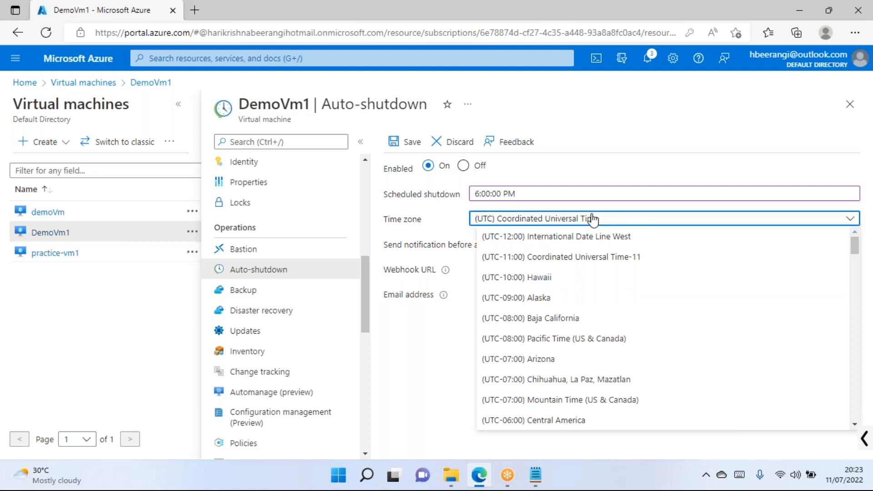
scroll(584, 341, "down", 15)
scroll(617, 362, "down", 10)
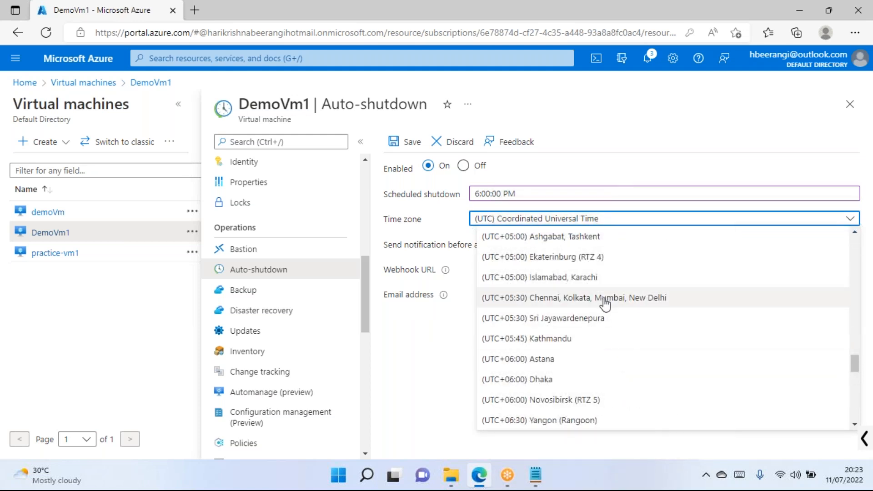
left_click(604, 299)
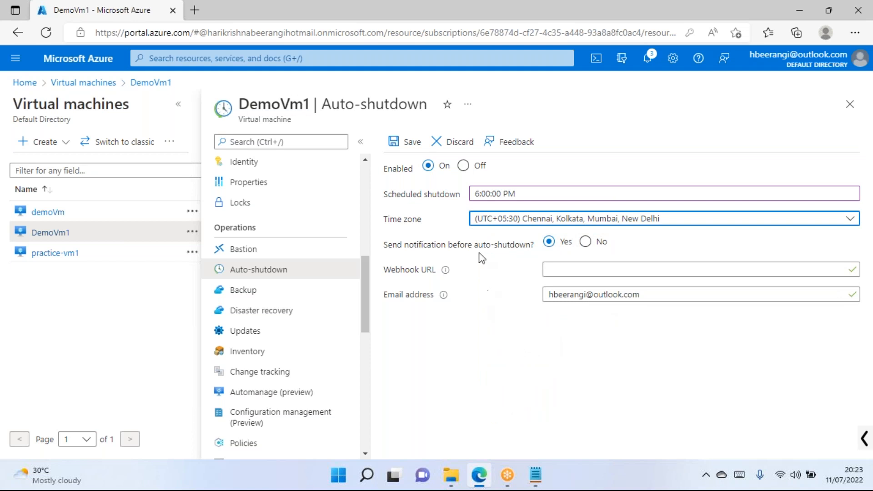
left_click_drag(431, 246, 511, 245)
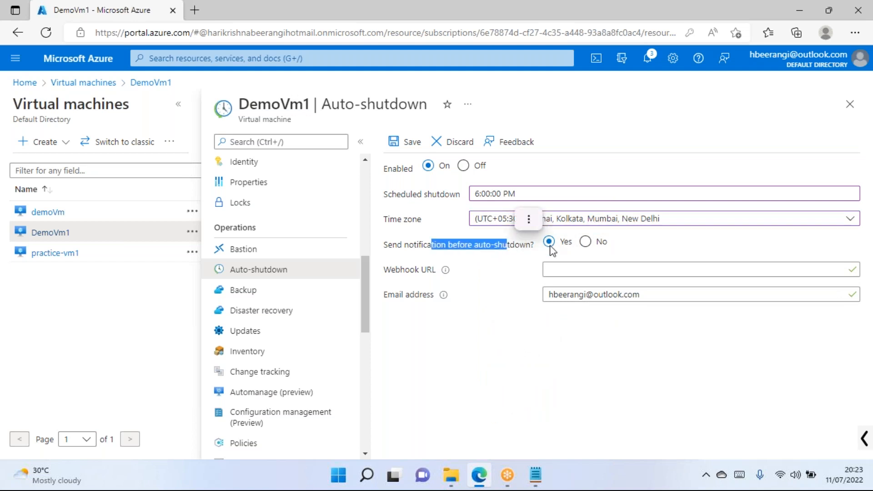
left_click(700, 247)
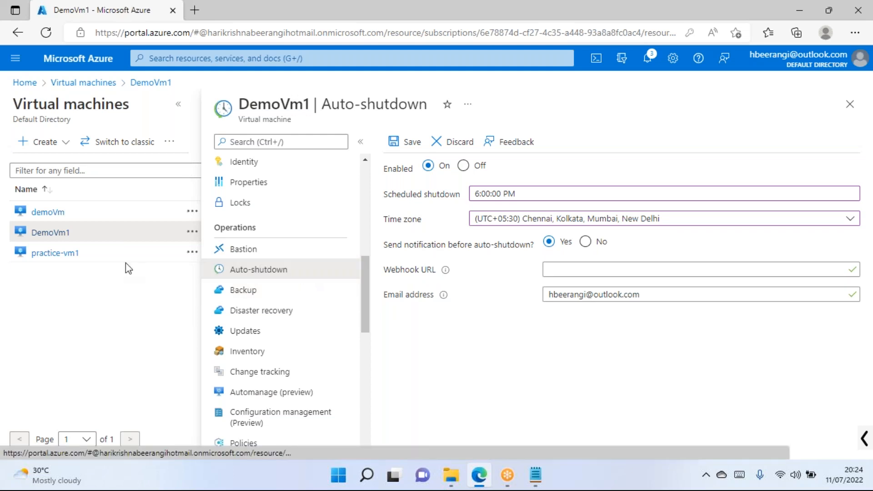
Discard the unsaved auto-shutdown edits, then open demoVm's auto-shutdown settings.
left_click(72, 253)
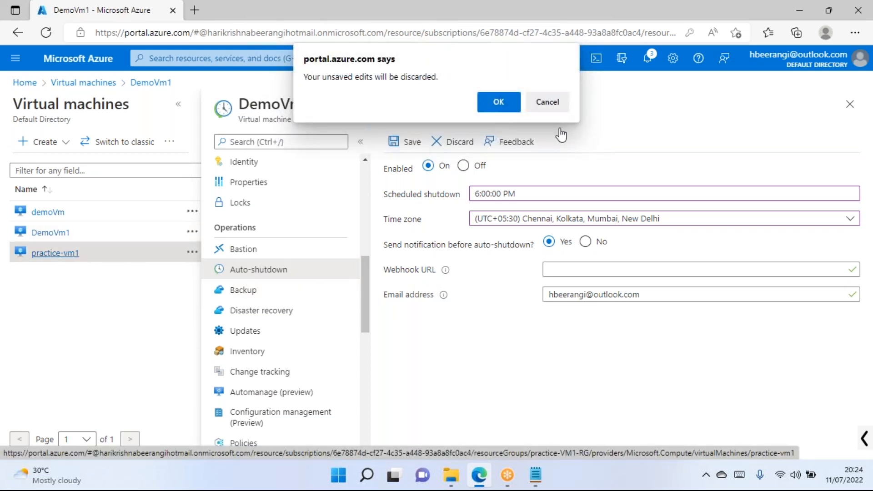
left_click(498, 102)
scroll(308, 277, "down", 3)
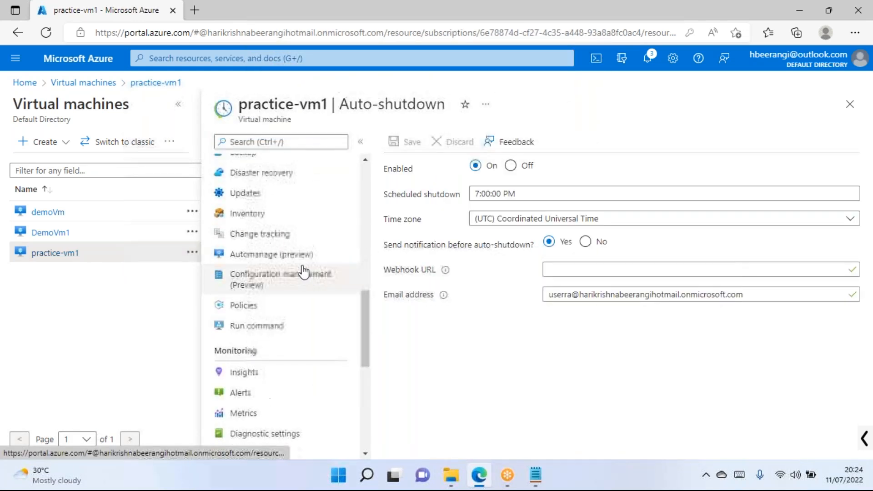
scroll(291, 269, "up", 2)
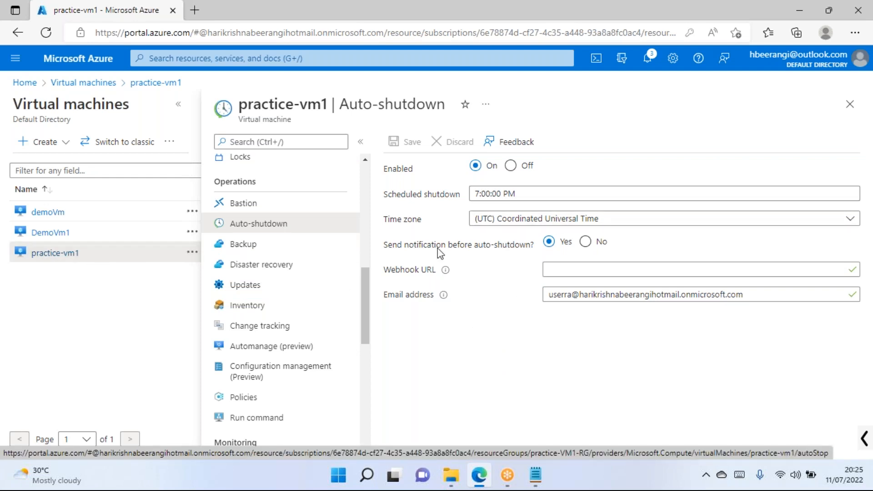
left_click(52, 217)
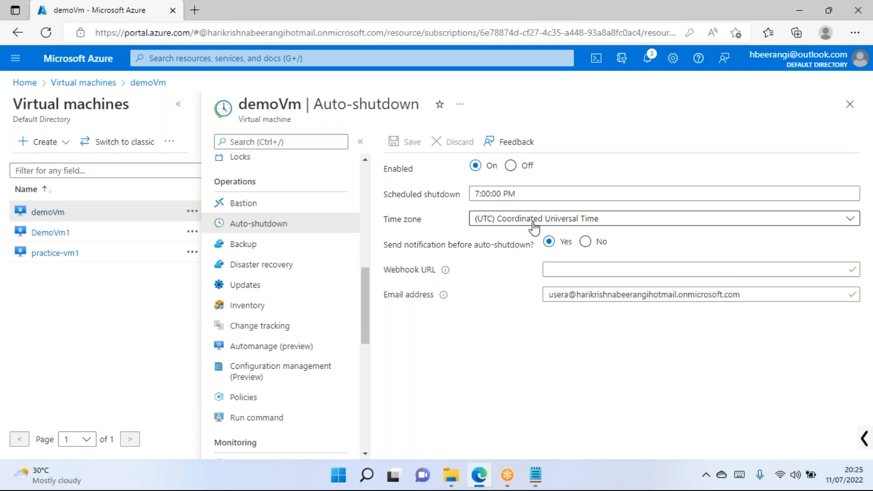
Select DemoVm1 from the VM list and open its Automation > Tasks (preview) page.
left_click(55, 237)
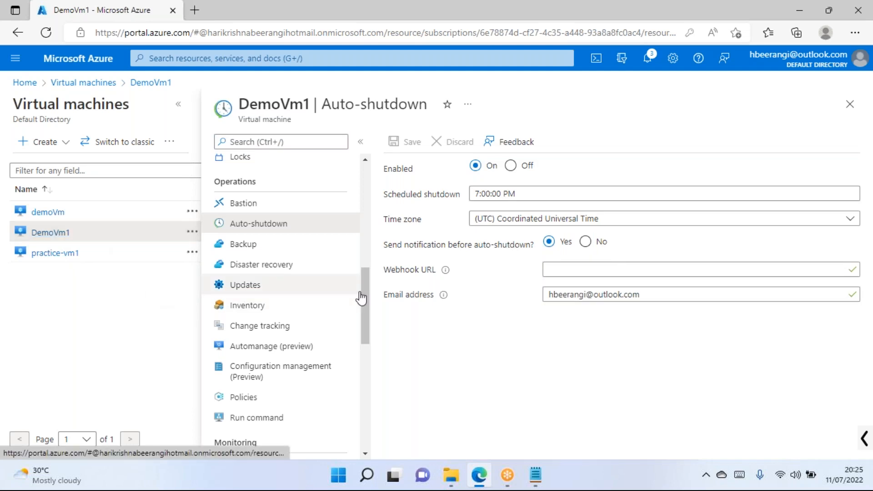
scroll(340, 263, "down", 1)
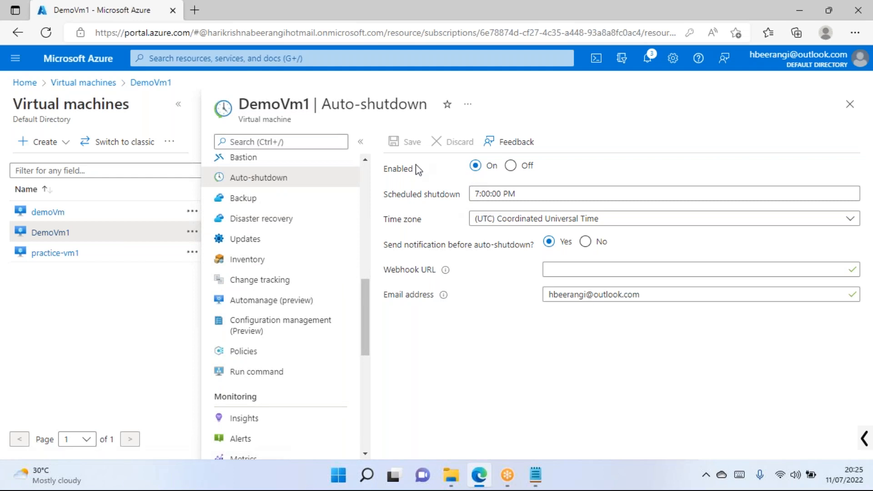
scroll(259, 263, "up", 3)
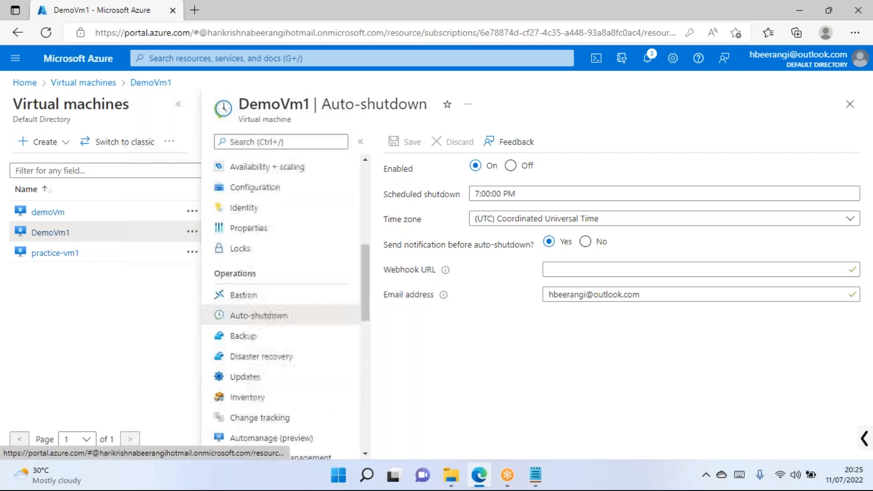
scroll(265, 263, "down", 3)
scroll(275, 312, "down", 1)
scroll(275, 313, "down", 6)
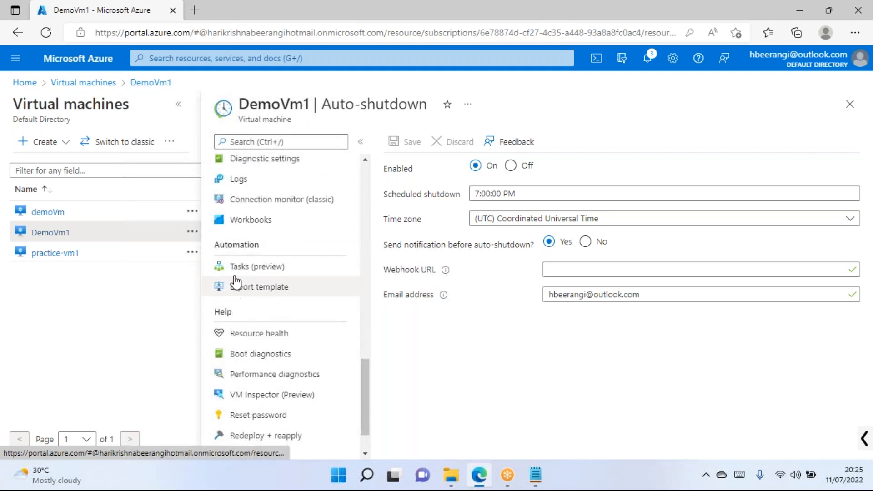
left_click(271, 266)
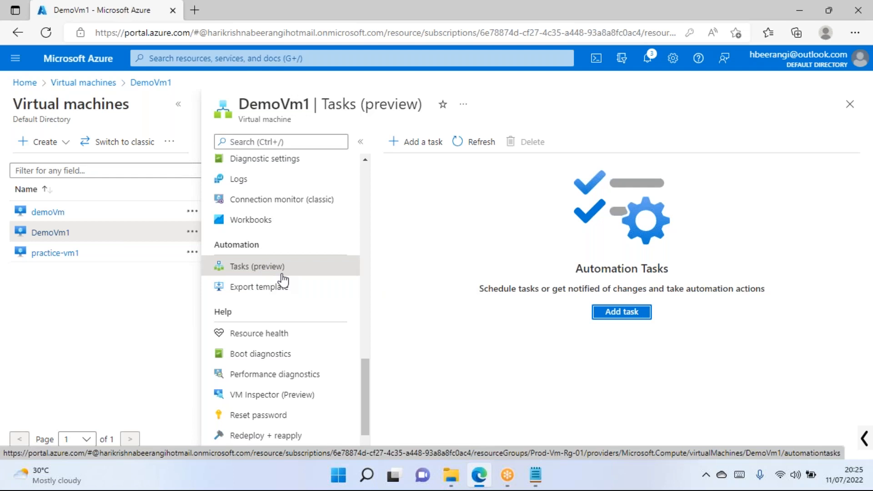
left_click(623, 314)
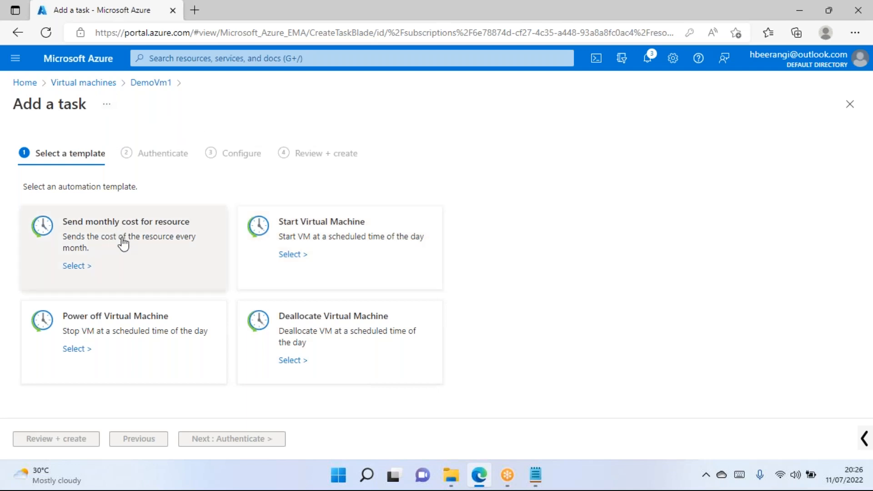
left_click(849, 104)
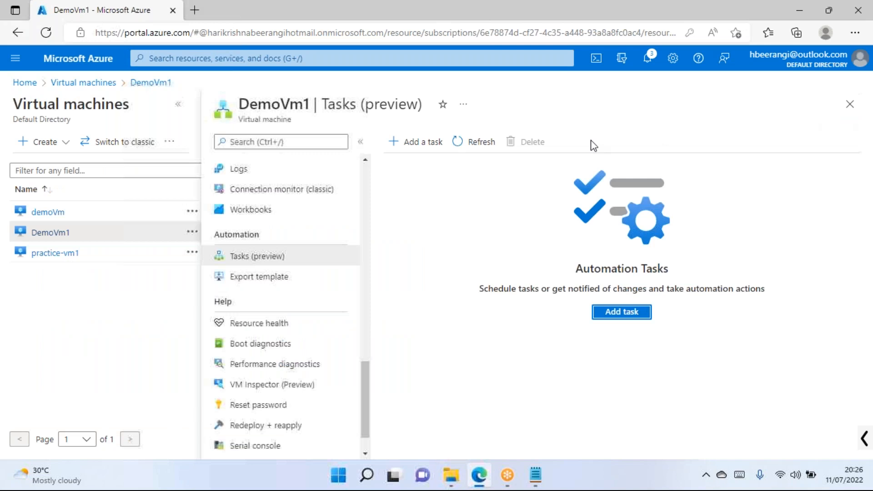
scroll(288, 259, "up", 5)
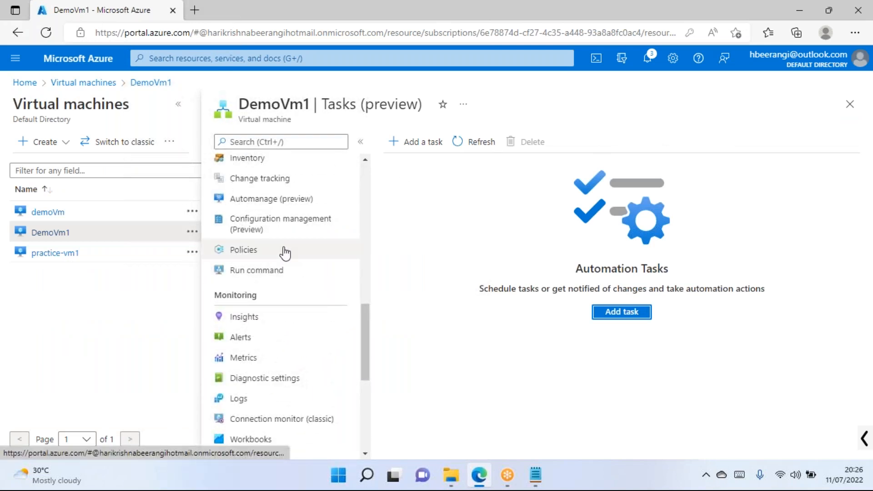
scroll(286, 253, "up", 4)
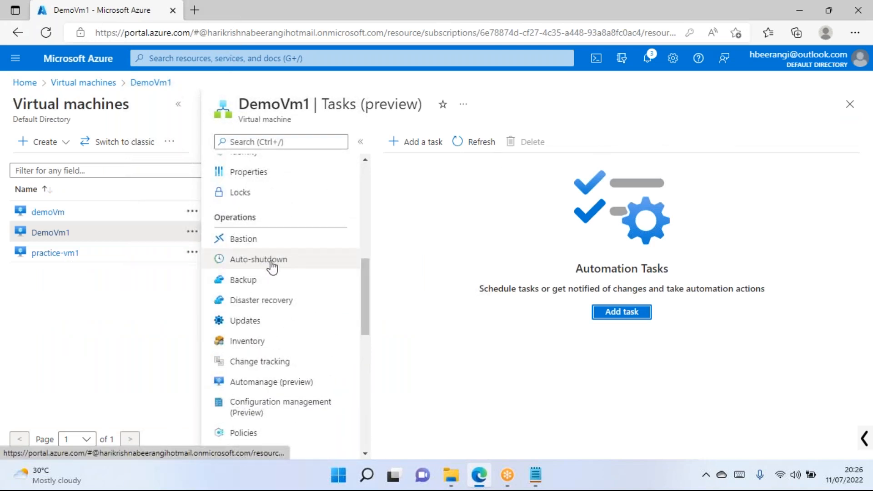
scroll(273, 266, "down", 5)
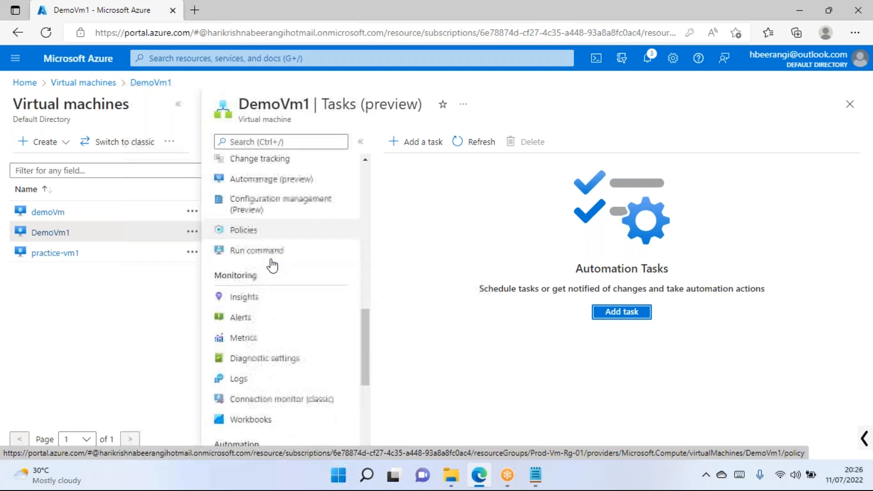
scroll(272, 266, "down", 2)
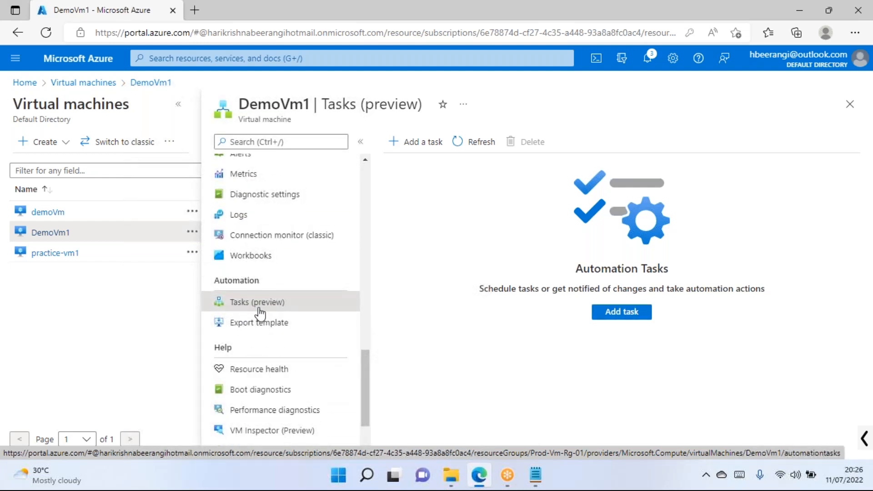
left_click(607, 316)
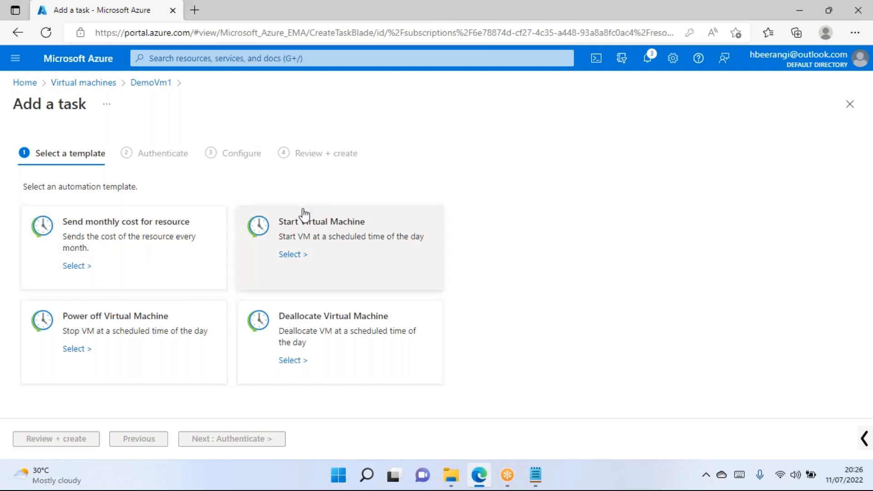
left_click(849, 104)
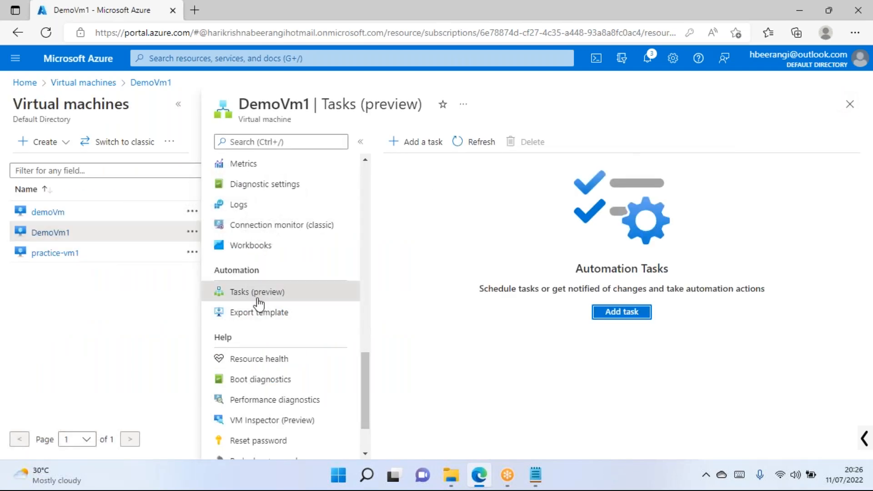
scroll(257, 300, "up", 10)
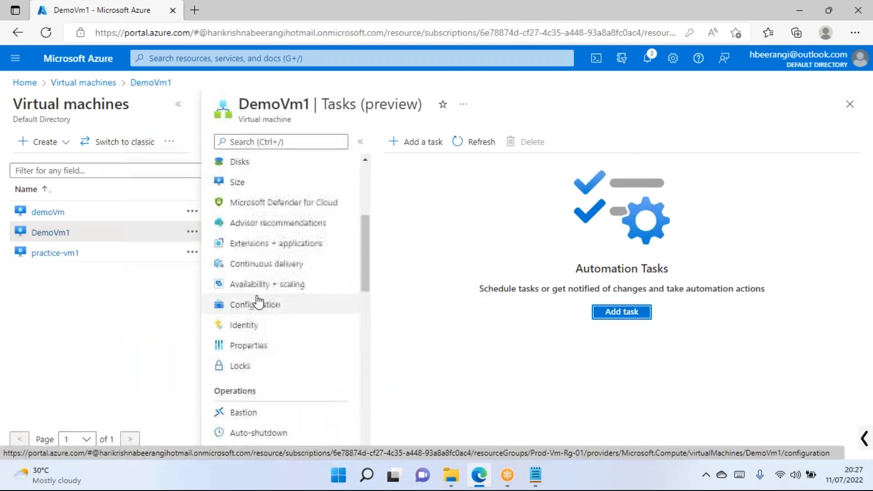
Open DemoVm1's Bastion page under Operations, then bring the Notepad notes up maximized.
left_click(259, 342)
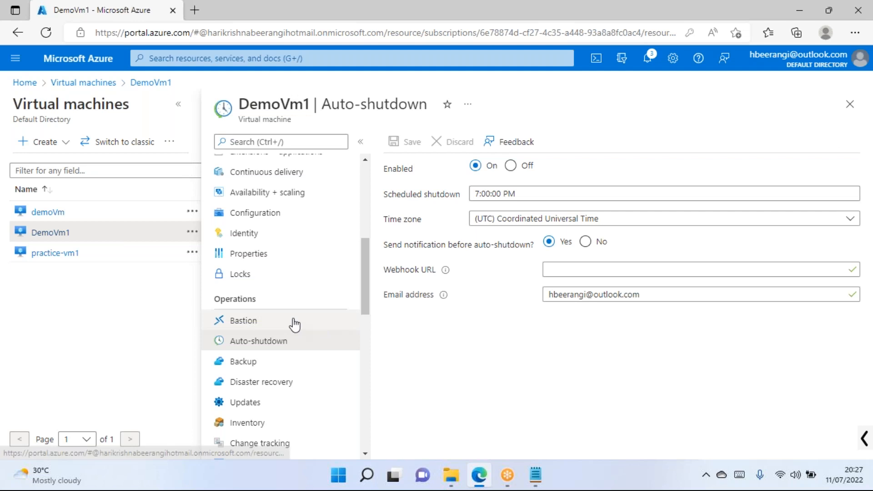
scroll(292, 323, "down", 2)
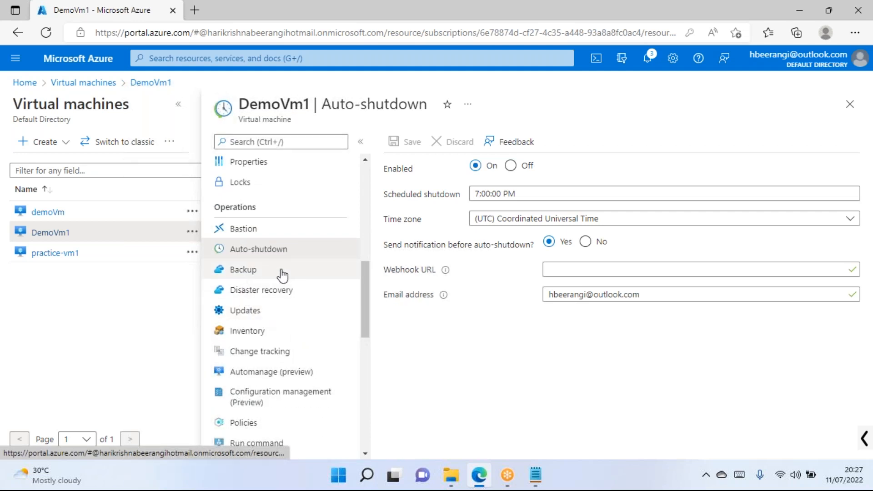
scroll(277, 353, "down", 2)
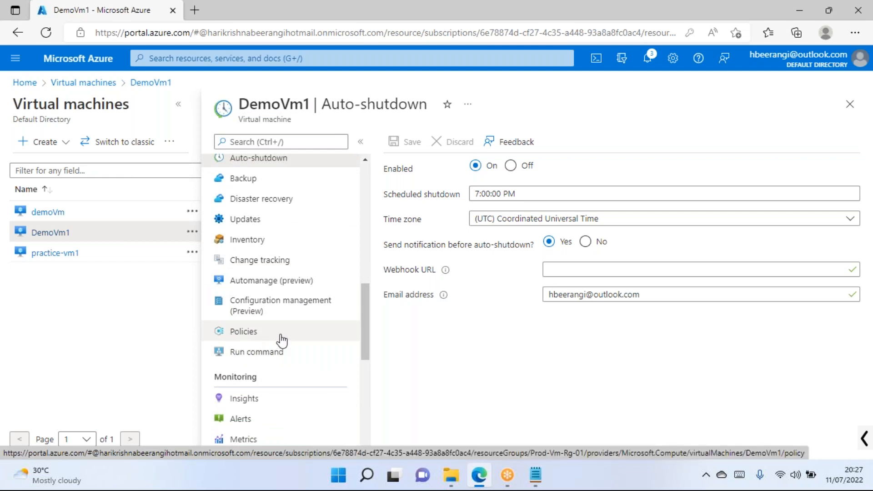
scroll(279, 318, "up", 2)
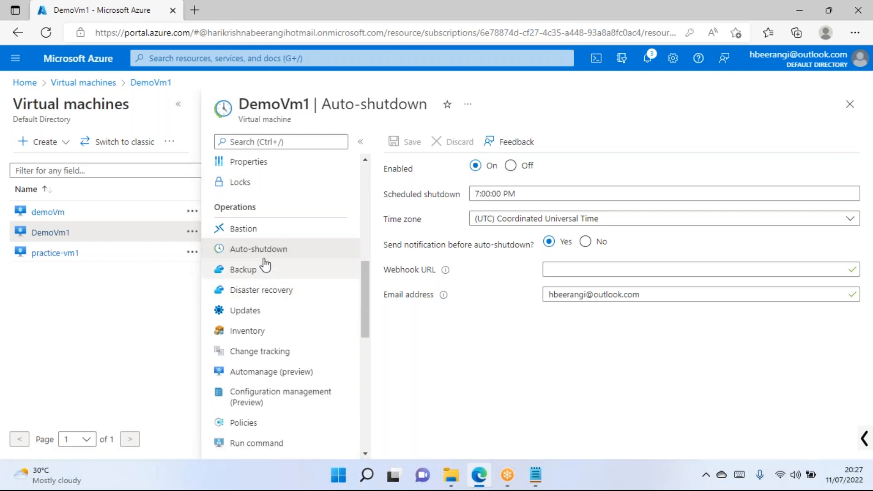
left_click(272, 235)
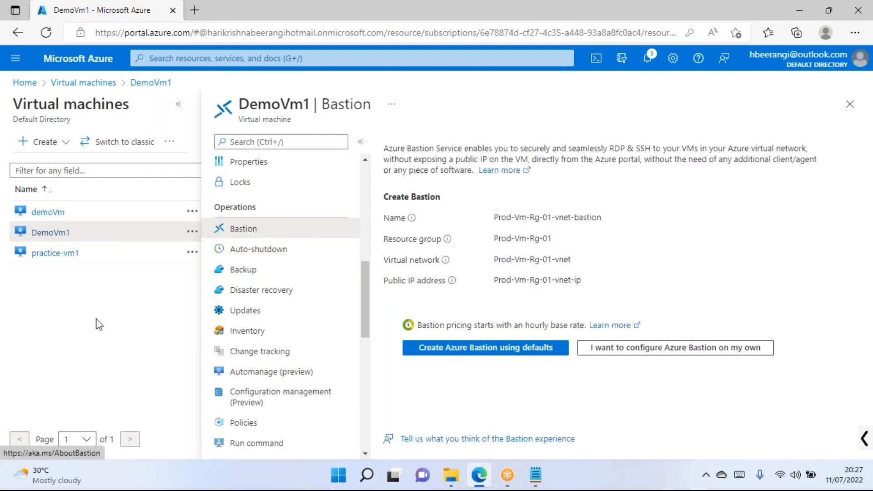
left_click(535, 475)
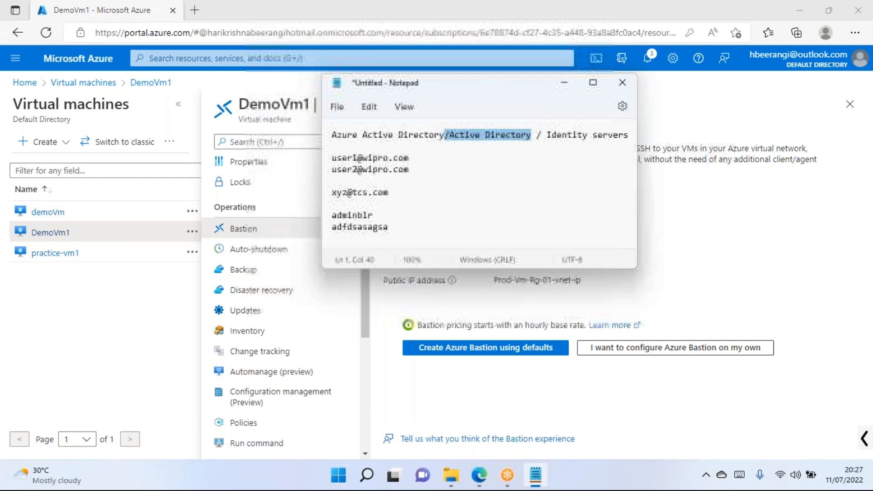
left_click(594, 80)
Add an 'Azure Bastion' heading on a new line below the Notepad notes, then return to Edge.
left_click(128, 165)
key("Return")
key("Return")
key("Return")
type("Az")
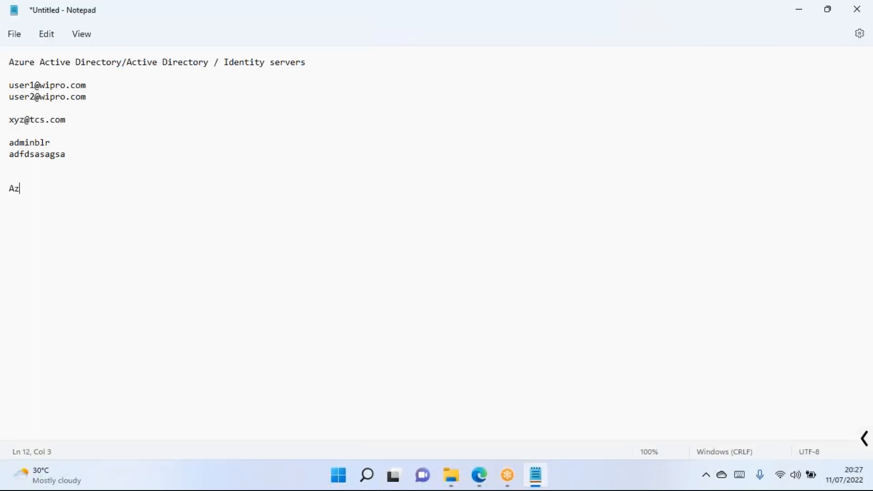
type("ure Bastion")
key("Return")
key("Return")
left_click(478, 476)
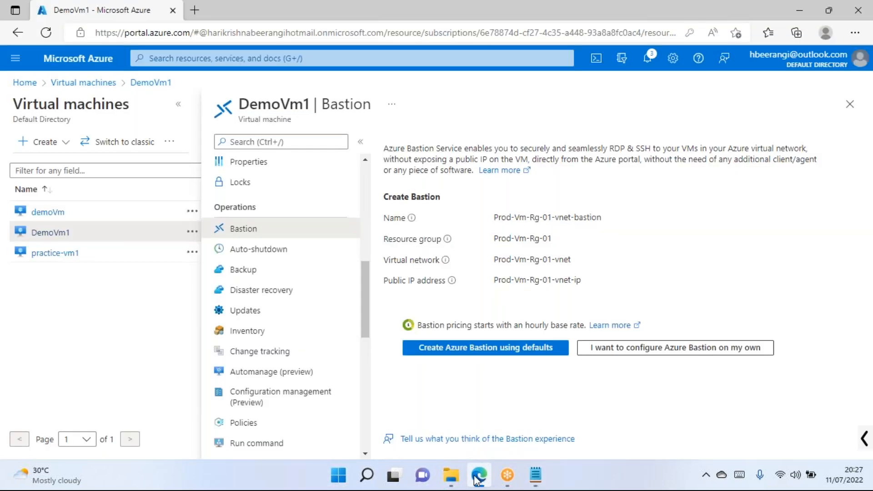
Open DemoVm1's Overview and review its Essentials, including subnet Prod-Vm-Rg-01-vnet/Subnet1.
scroll(351, 285, "up", 4)
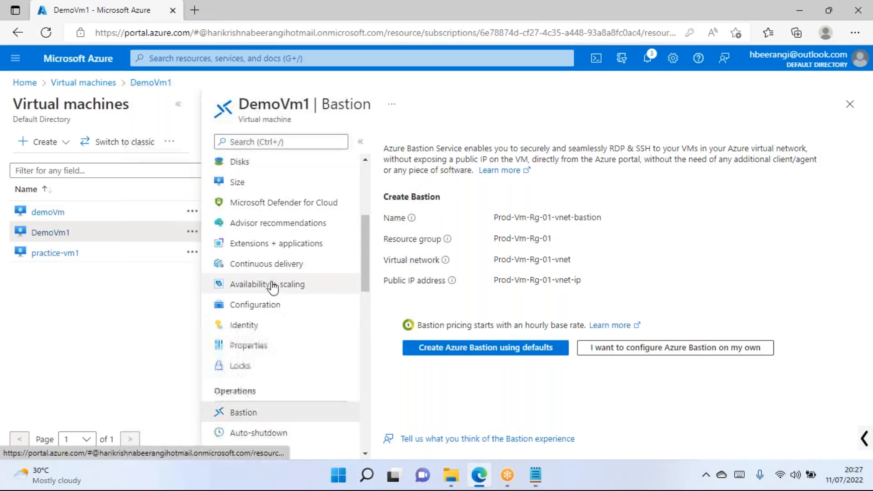
scroll(289, 316, "up", 5)
left_click(270, 167)
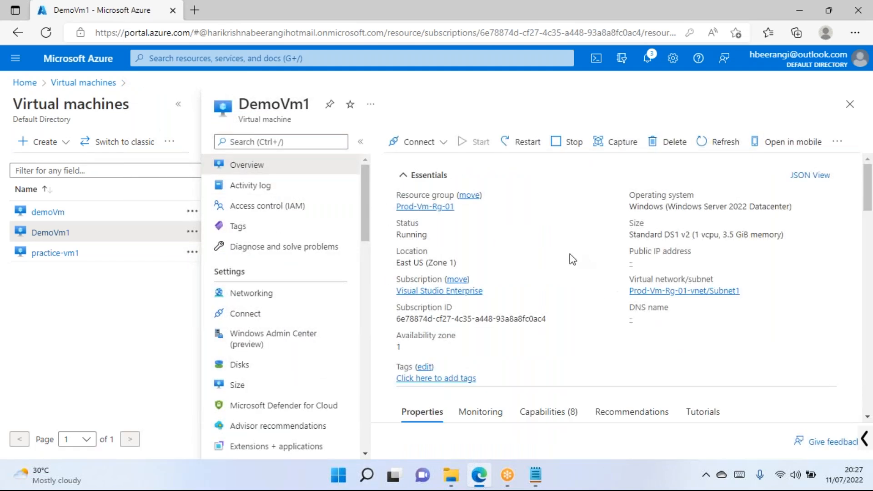
scroll(569, 257, "down", 8)
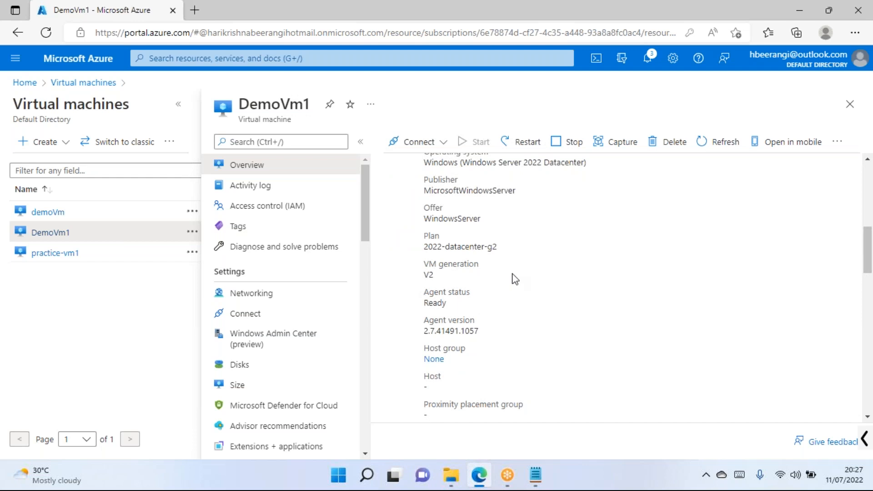
scroll(486, 211, "up", 8)
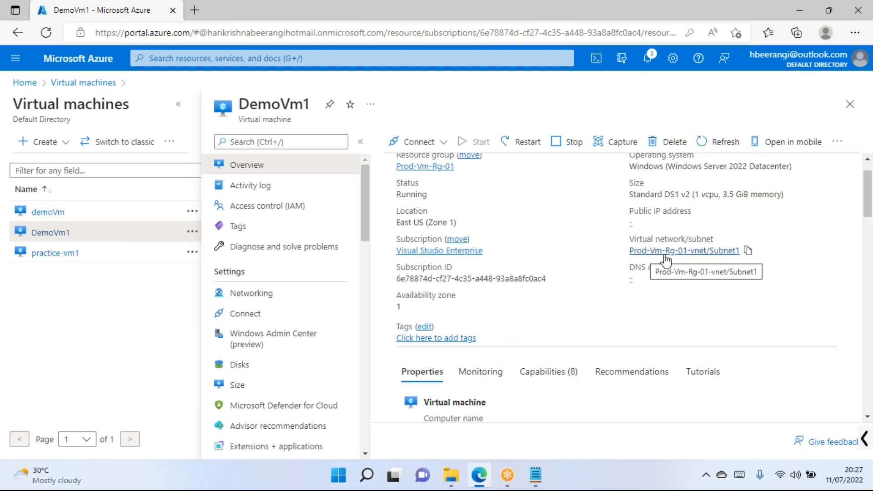
scroll(541, 294, "down", 5)
left_click(247, 293)
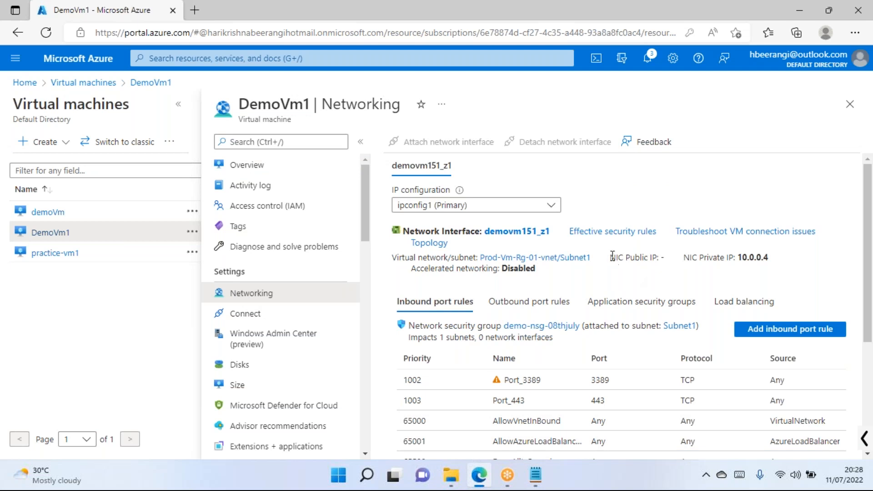
left_click_drag(613, 255, 671, 261)
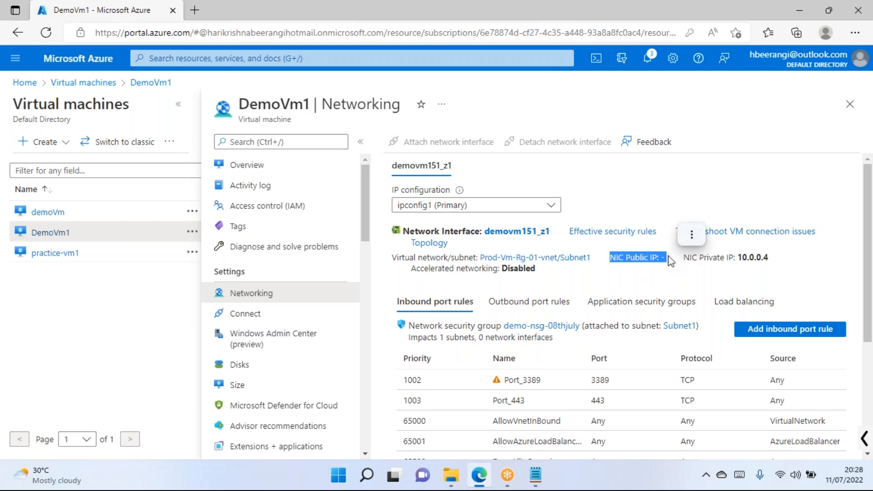
left_click(672, 266)
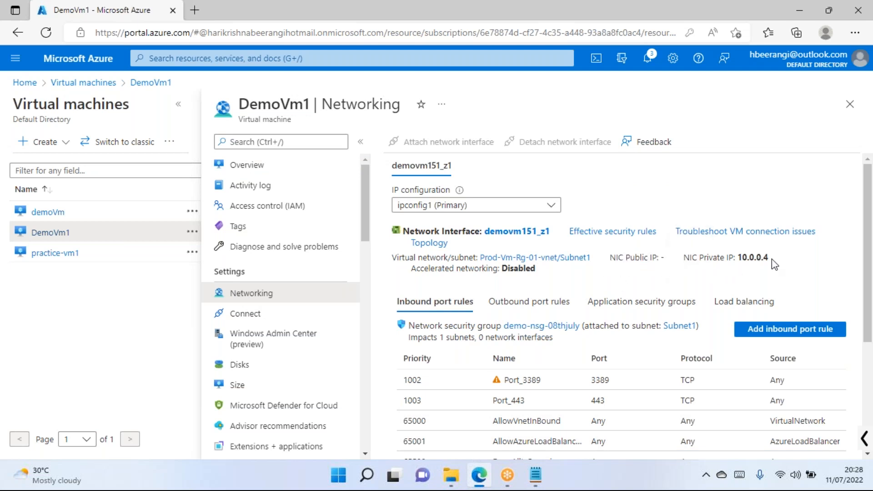
left_click_drag(770, 258, 737, 257)
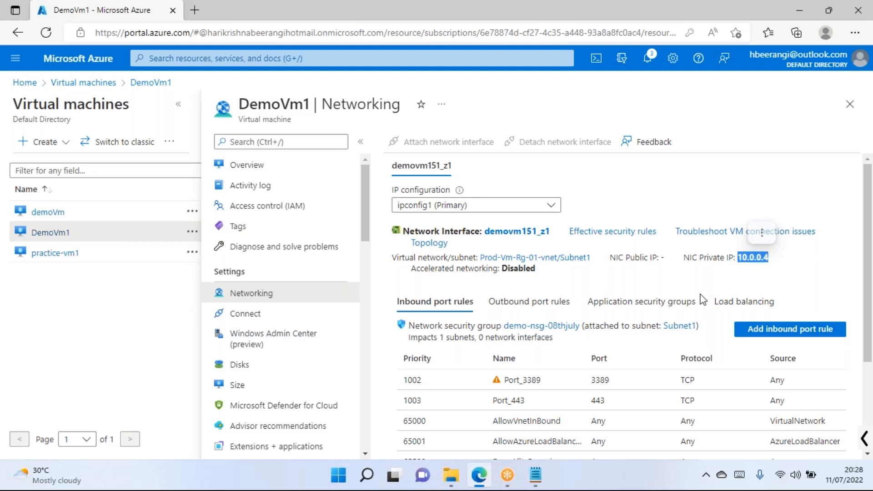
left_click_drag(720, 258, 691, 258)
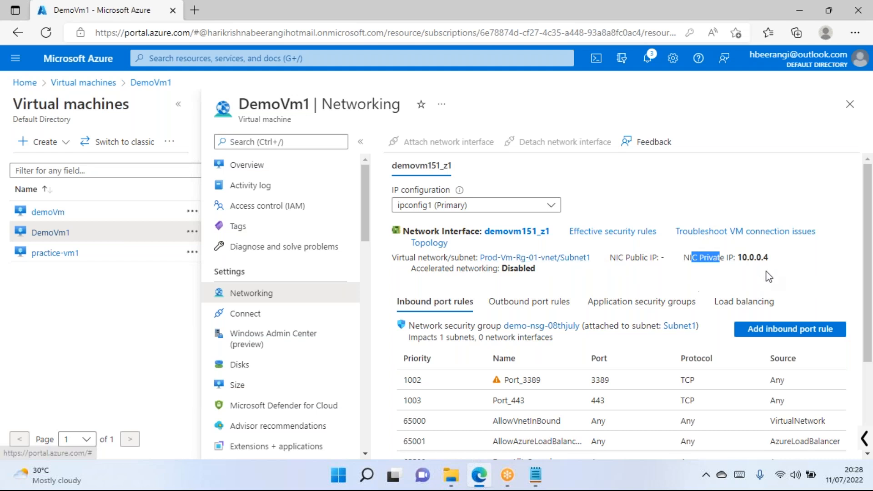
left_click_drag(768, 257, 749, 258)
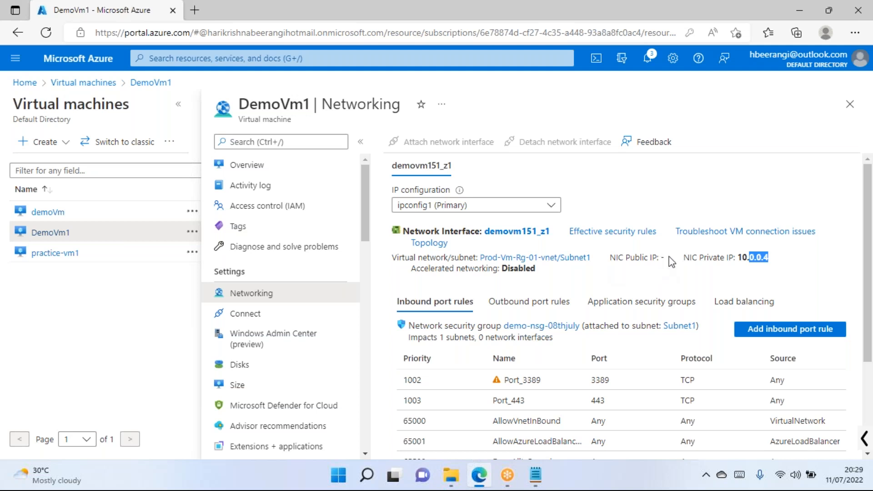
left_click_drag(666, 262, 606, 262)
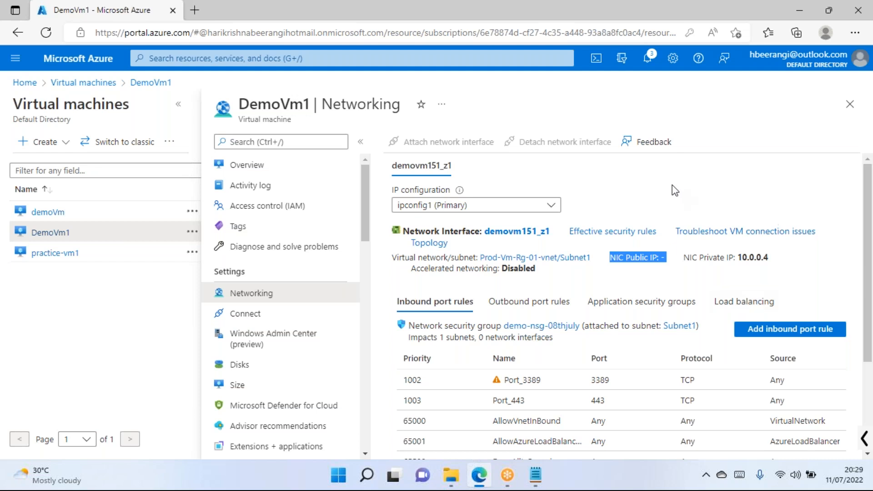
left_click(660, 189)
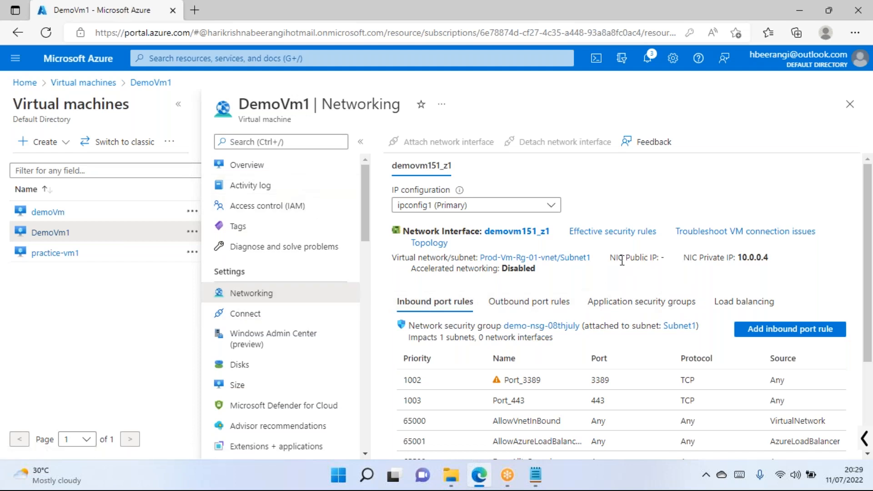
left_click_drag(617, 258, 661, 258)
left_click_drag(772, 258, 742, 261)
left_click_drag(610, 263, 625, 265)
Write 'https : 443' under the Azure Bastion heading in Notepad, then go back to Edge.
left_click(536, 475)
left_click_drag(76, 189, 7, 188)
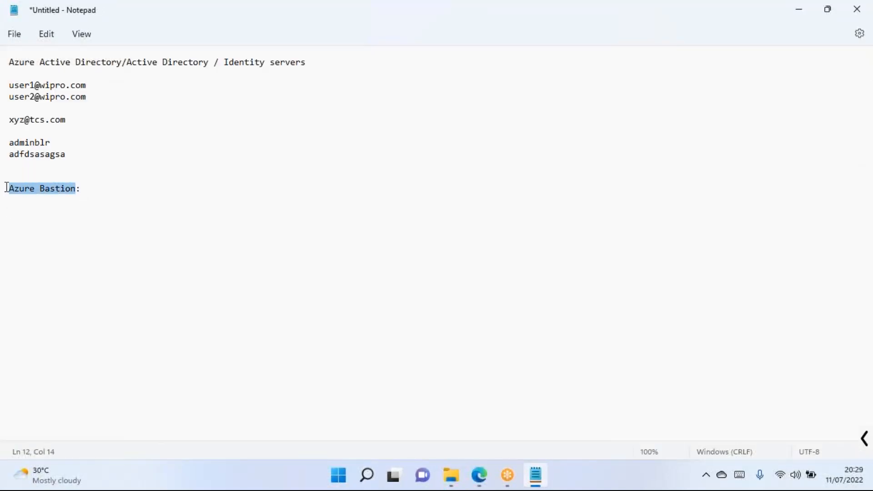
left_click(89, 189)
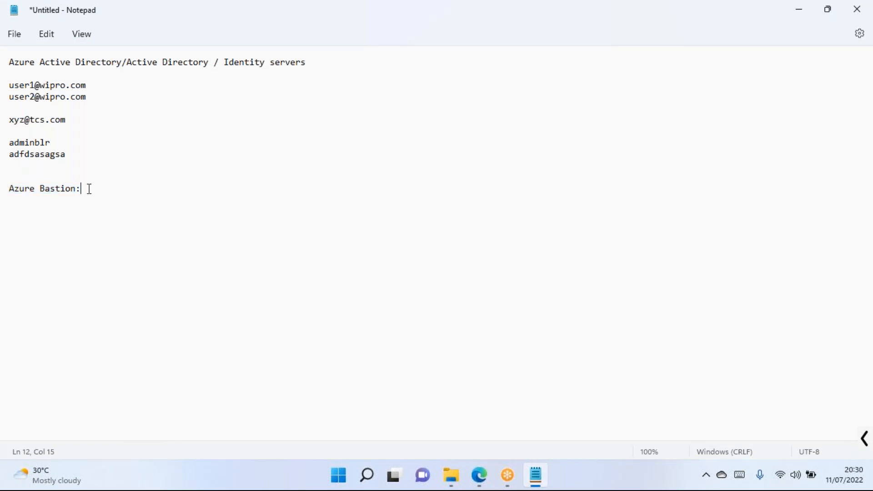
key("Return")
key("Return")
type("https : 443")
left_click_drag(77, 215, 7, 222)
key("alt+Tab")
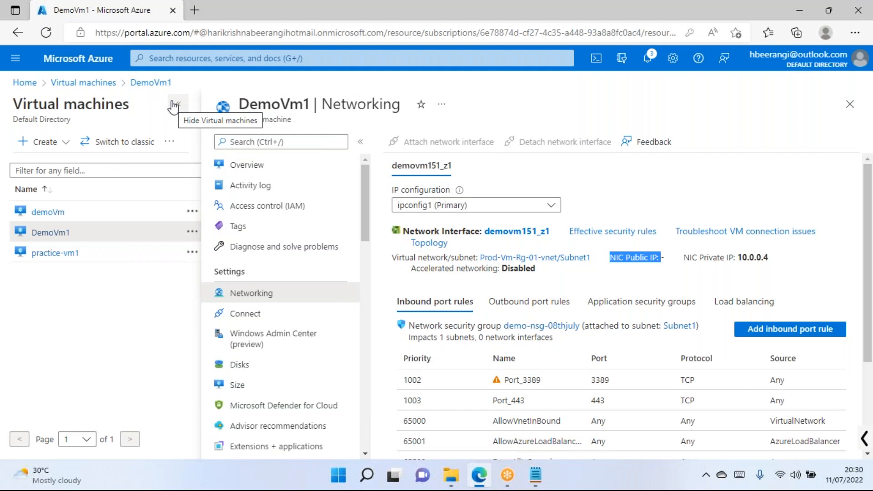
Open a blank second Edge tab, briefly launch and close mstsc, and return to the Azure tab.
left_click(192, 10)
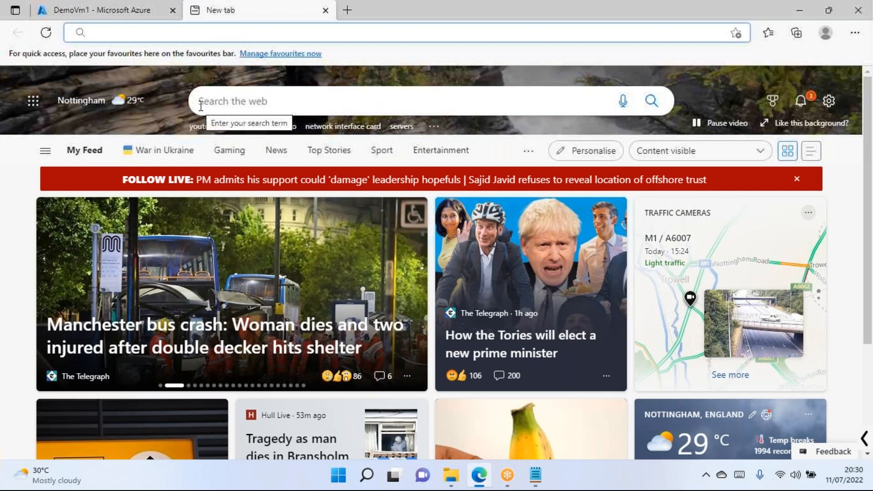
left_click(114, 14)
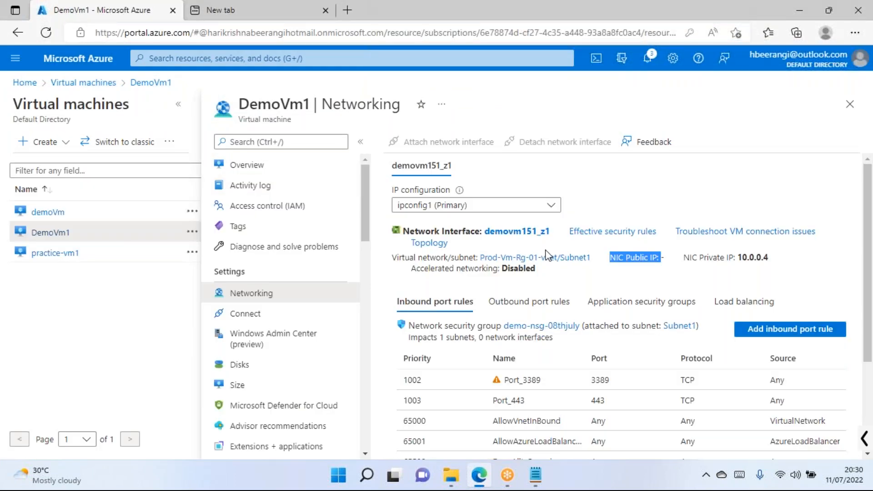
key("super+r")
type("mstsc")
key("Return")
key("Escape")
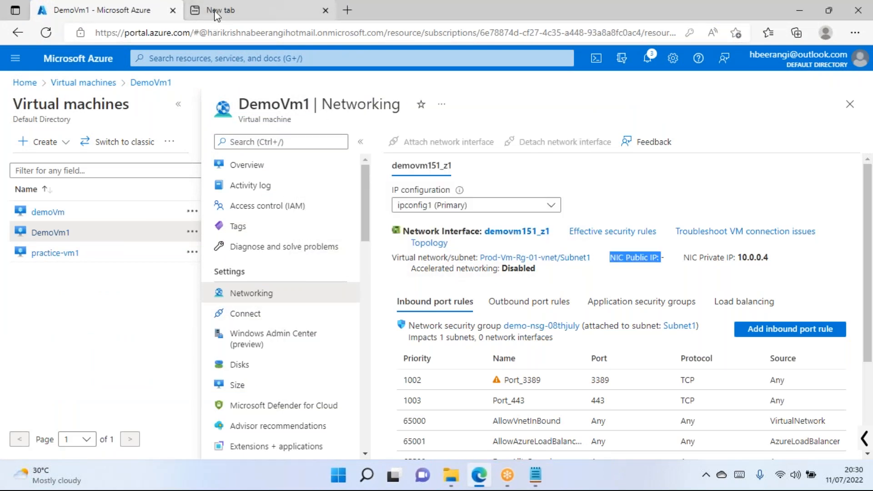
left_click(212, 13)
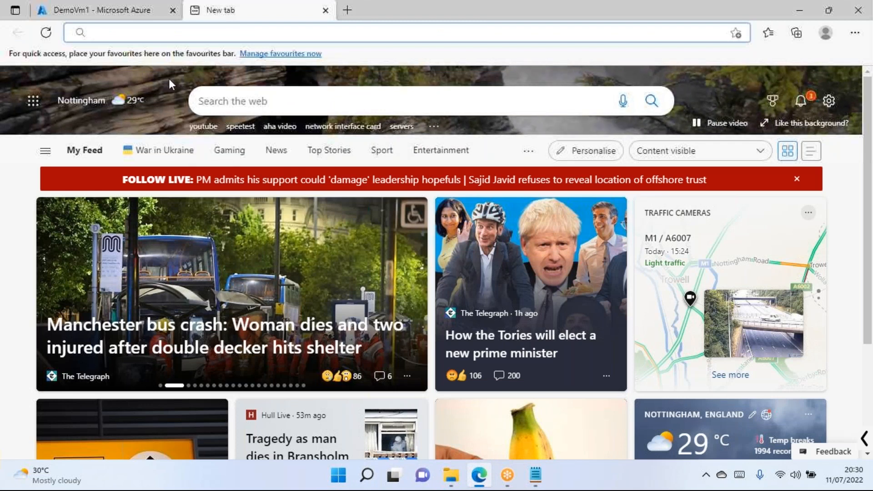
left_click(126, 18)
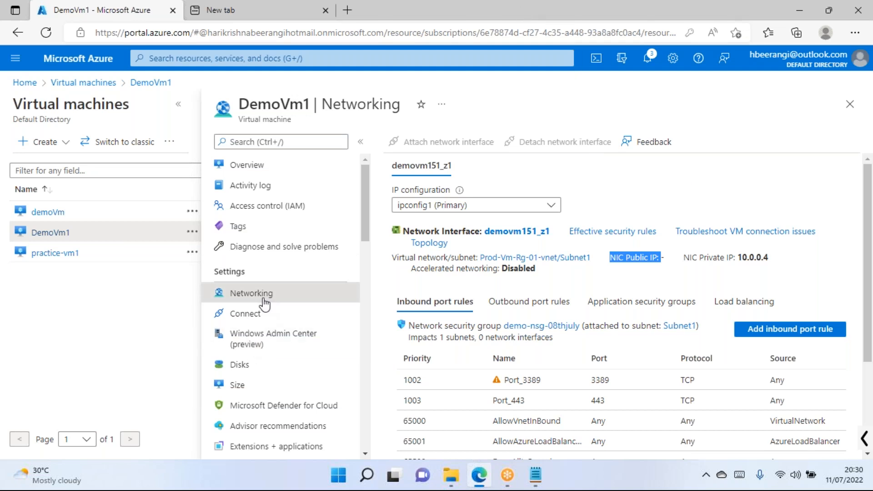
Open DemoVm1's Bastion page and review the proposed host Prod-Vm-Rg-01-vnet-bastion and its defaults.
scroll(262, 309, "down", 5)
scroll(263, 303, "down", 2)
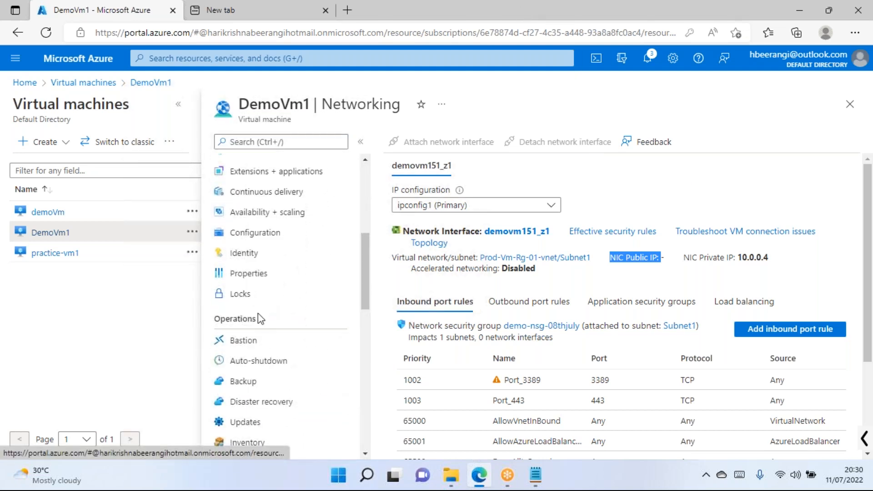
left_click(246, 340)
left_click_drag(216, 319, 260, 318)
left_click(284, 297)
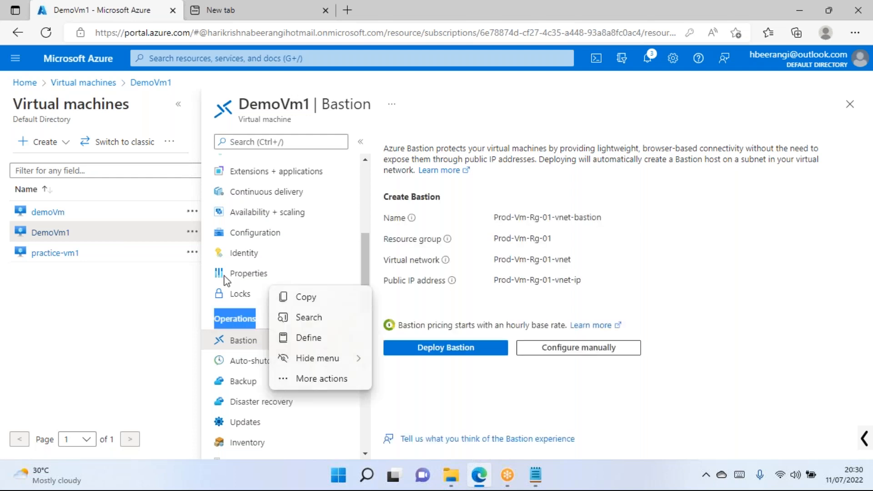
left_click(616, 423)
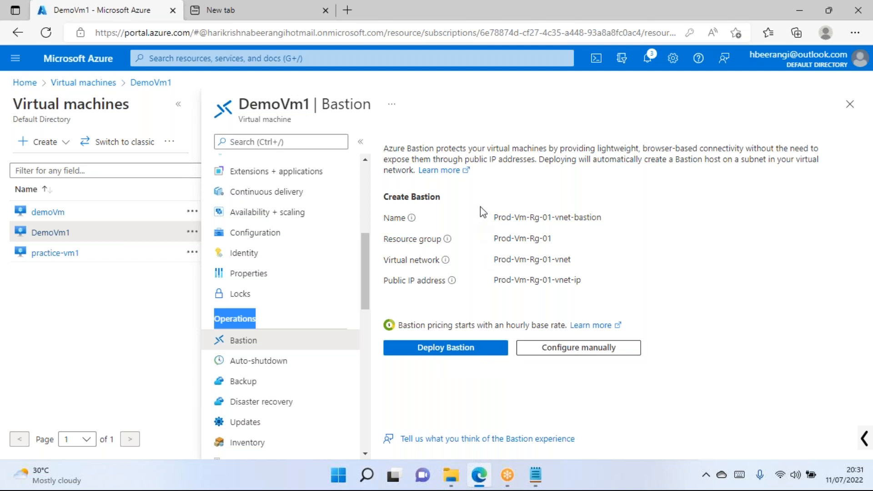
left_click_drag(494, 219, 607, 223)
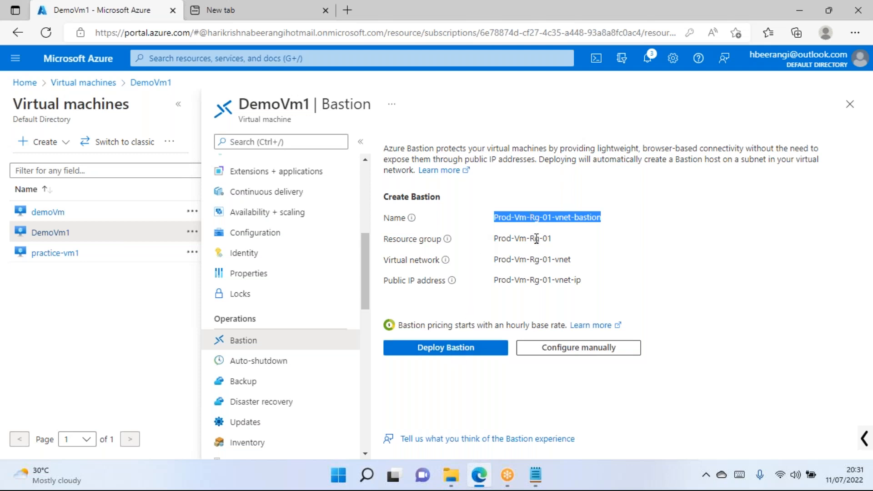
Choose Configure manually and enter the Bastion name DemoVm1-Bastionhost.
left_click(572, 352)
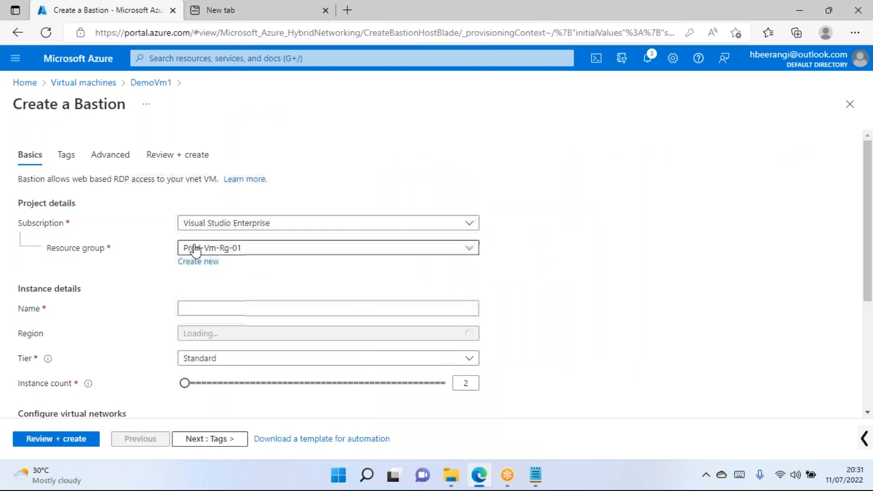
left_click(212, 304)
double_click(100, 105)
left_click(584, 273)
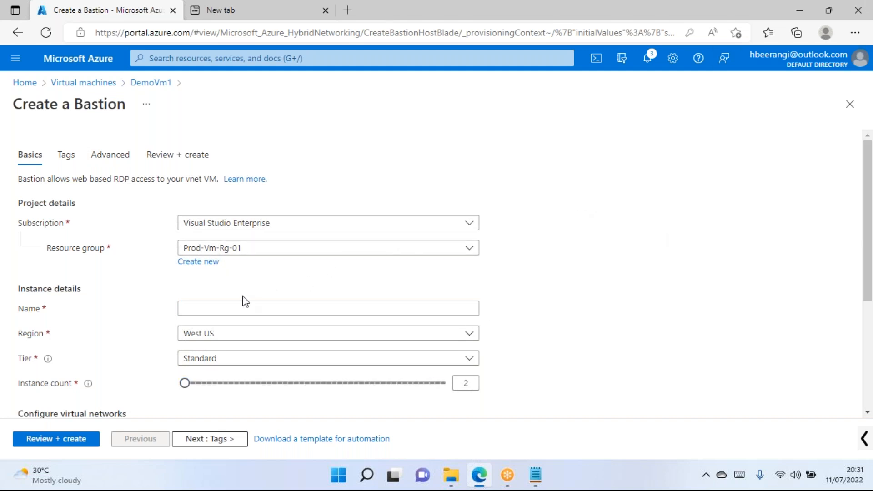
scroll(228, 286, "down", 2)
left_click(199, 223)
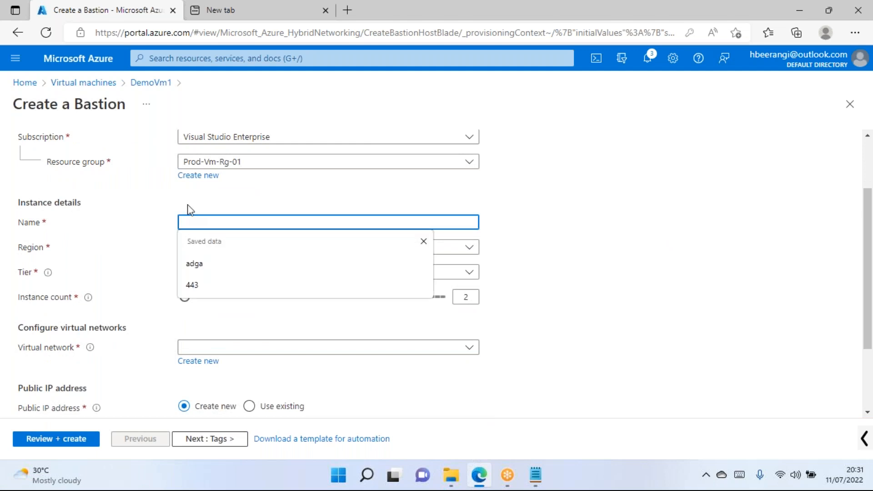
type("Demov")
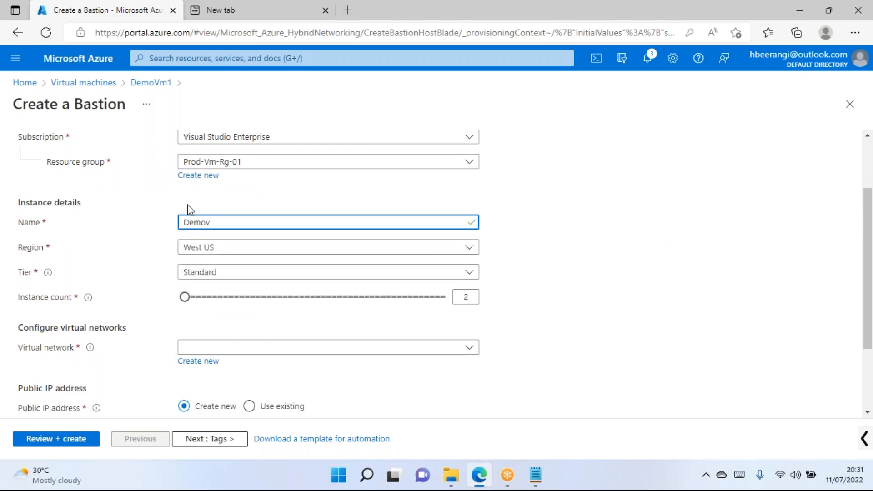
type("VM1")
left_click(537, 237)
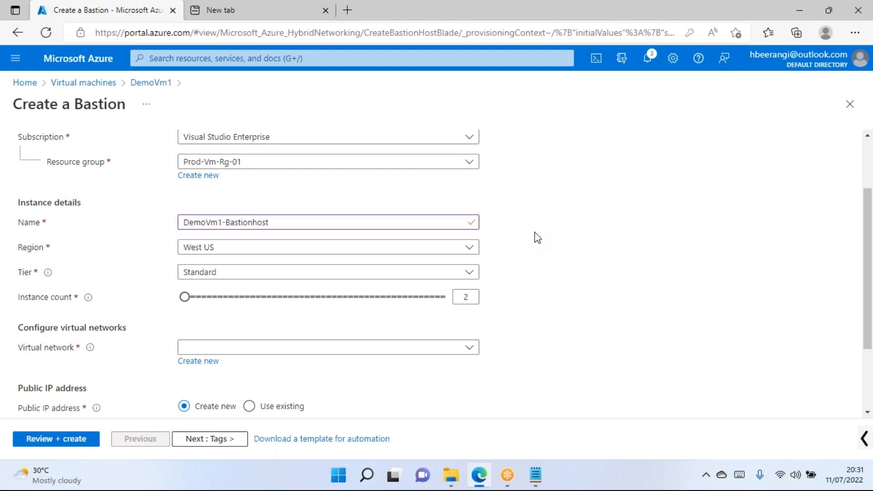
Open the Region list to check that West US is selected.
left_click(244, 251)
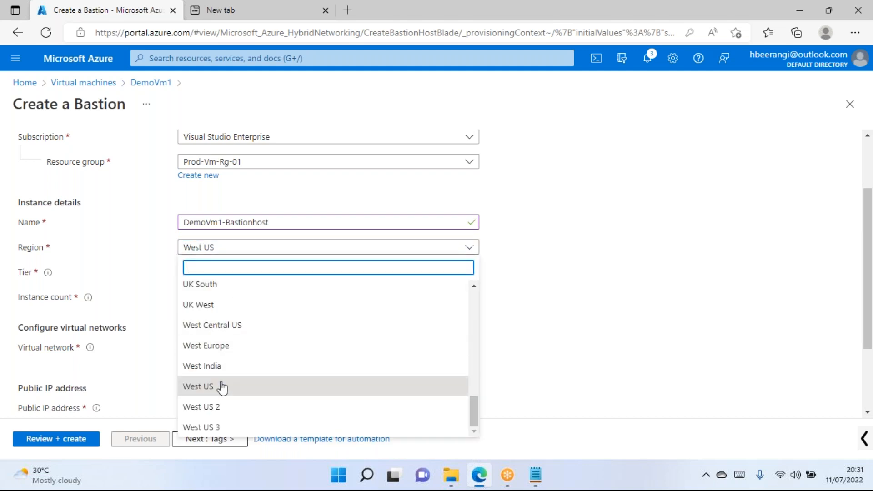
scroll(221, 372, "up", 3)
scroll(255, 359, "down", 1)
scroll(259, 359, "down", 2)
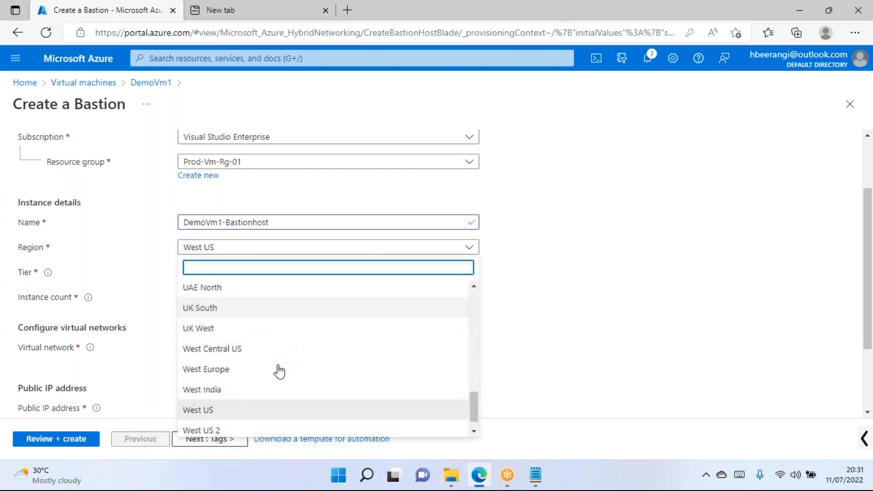
Load portal.azure.com in the second browser tab.
left_click(211, 11)
left_click(215, 33)
type("por")
key("Return")
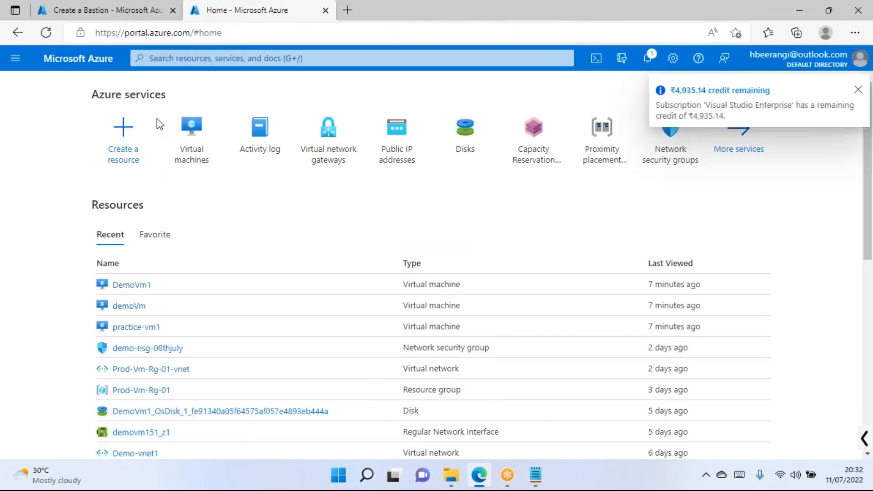
Dismiss the credit notification, list virtual machines in the second tab, then return to Create a Bastion.
left_click(858, 91)
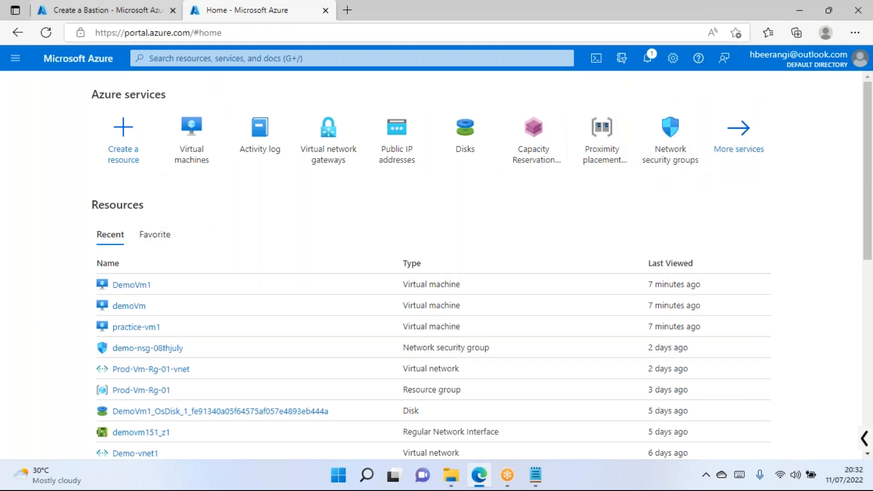
left_click(204, 158)
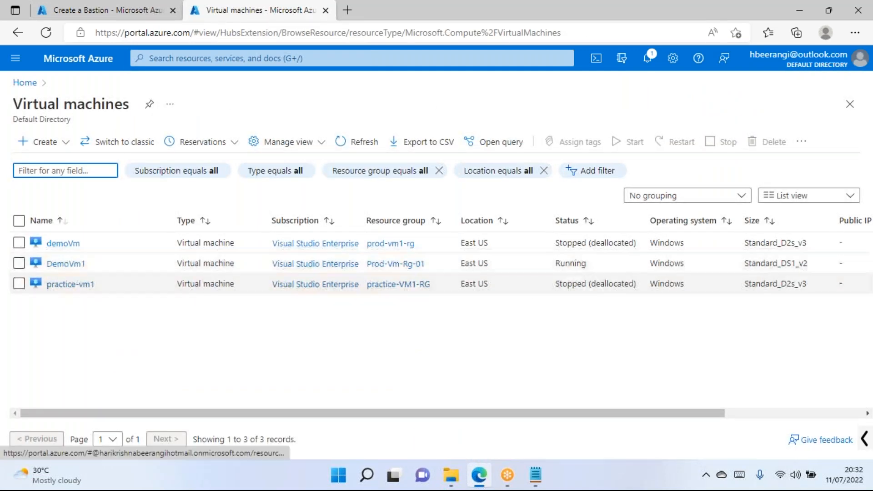
left_click(112, 11)
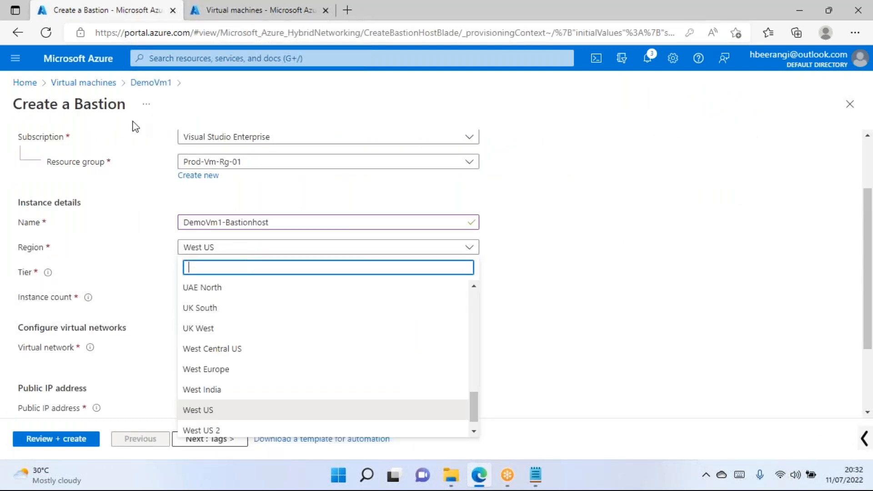
Set the Bastion region to East US by searching 'east' in the Region list.
scroll(212, 327, "up", 2)
scroll(211, 333, "up", 5)
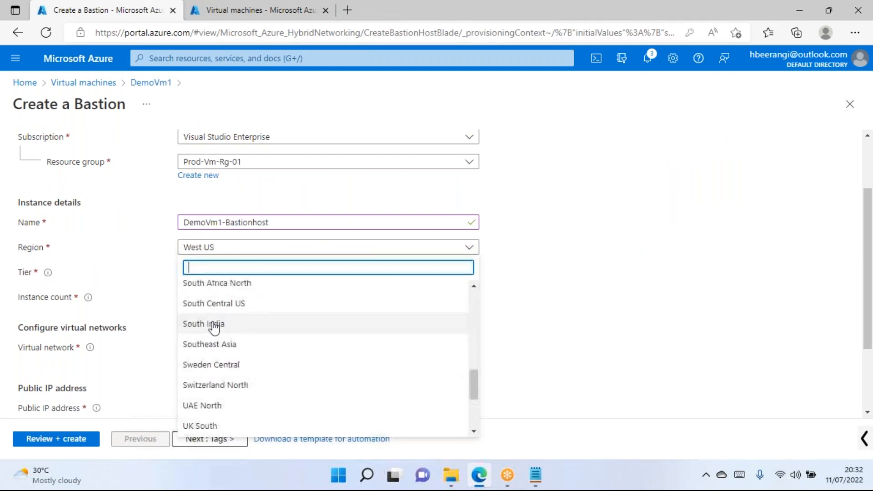
type("east")
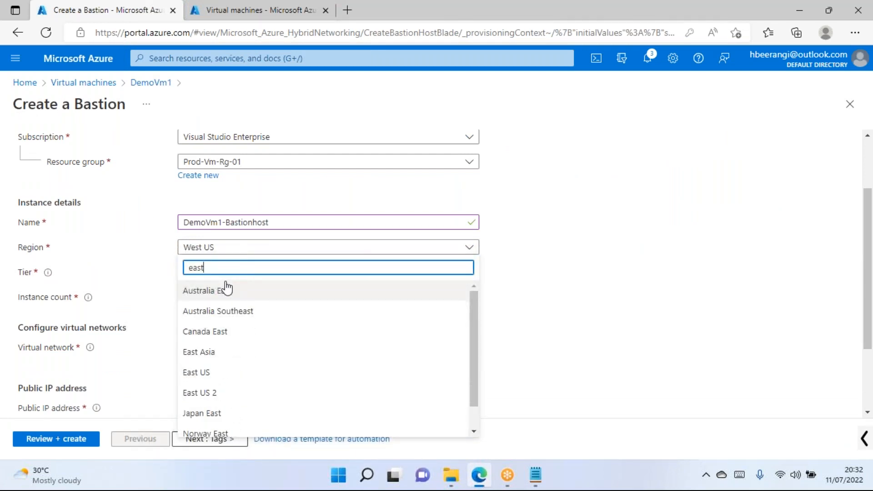
left_click(207, 375)
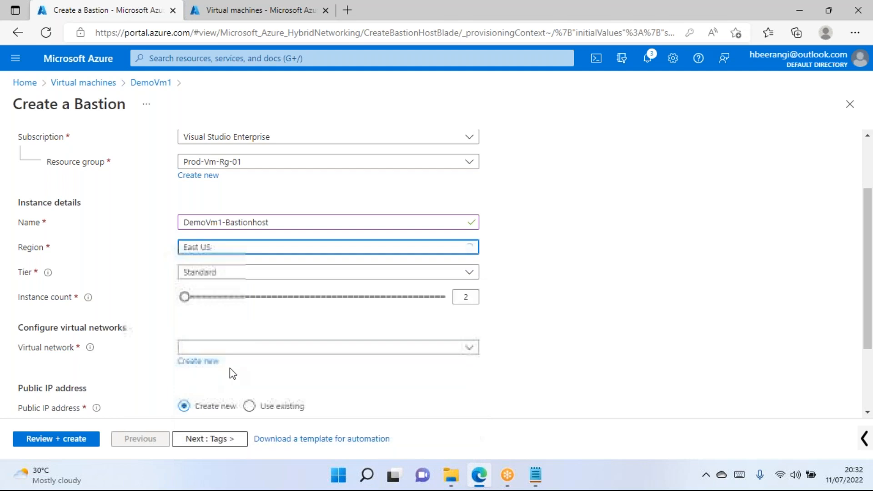
left_click(238, 253)
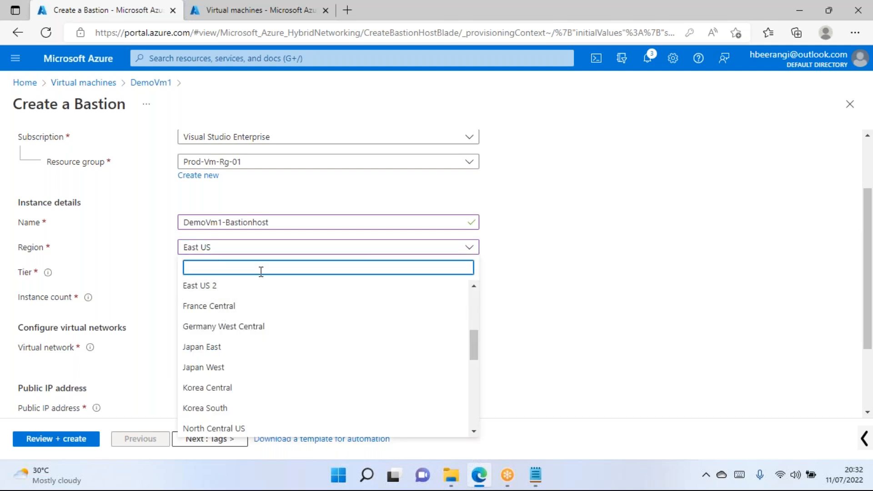
left_click(592, 272)
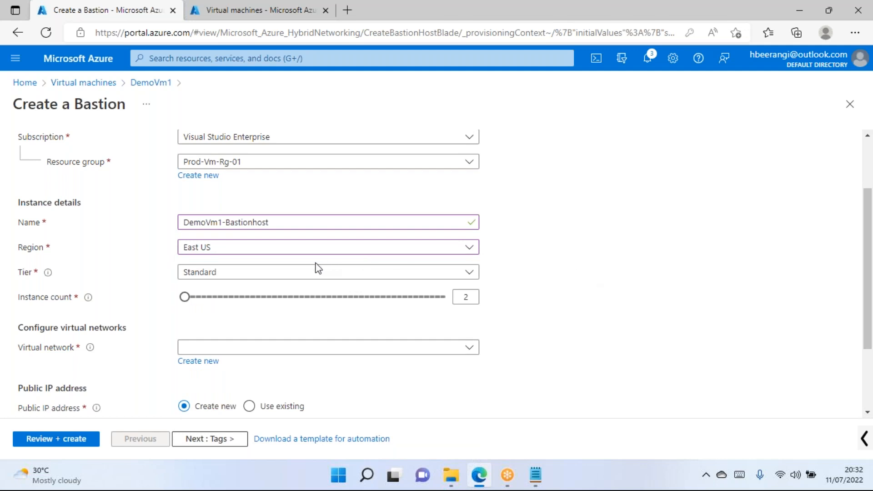
Keep the Standard tier, review the Instance count of 2, then switch to the Notepad notes.
left_click(292, 272)
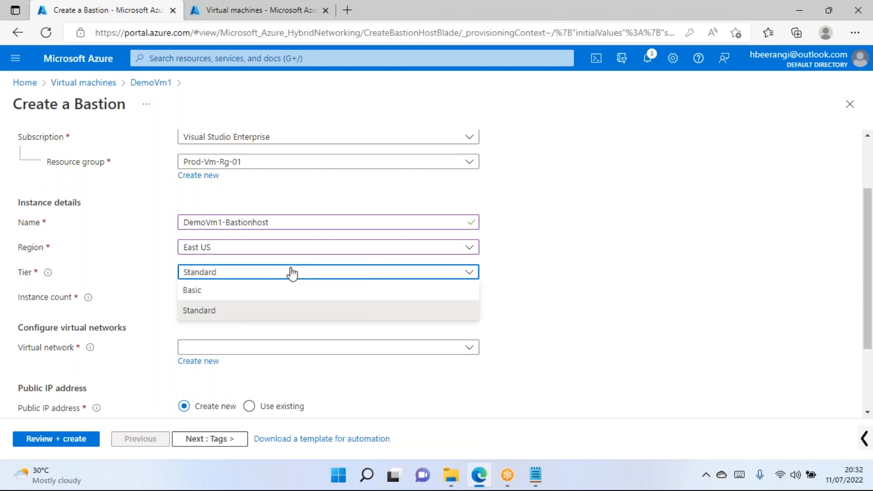
left_click(223, 312)
left_click(680, 277)
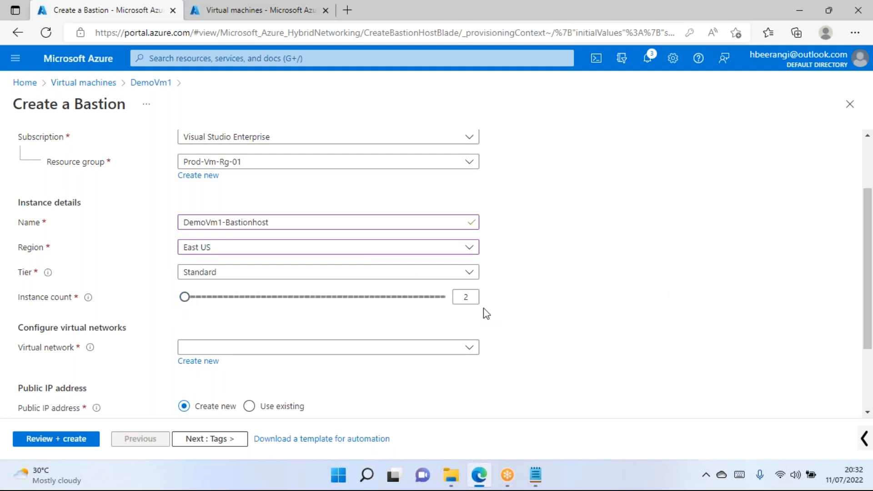
scroll(508, 289, "down", 2)
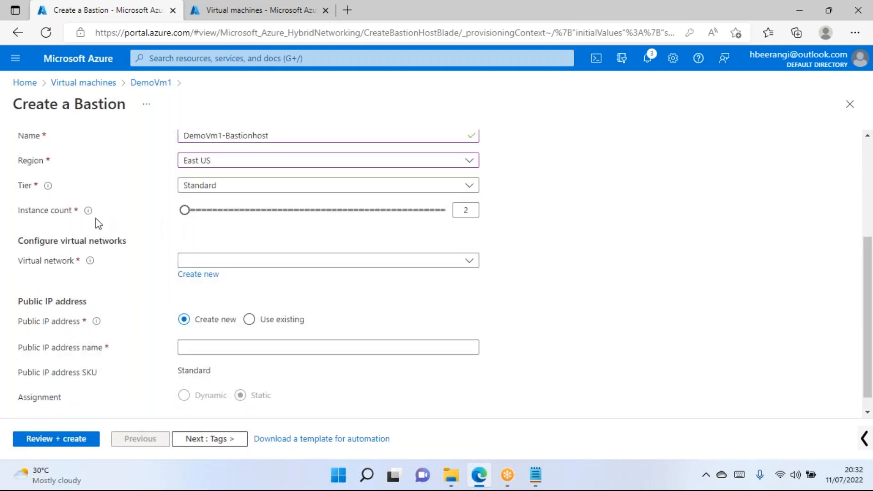
mouse_move(89, 211)
left_click_drag(17, 212, 70, 212)
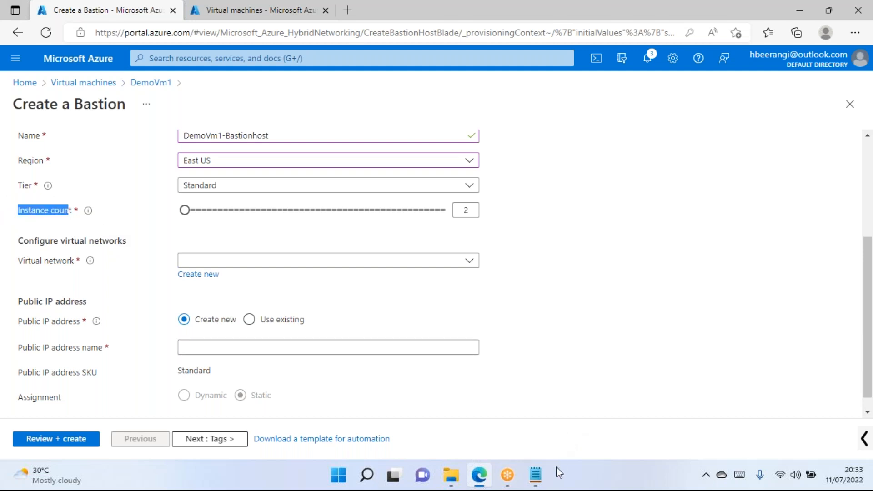
left_click(535, 475)
left_click(137, 202)
Add '1 VM' and '1 Instance of VM' as new lines under the existing Notepad notes.
left_click(116, 166)
key("Return")
key("Return")
type("VM")
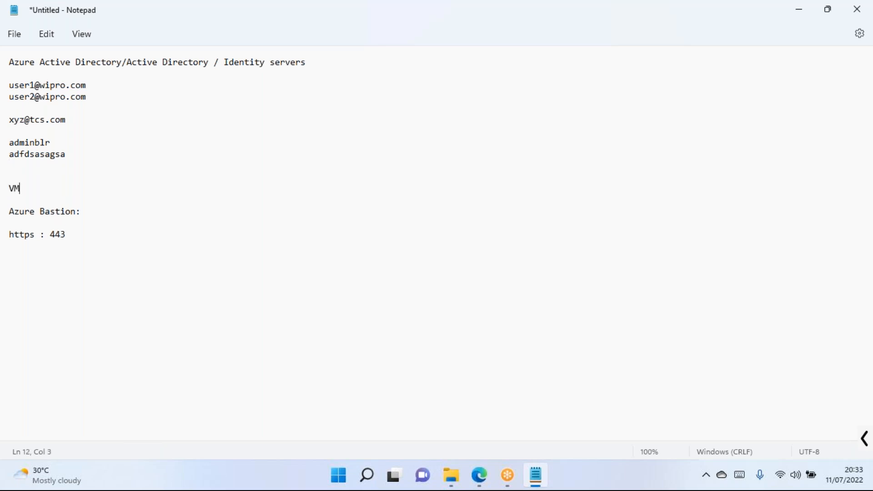
key("BackSpace")
key("BackSpace")
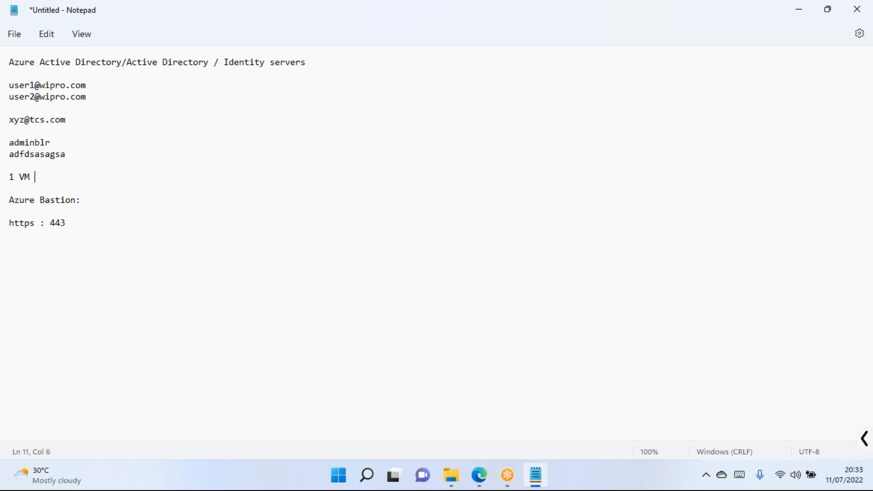
key("Return")
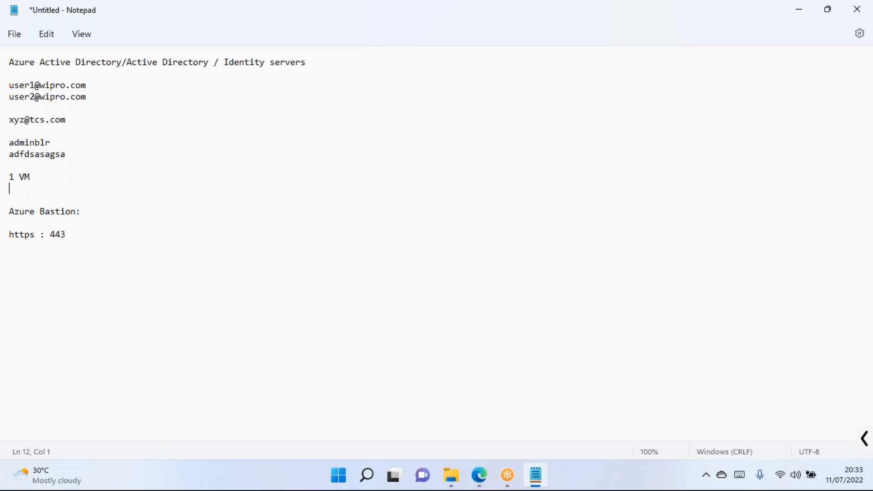
key("Return")
type("1 Instance of VM")
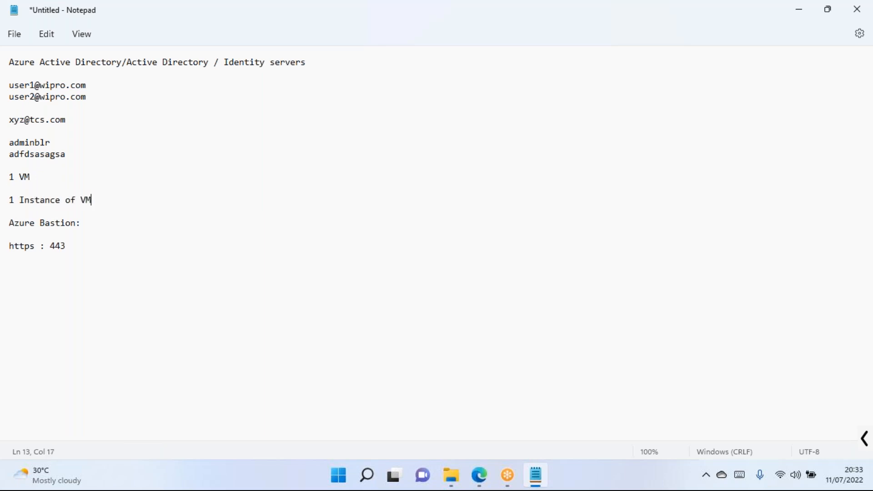
key("Return")
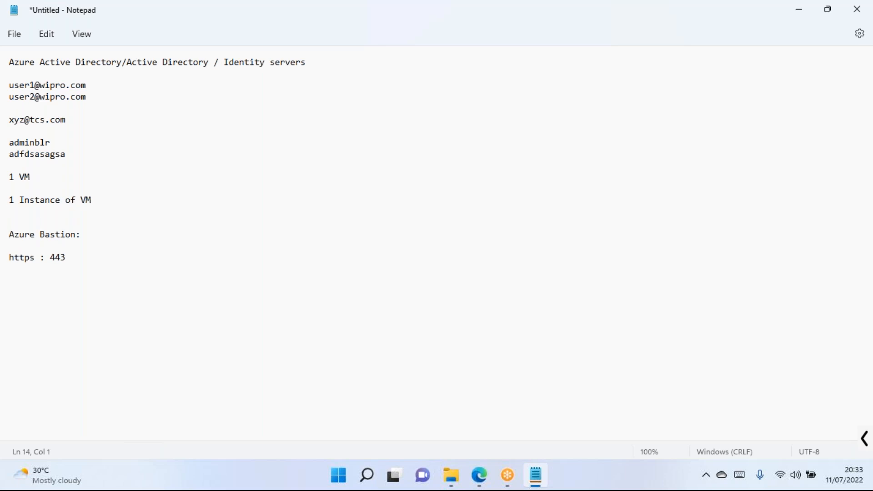
left_click(47, 199)
key("alt+Tab")
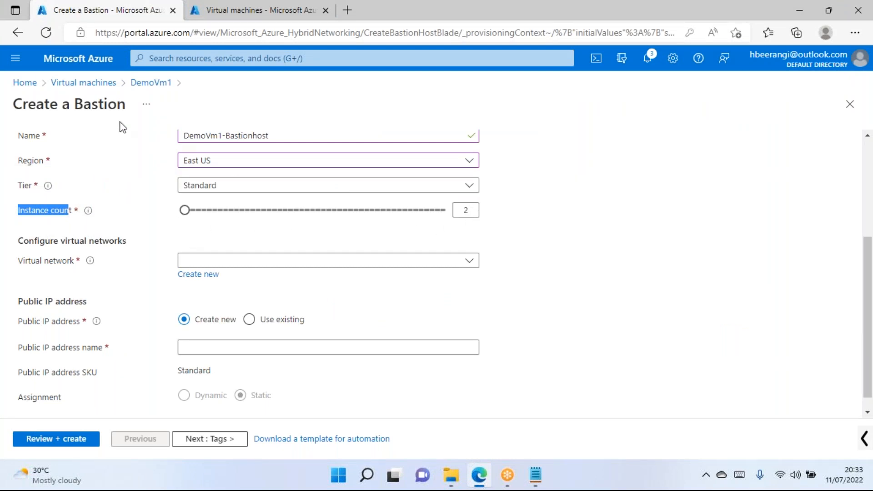
Open DemoVm1's overview from the Virtual machines tab, showing network Prod-Vm-Rg-01-vnet/Subnet1.
left_click(120, 127)
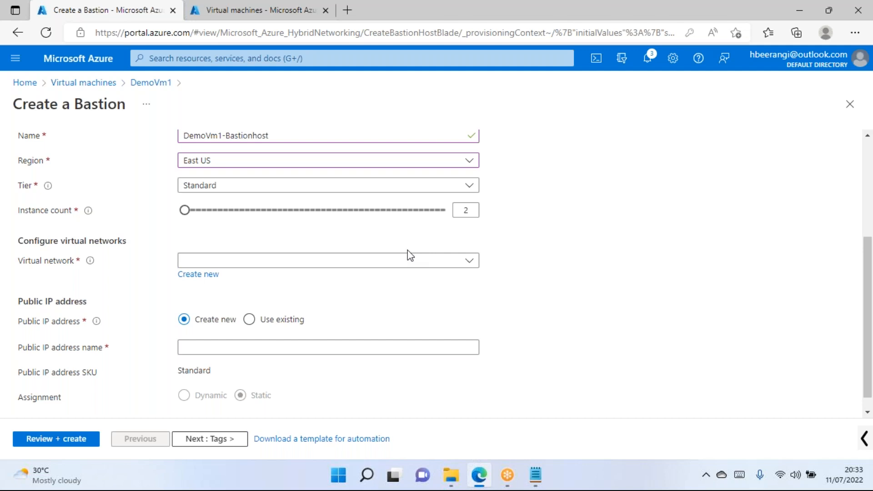
left_click(234, 14)
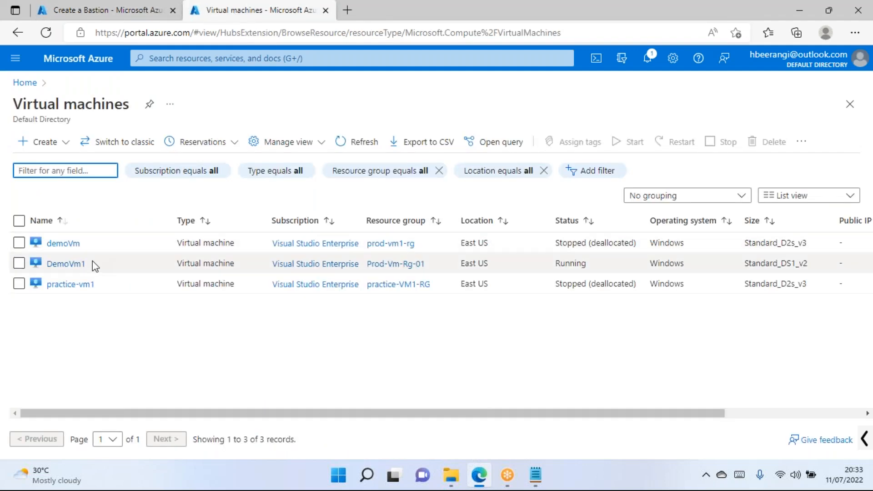
left_click(66, 265)
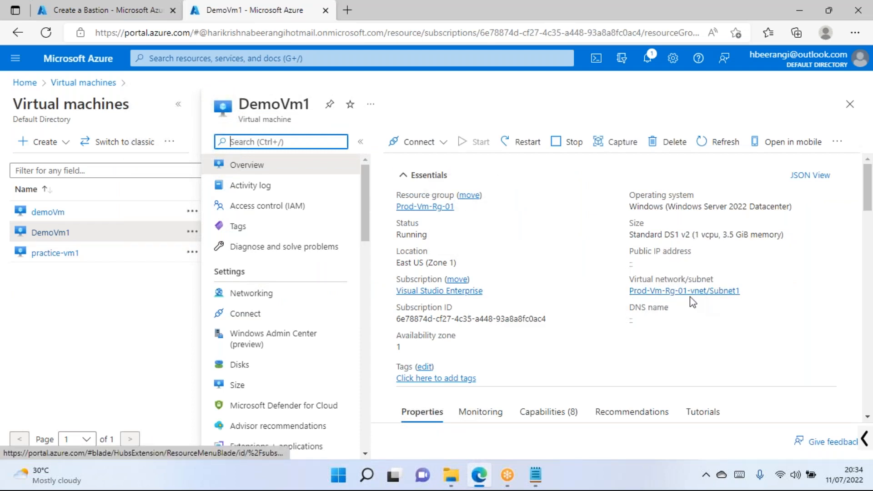
left_click_drag(309, 104, 226, 111)
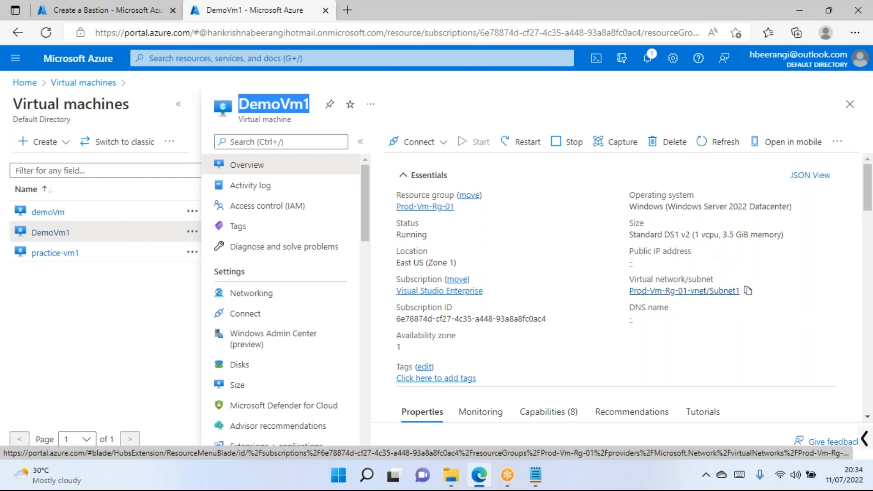
left_click(93, 17)
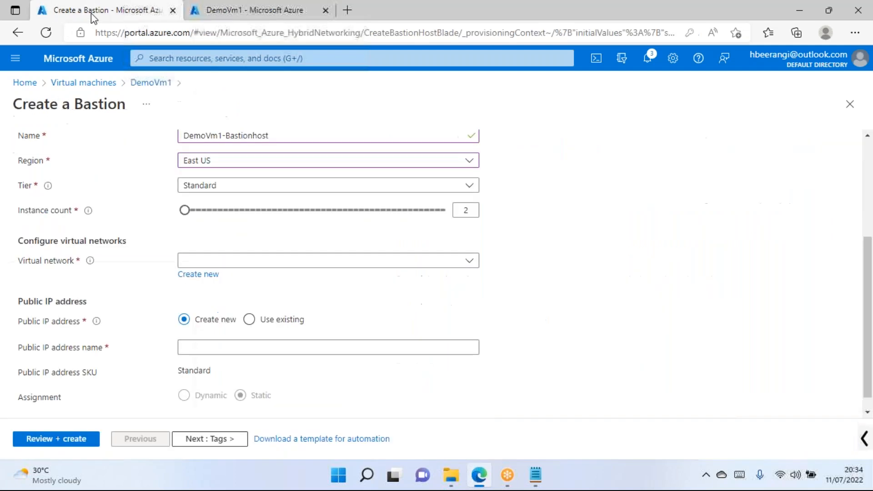
Select Prod-Vm-Rg-01-vnet as the bastion's virtual network, revealing the missing AzureBastionSubnet error.
left_click(233, 262)
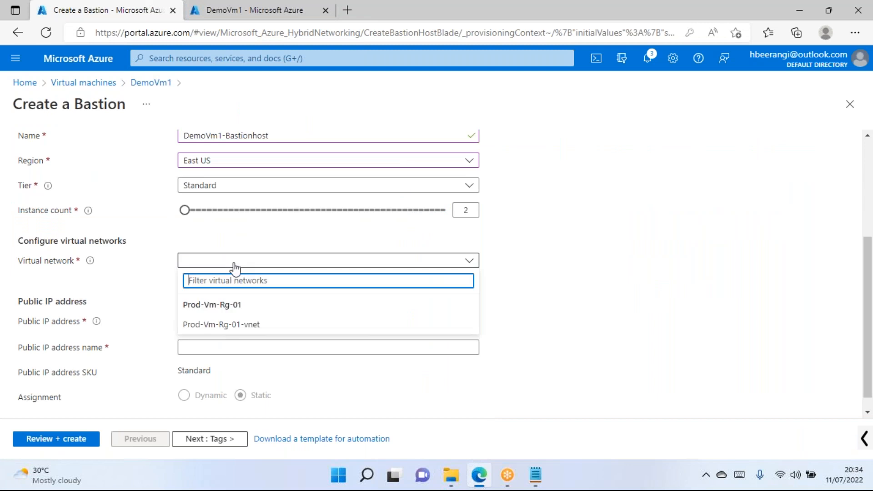
left_click(235, 324)
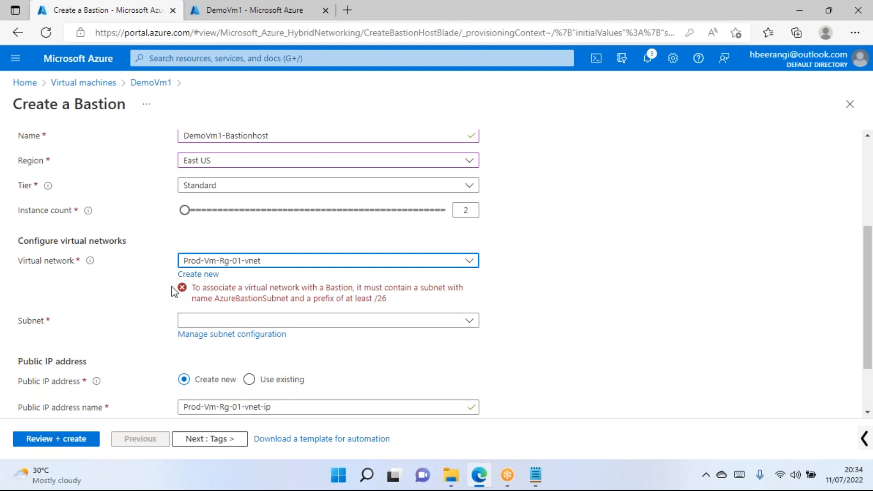
left_click(199, 290)
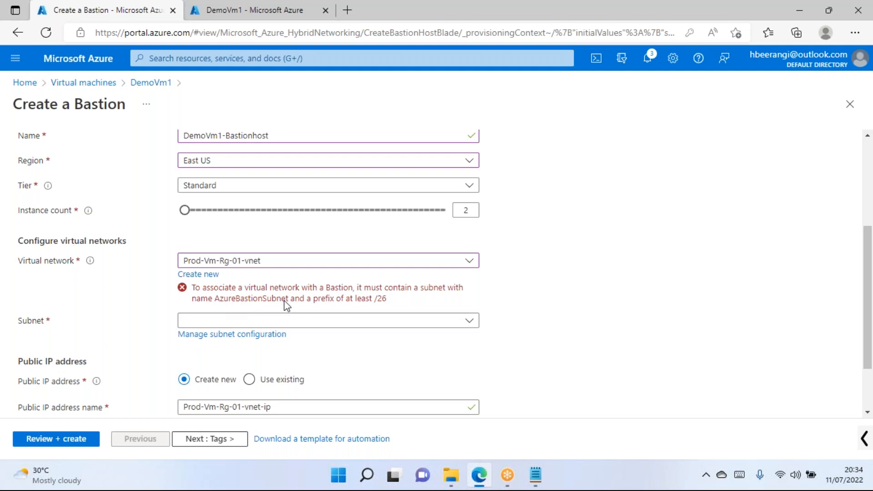
Check the Subnet list, which offers only the unsupported Subnet1, and return to DemoVm1's overview.
left_click(214, 321)
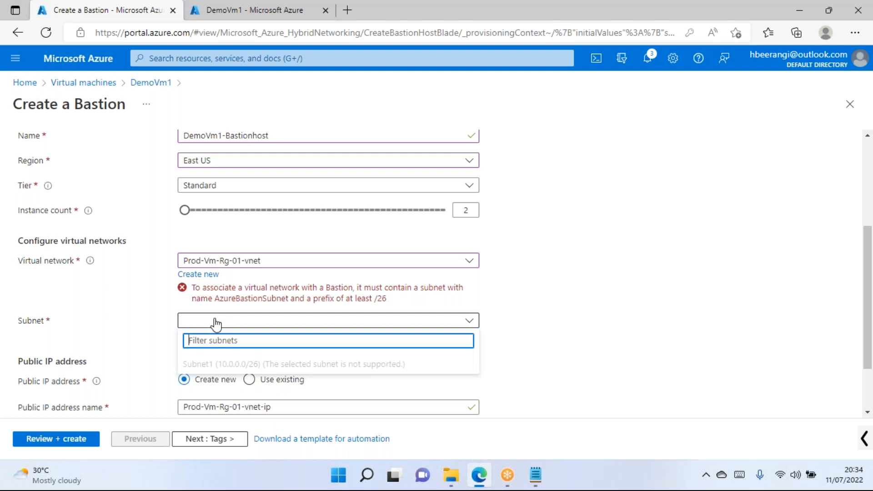
left_click(490, 273)
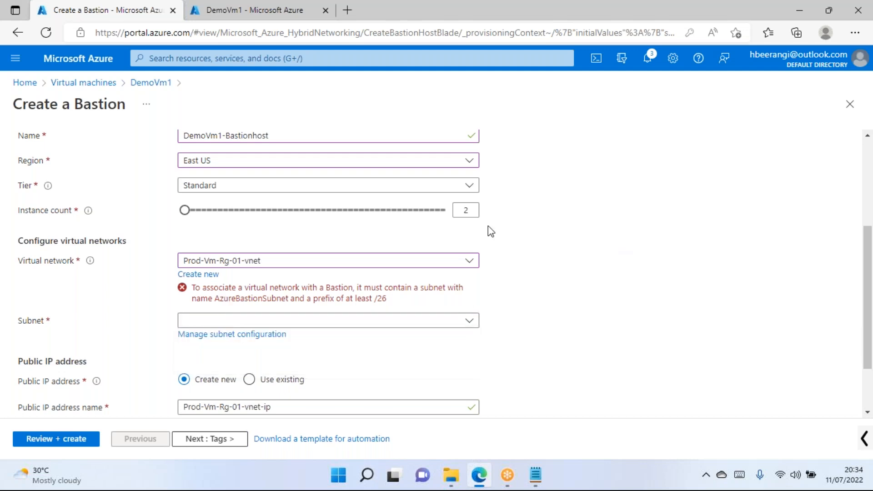
left_click(222, 14)
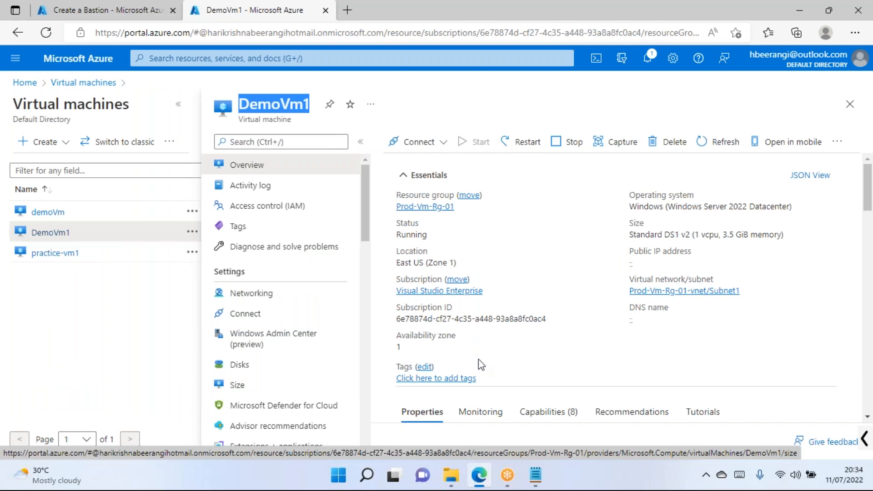
Open Prod-Vm-Rg-01-vnet and review its Subnet1 list and 10.0.0.0/24 address space.
left_click(684, 293)
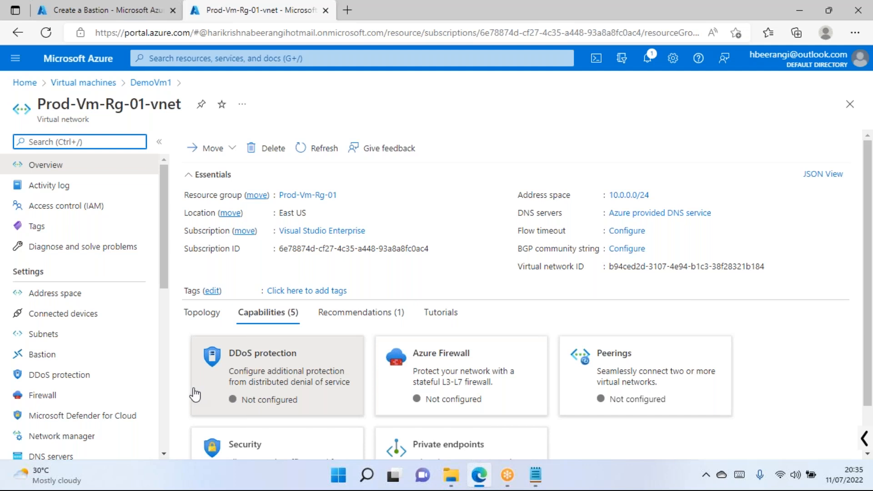
left_click(49, 336)
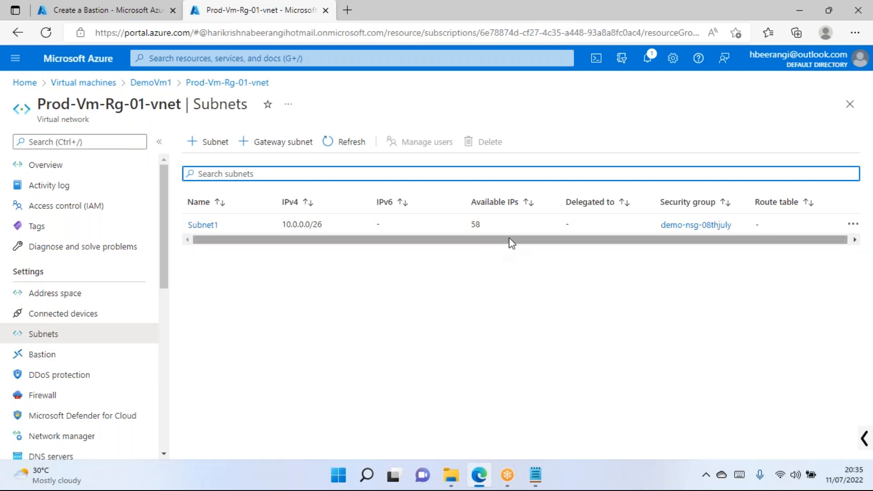
left_click(88, 300)
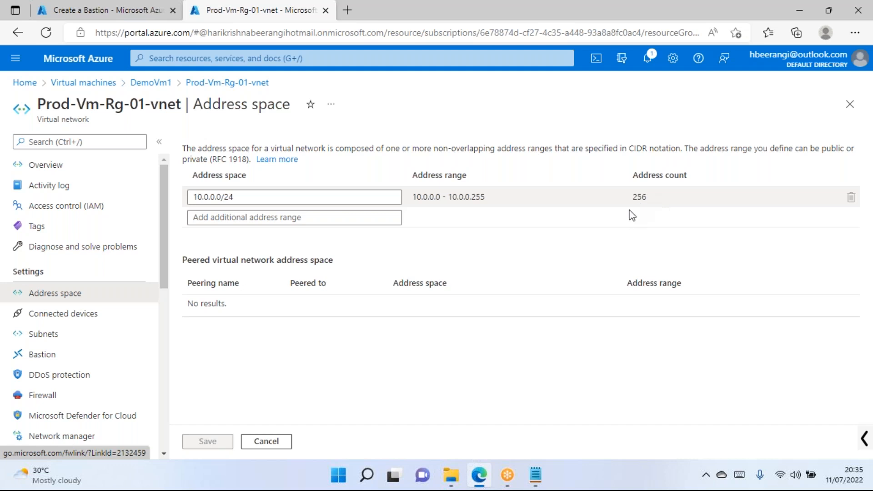
left_click(40, 337)
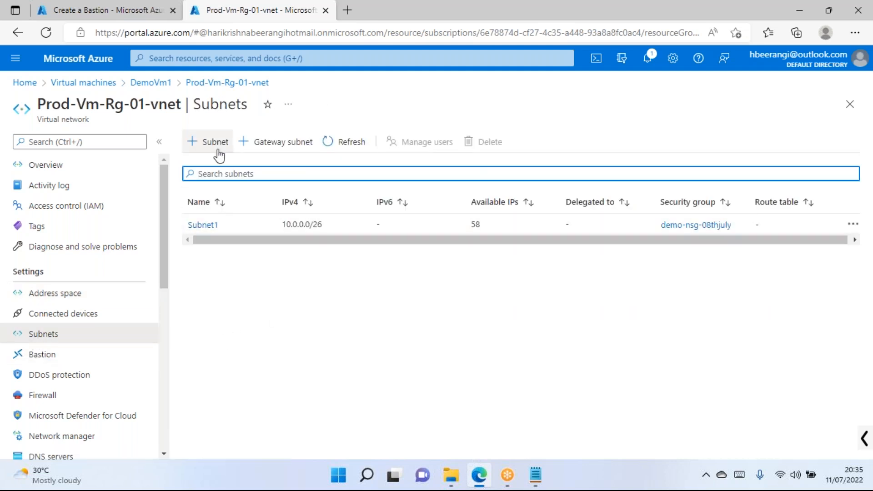
Add a new subnet to Prod-Vm-Rg-01-vnet named AzureBastionSubnet, matching the Bastion form's required name.
left_click(214, 142)
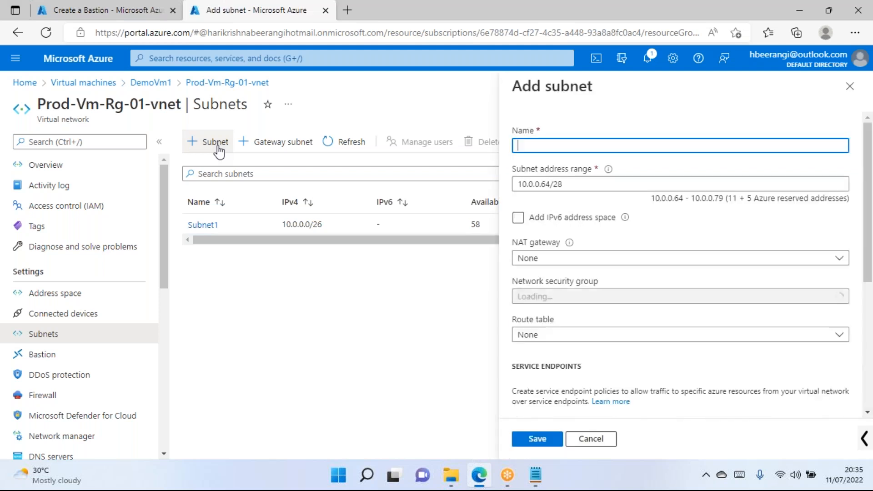
left_click(133, 12)
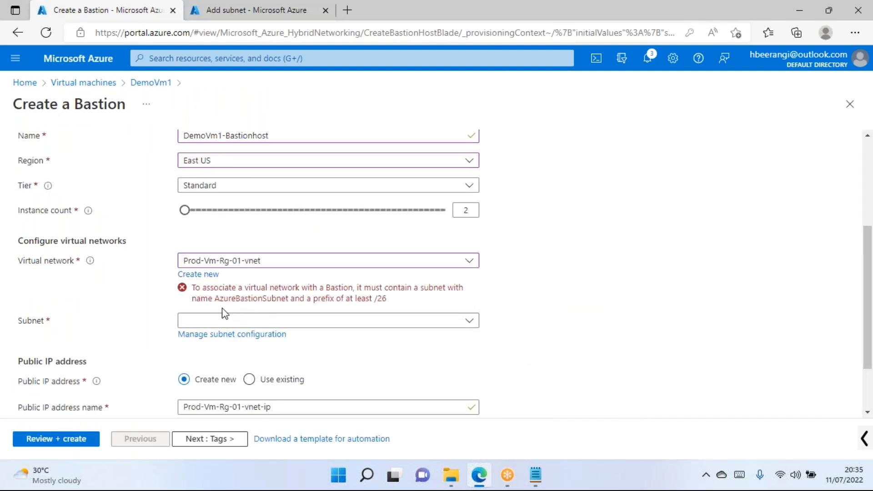
left_click(241, 10)
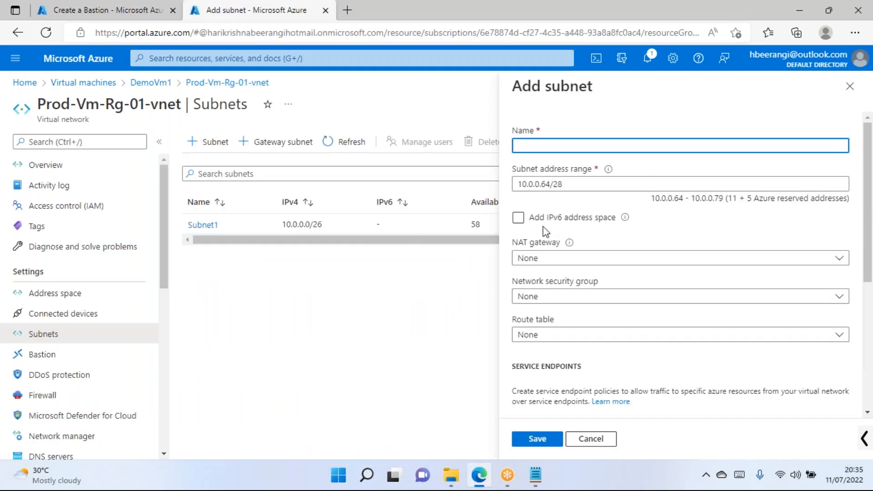
type("AzureBastionSubnet")
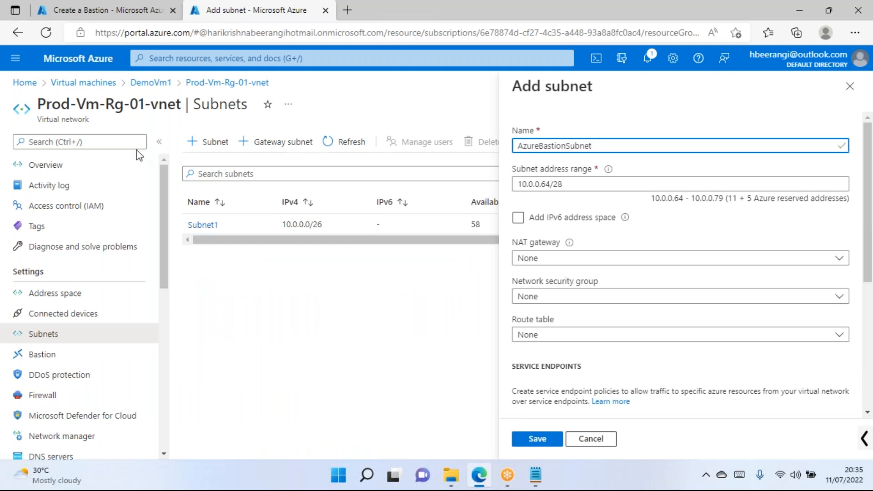
left_click(105, 10)
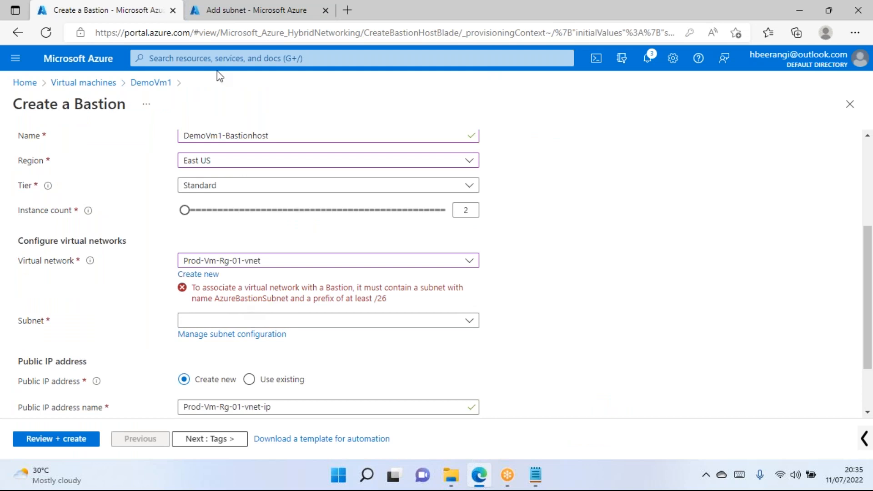
left_click(230, 10)
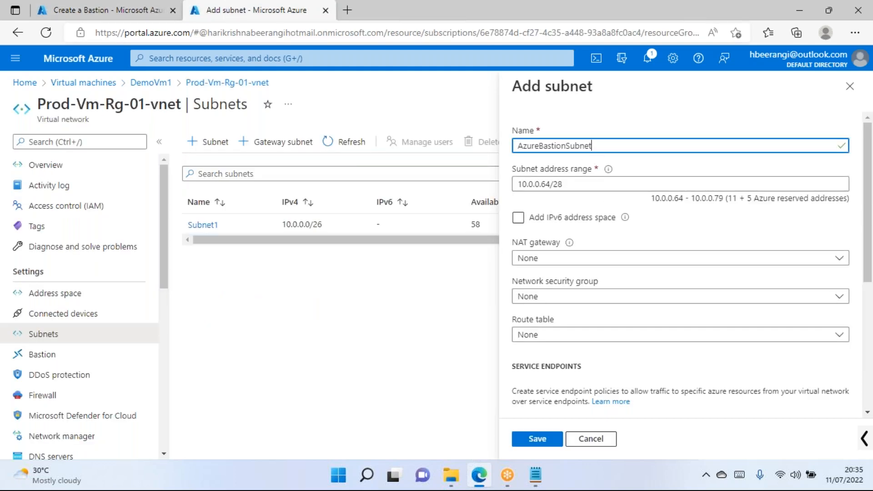
left_click(116, 3)
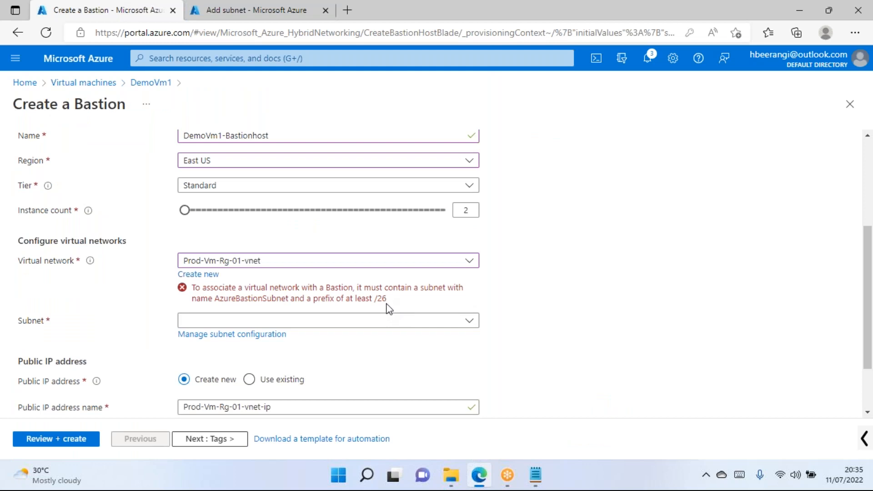
left_click(219, 10)
Change the subnet range from /28 to 10.0.0.64/26, giving 59 usable and 5 reserved addresses.
left_click(585, 180)
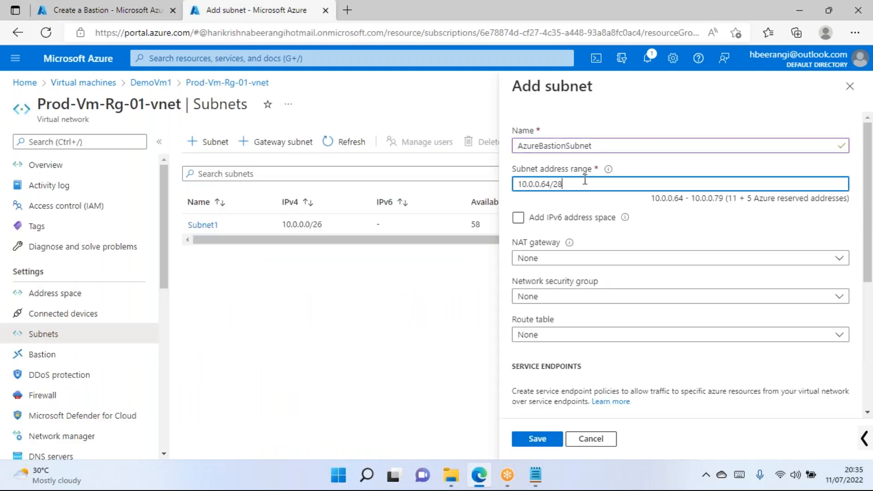
type("6")
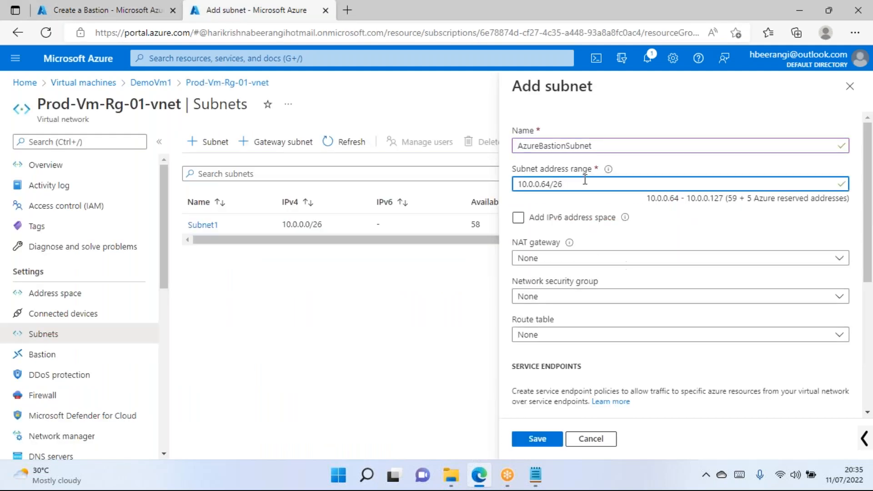
left_click_drag(727, 202, 746, 201)
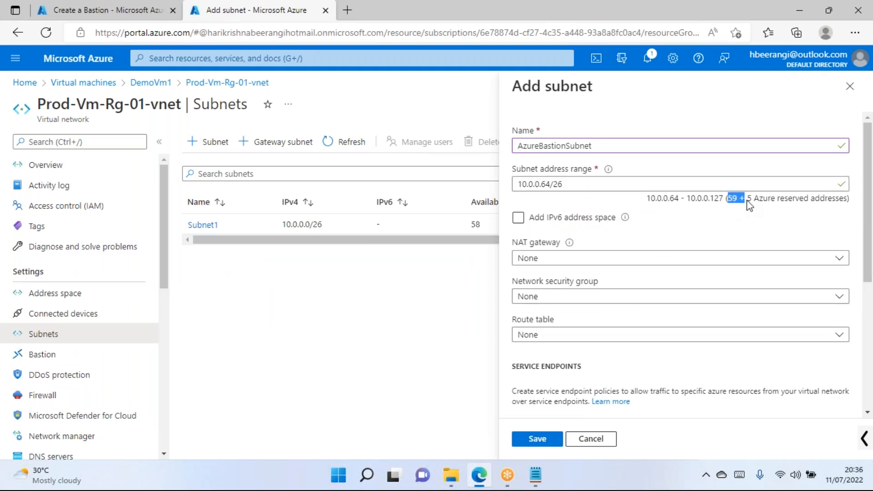
left_click(645, 212)
left_click_drag(748, 198, 758, 200)
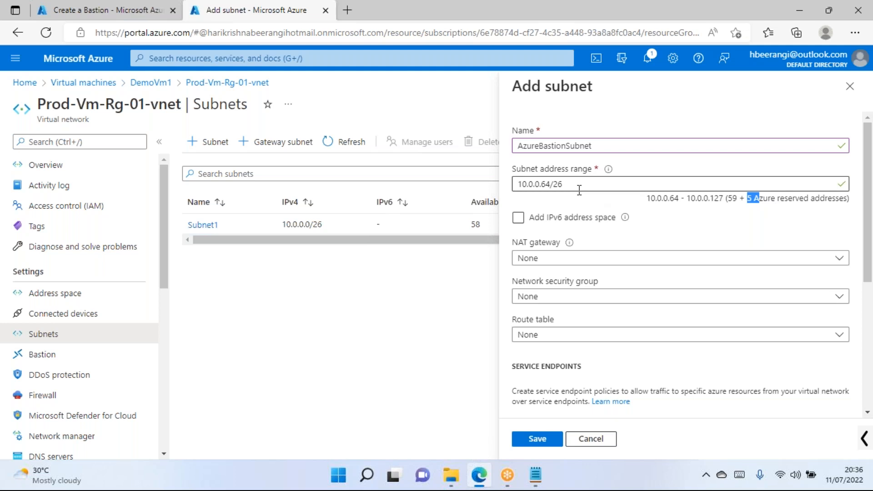
left_click(729, 210)
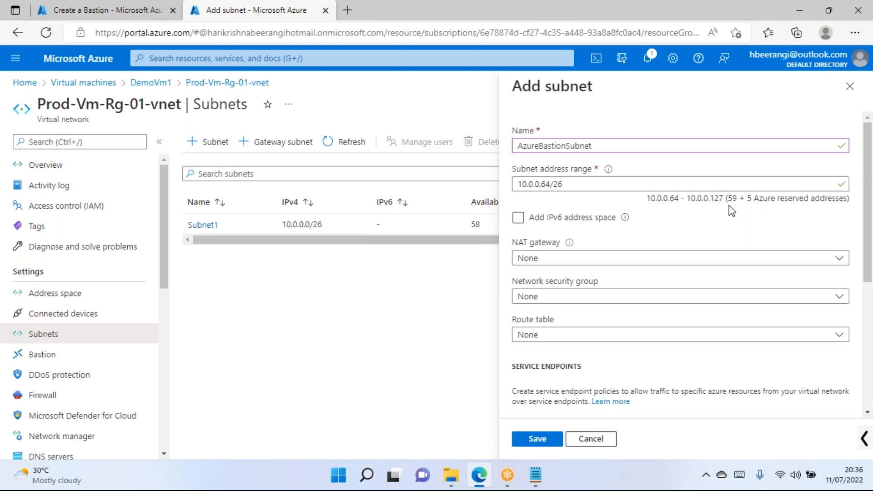
left_click_drag(736, 203, 729, 200)
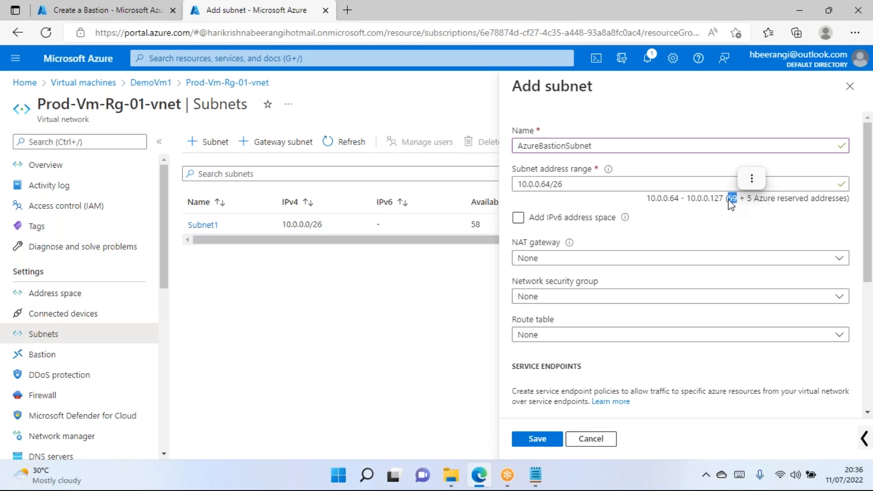
Review the Add subnet panel settings, including the Azure reserved addresses note.
left_click(645, 210)
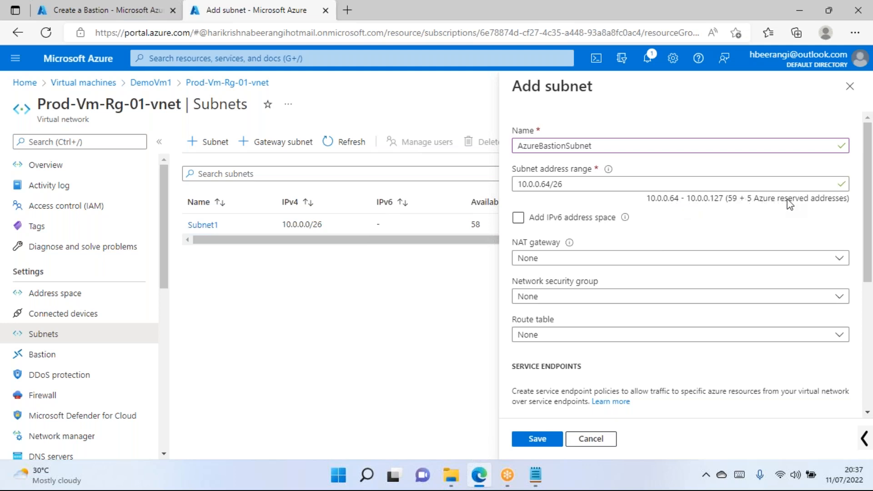
left_click_drag(755, 199, 839, 201)
left_click(693, 232)
scroll(633, 141, "down", 5)
scroll(610, 249, "up", 5)
scroll(659, 223, "down", 4)
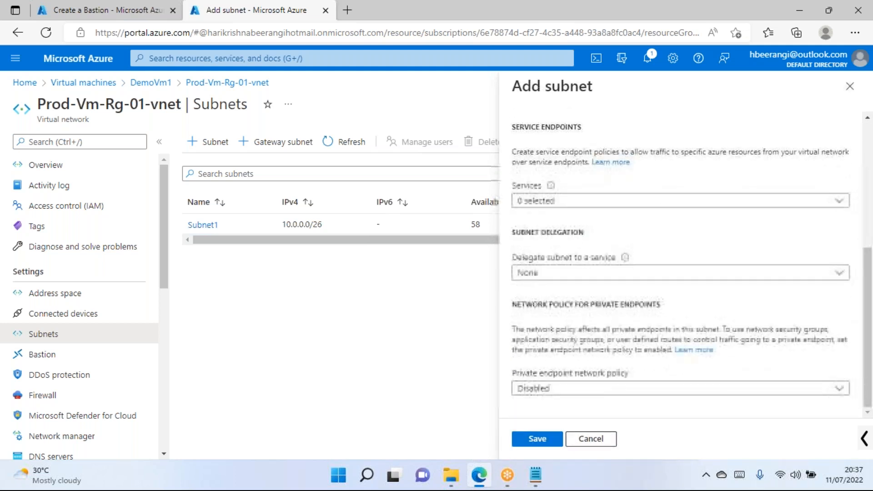
scroll(583, 225, "up", 5)
Save AzureBastionSubnet (10.0.0.64/26) after comparing it with the Bastion form, and dismiss the notification.
double_click(602, 146)
left_click(591, 187)
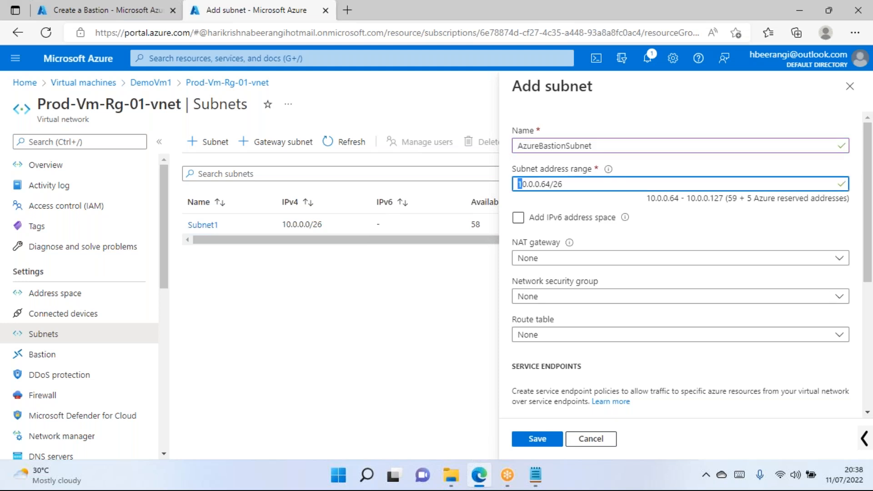
left_click(101, 7)
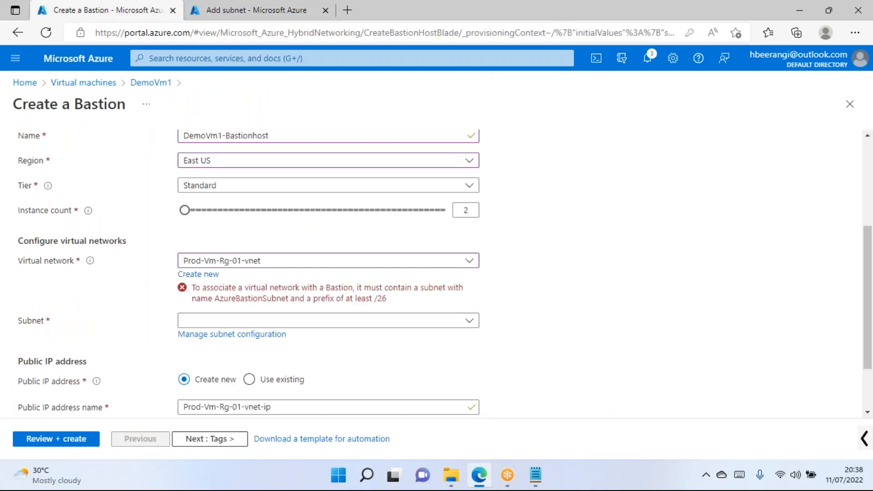
left_click(224, 9)
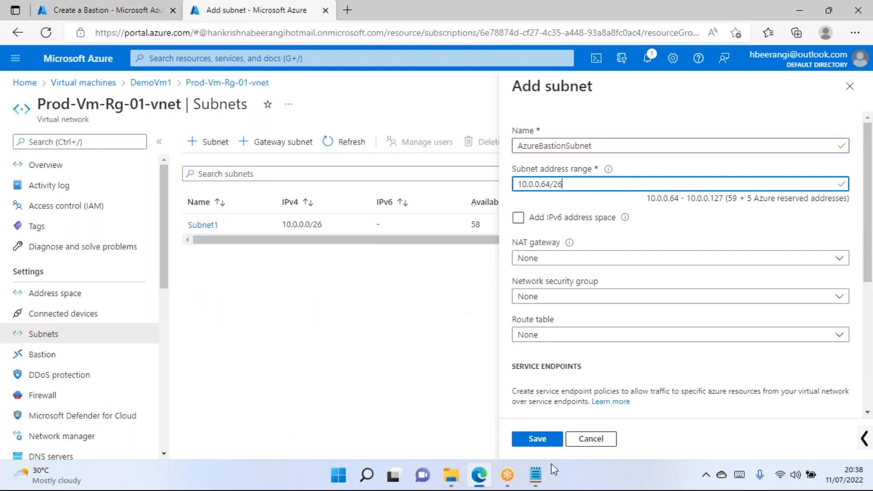
left_click(551, 439)
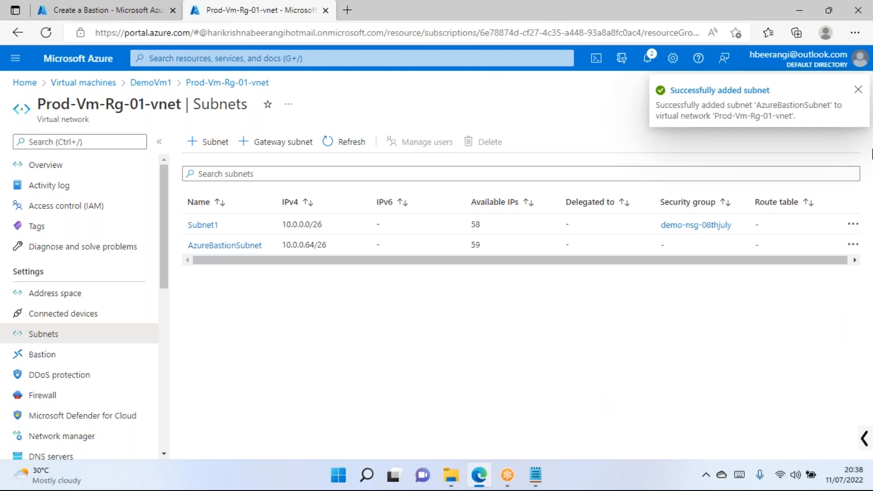
left_click(857, 93)
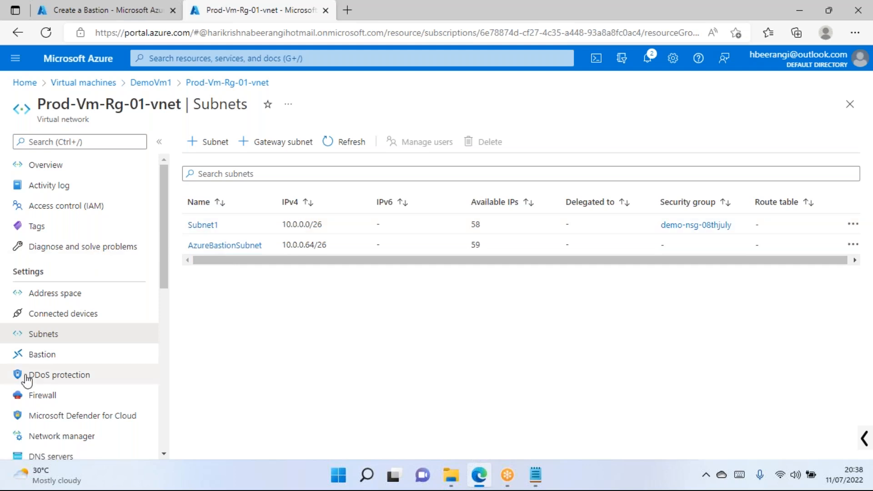
Back in Create a Bastion, check the subnet list and re-save the AzureBastionSubnet settings.
left_click(98, 12)
left_click(232, 322)
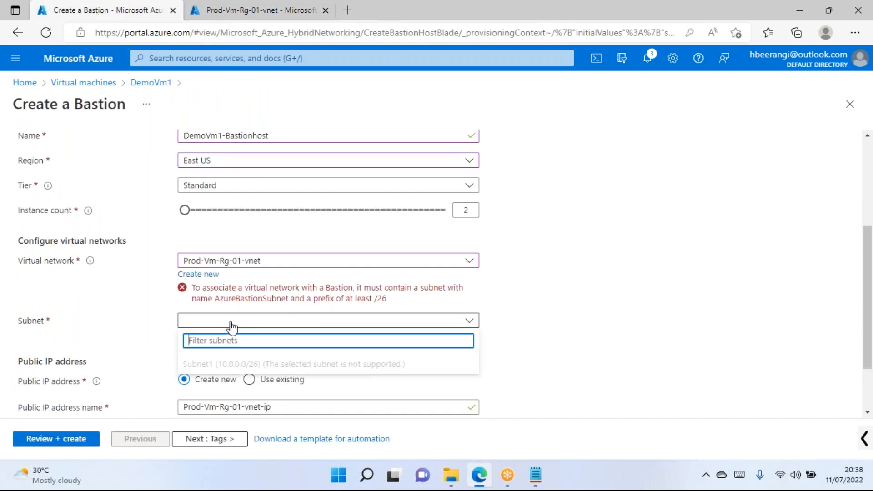
left_click(98, 333)
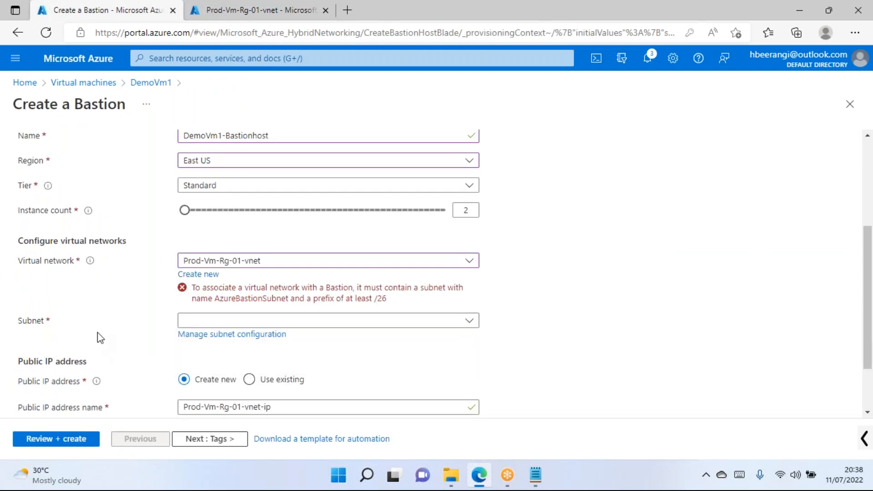
left_click(207, 335)
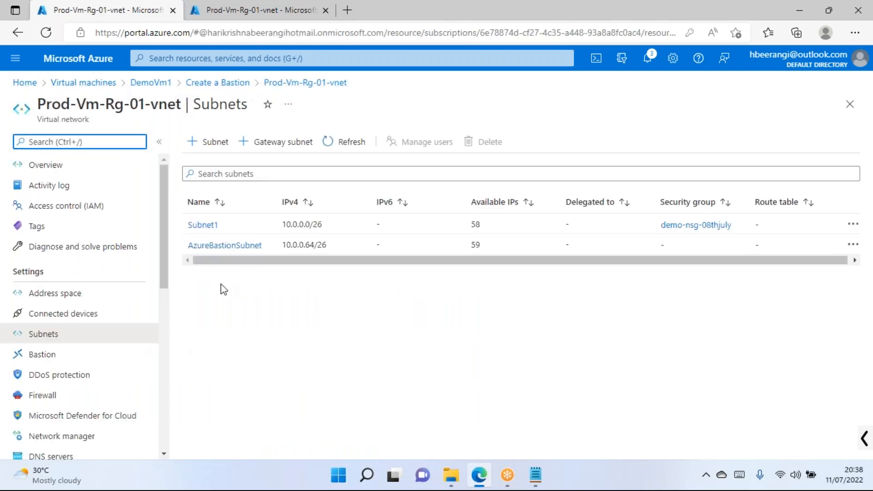
left_click(239, 246)
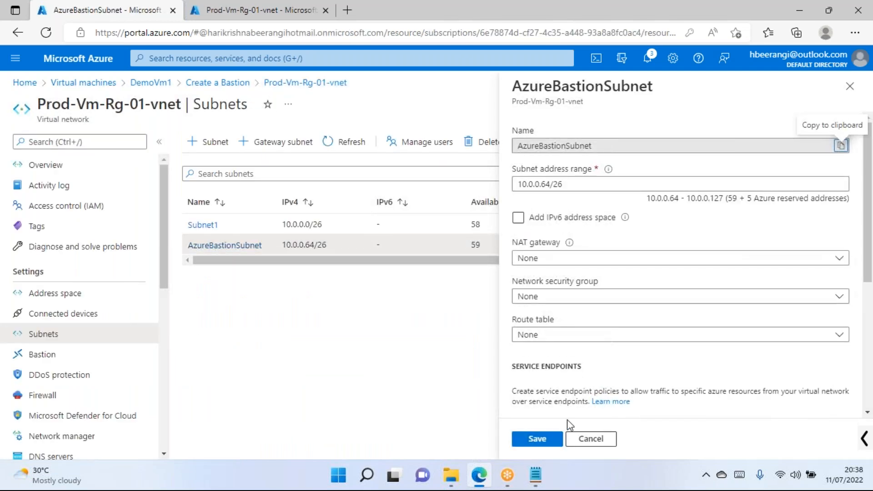
left_click(545, 440)
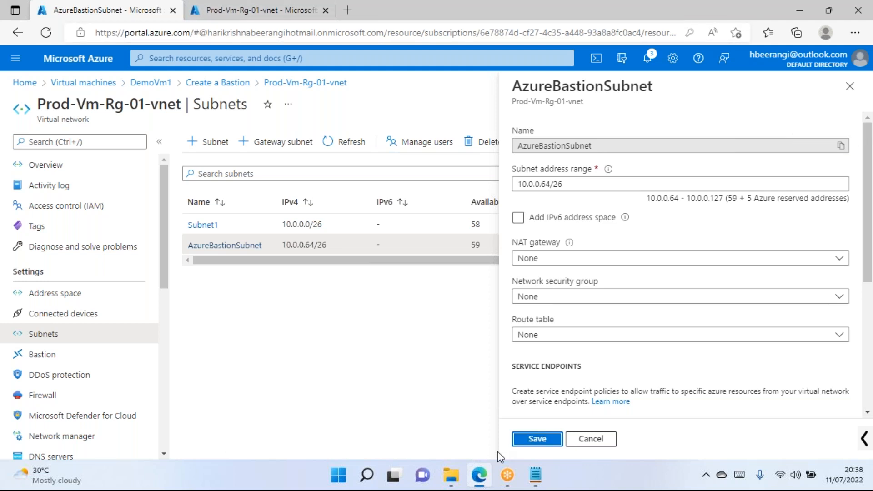
left_click(548, 440)
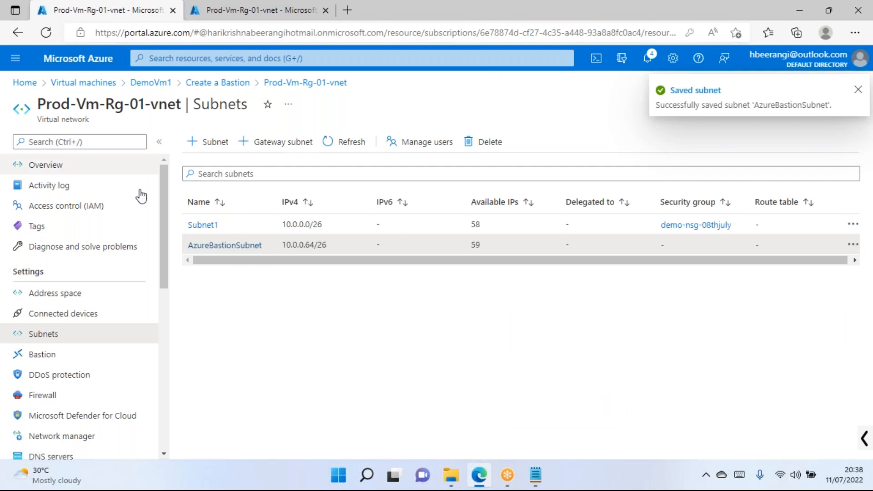
scroll(84, 336, "down", 4)
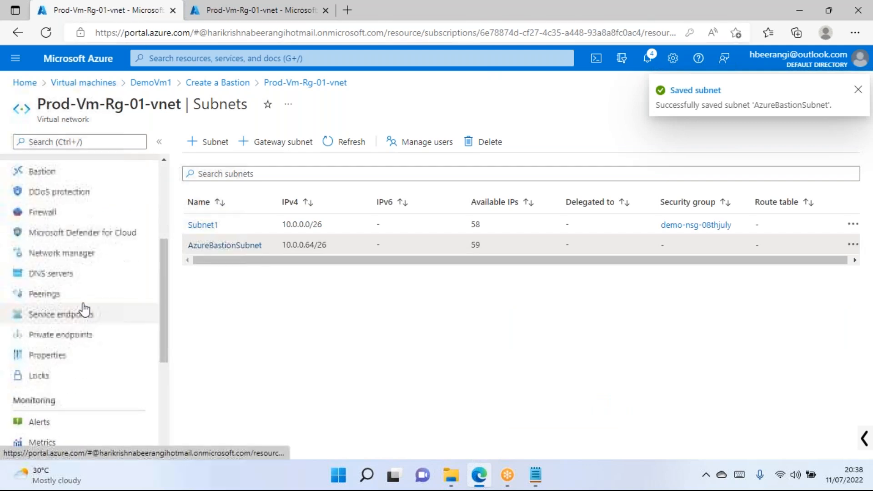
scroll(51, 318, "up", 4)
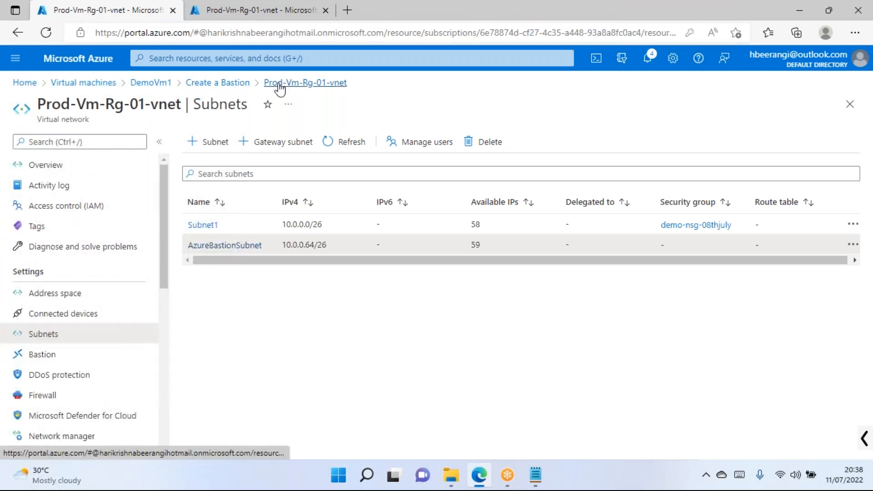
left_click(204, 84)
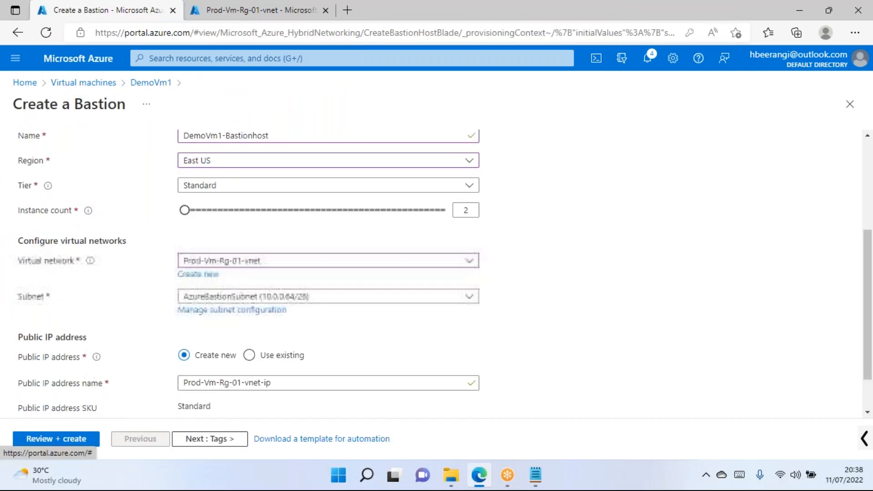
Keep AzureBastionSubnet (10.0.0.64/26) in the bastion's Subnet dropdown, then bring up the vnet Subnets page.
scroll(245, 227, "down", 2)
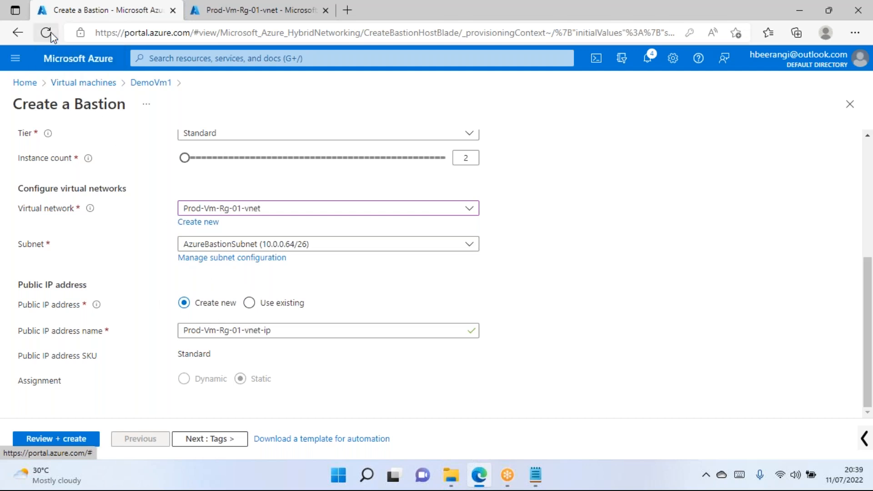
left_click(308, 246)
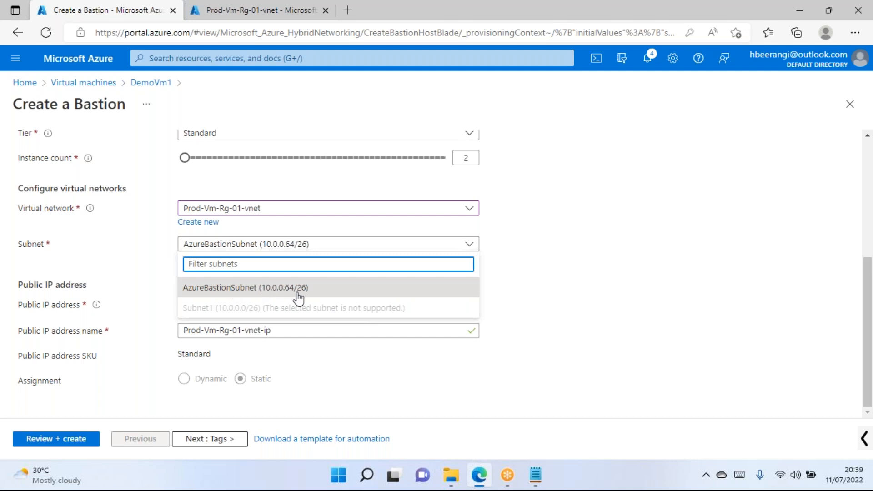
left_click(603, 274)
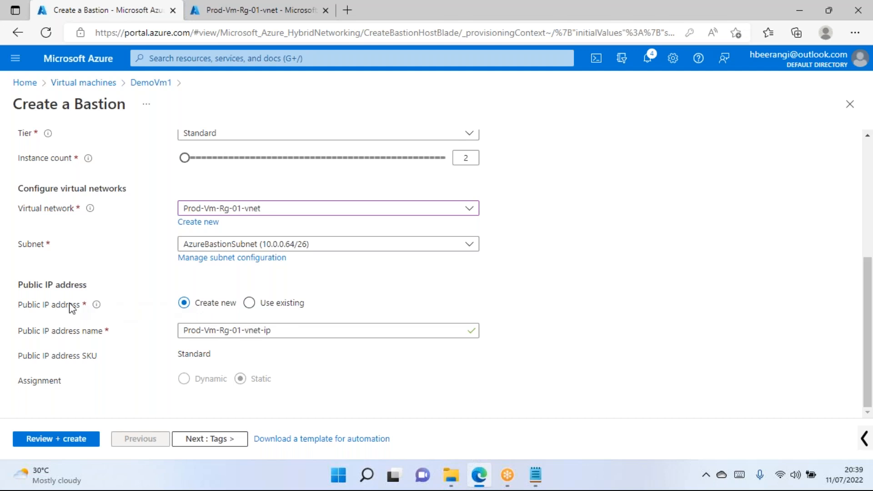
left_click(218, 9)
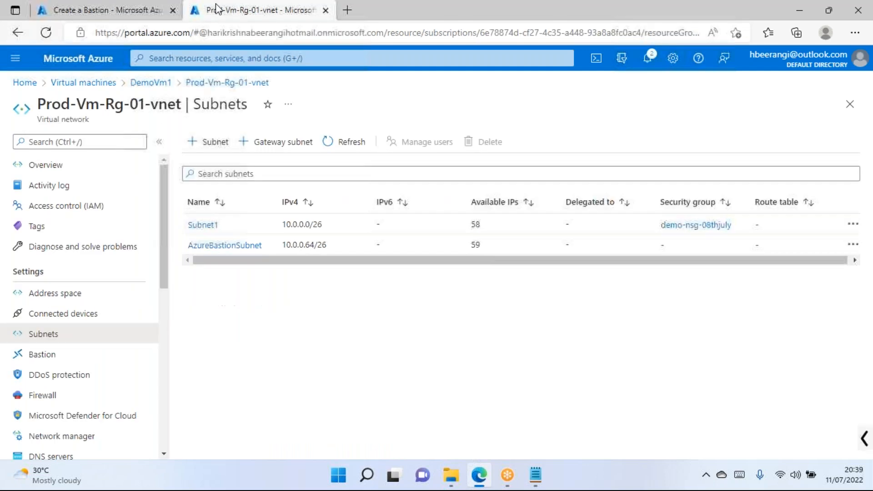
Open DemoVm1's overview in the second tab and compare it with the bastion form's Public IP address section.
left_click(154, 82)
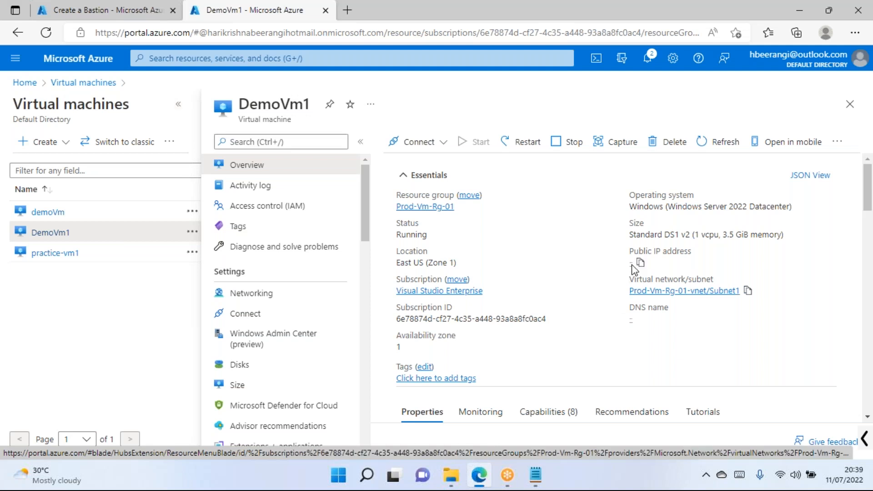
left_click(76, 14)
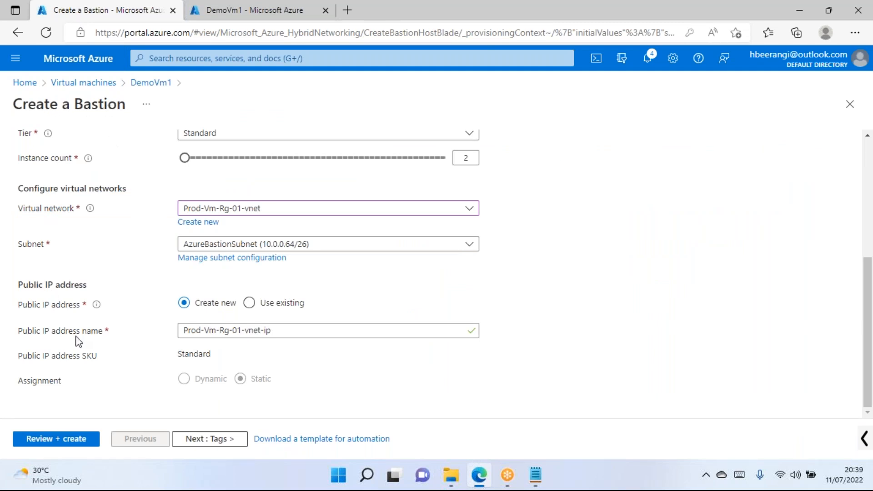
left_click_drag(22, 285, 95, 279)
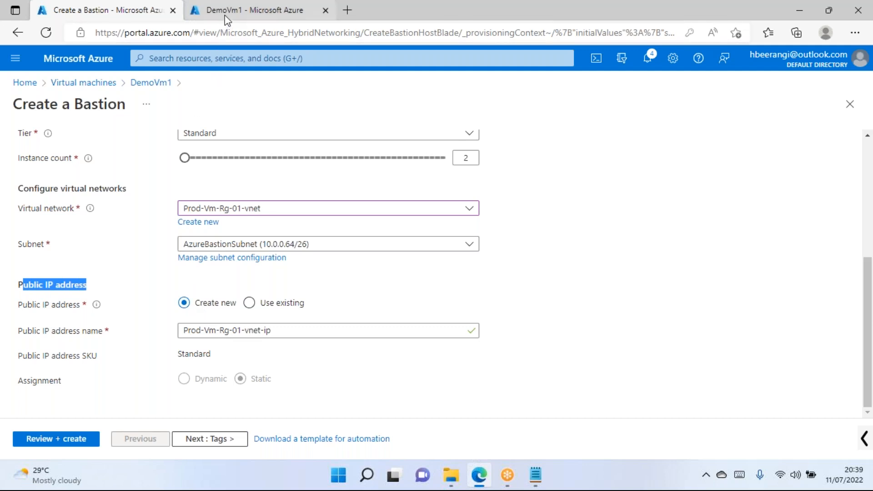
left_click(241, 10)
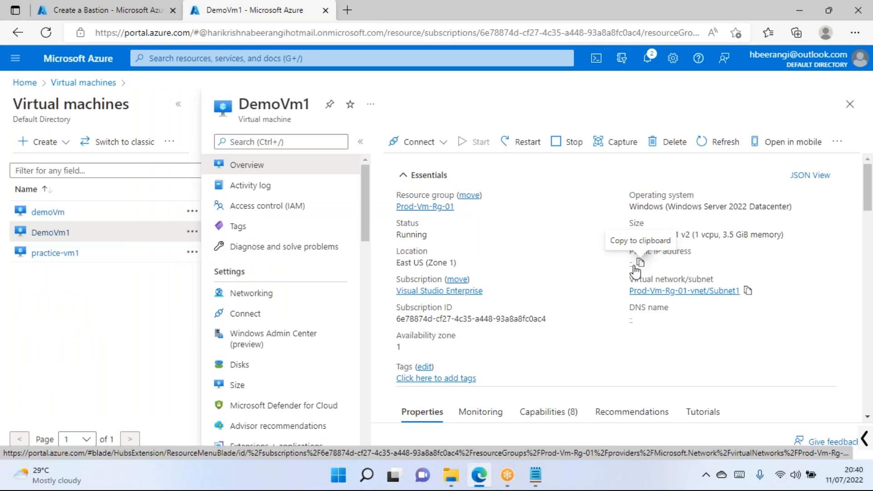
left_click(84, 12)
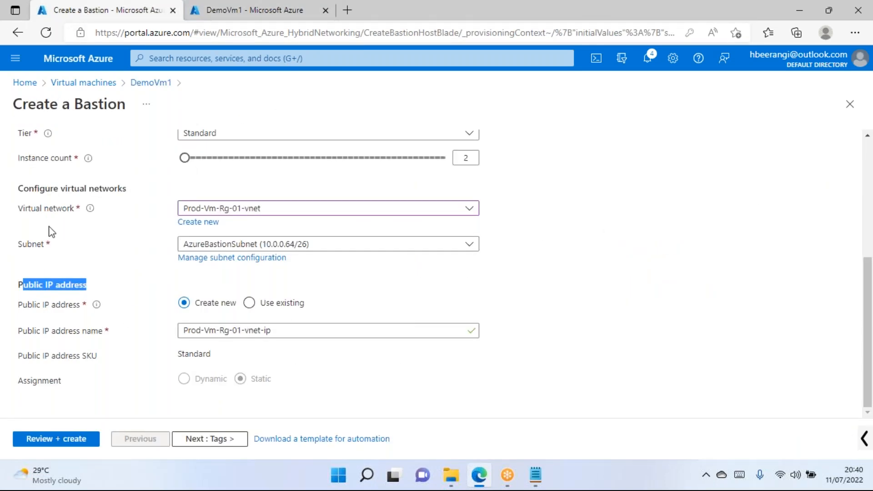
Review the Create a Bastion form's title and fields, then bring up the Notepad notes.
scroll(109, 214, "up", 1)
left_click_drag(74, 102, 129, 106)
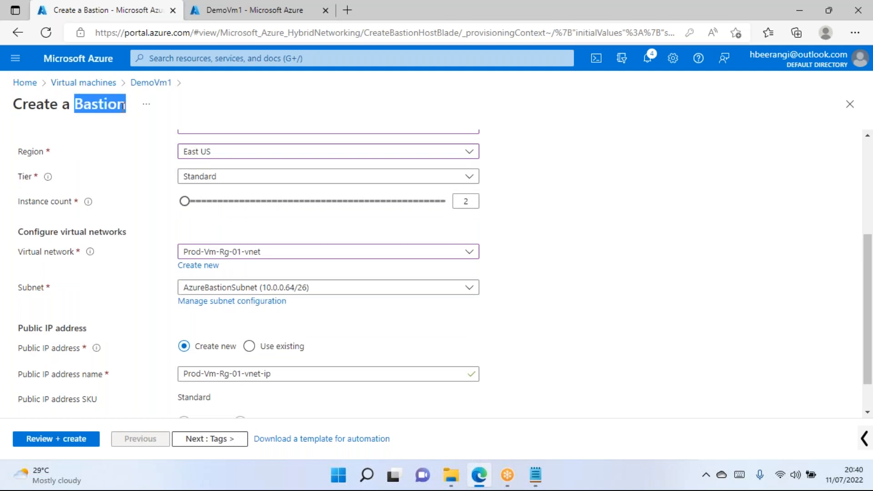
scroll(142, 159, "down", 1)
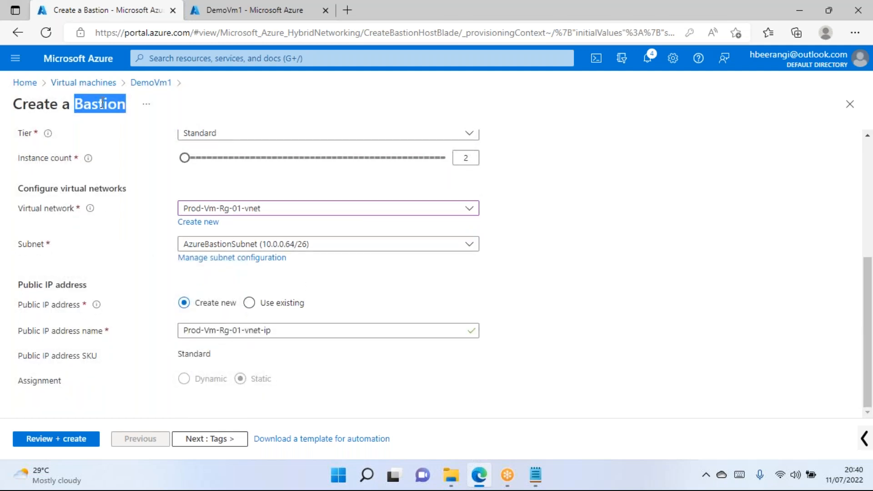
scroll(189, 168, "up", 1)
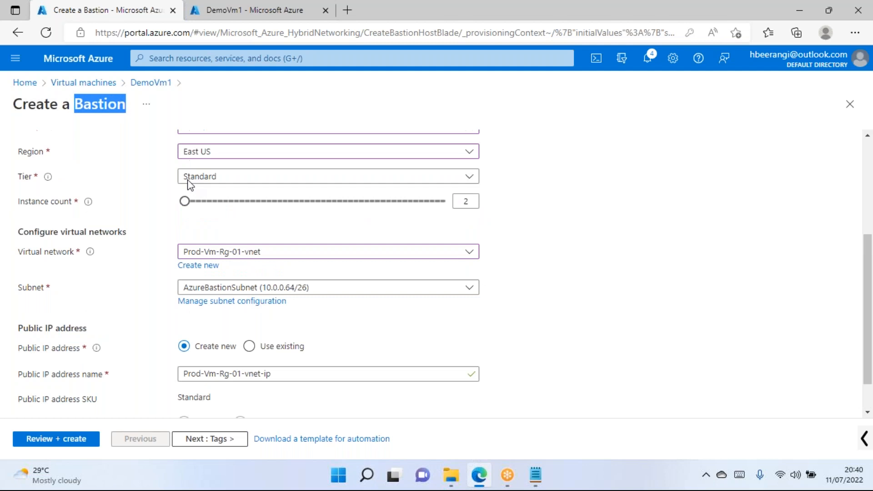
scroll(189, 182, "up", 1)
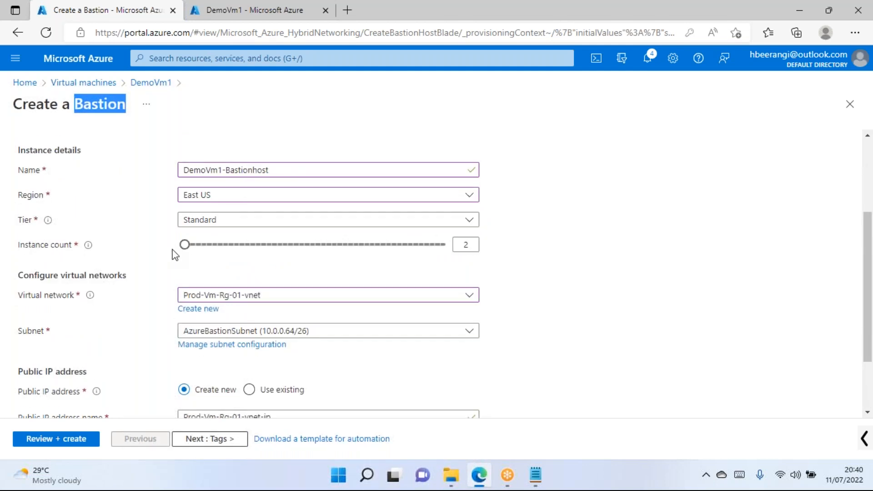
scroll(130, 245, "down", 2)
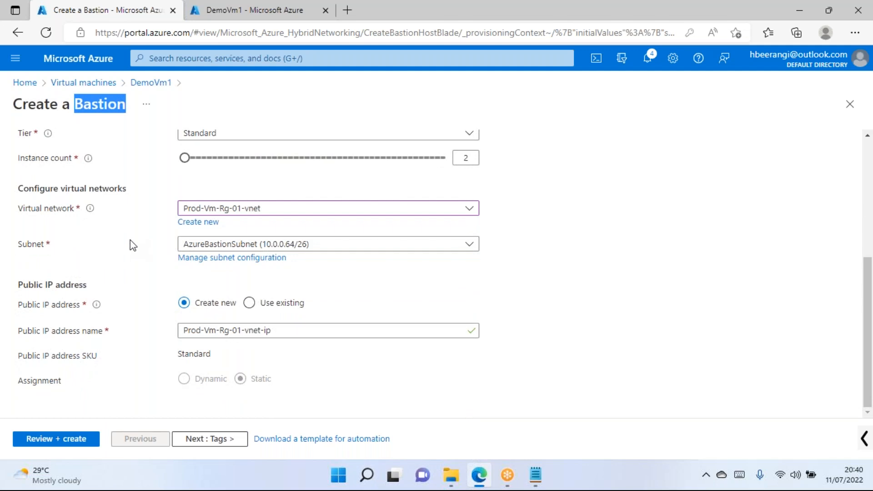
left_click(536, 475)
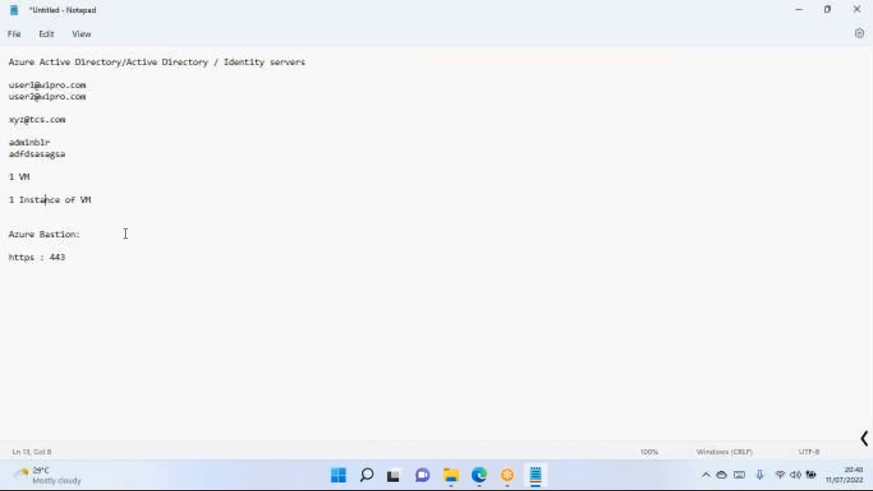
Highlight the Notepad note that Azure Bastion uses https : 443, then return to the Create a Bastion form.
left_click_drag(70, 267, 7, 257)
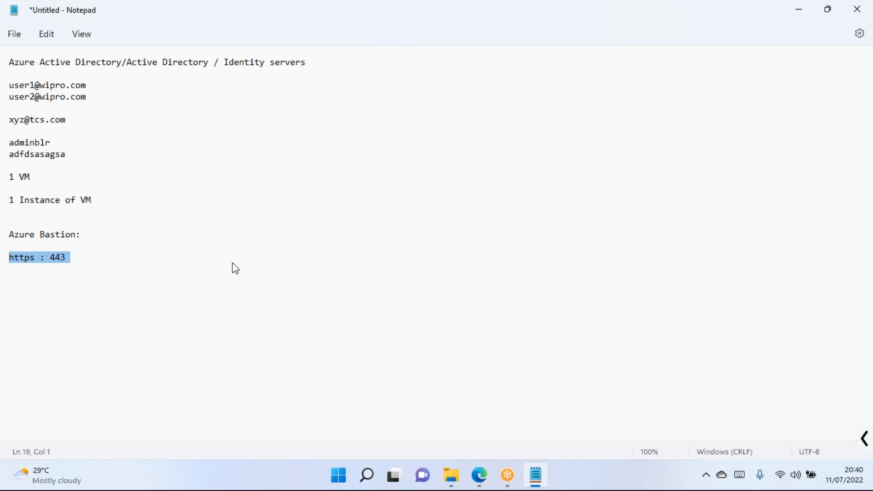
double_click(56, 264)
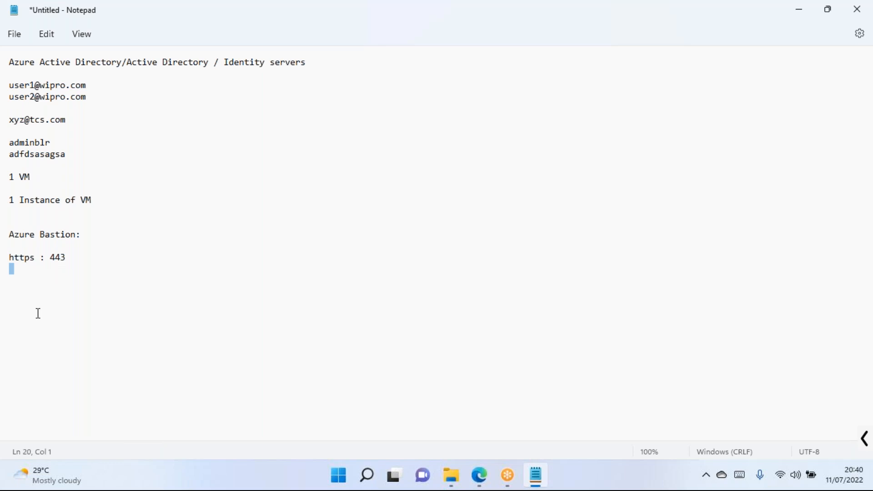
left_click(35, 257)
left_click(491, 485)
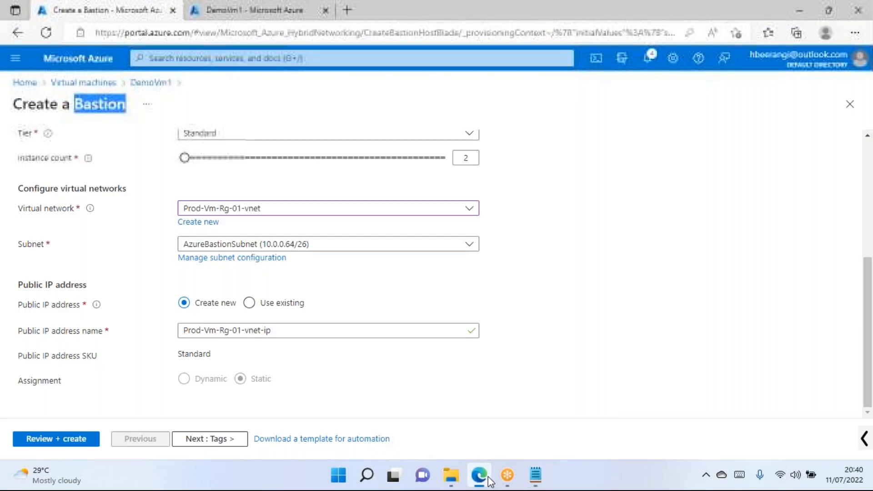
Replace the new public IP address name with bastion-public-ip.
left_click(671, 278)
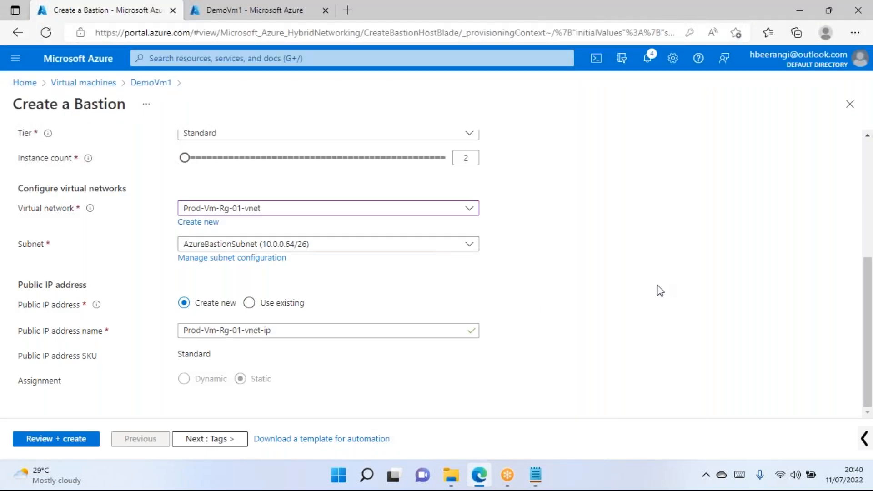
left_click(73, 331)
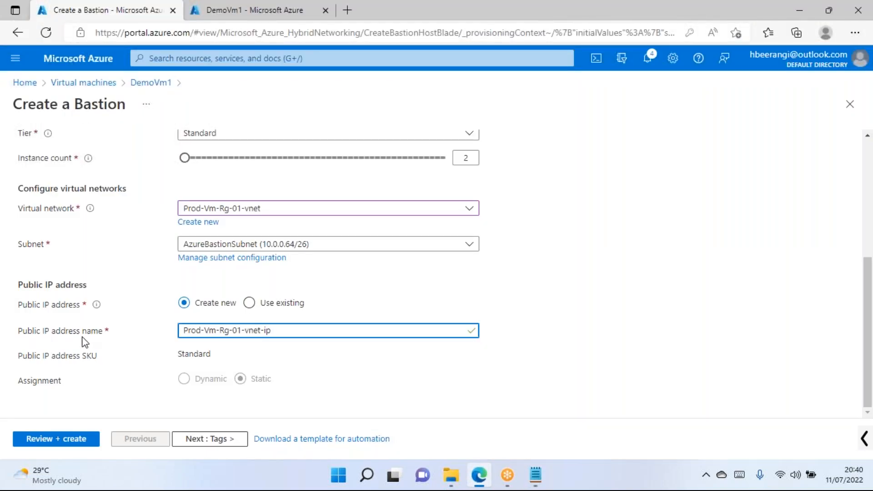
left_click(264, 330)
type("pbuli")
key("BackSpace")
key("BackSpace")
key("BackSpace")
key("BackSpace")
key("BackSpace")
key("ctrl+a")
type("bastion-public")
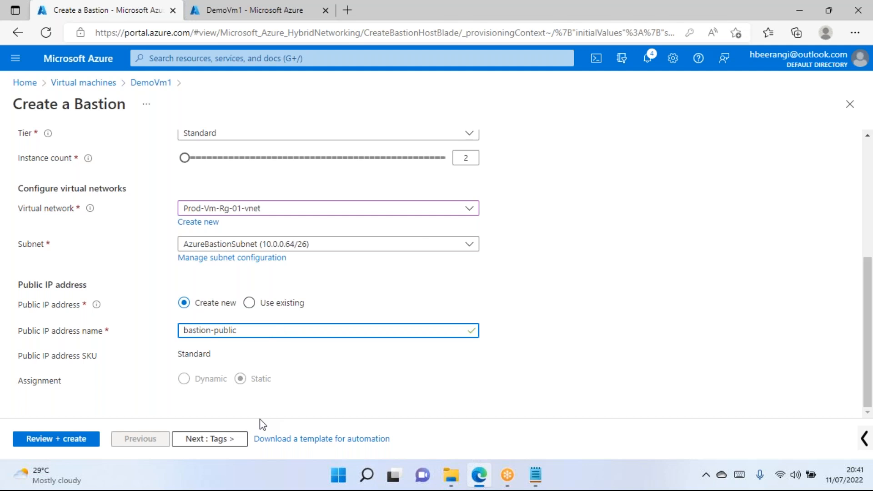
type("-ip")
left_click(549, 322)
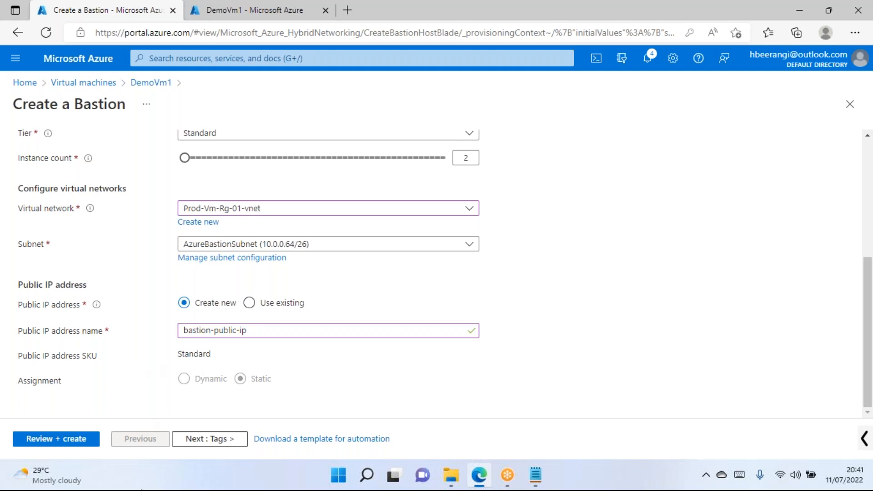
Validate the DemoVm1-Bastionhost settings and submit the deployment to Prod-Vm-Rg-01.
left_click(66, 439)
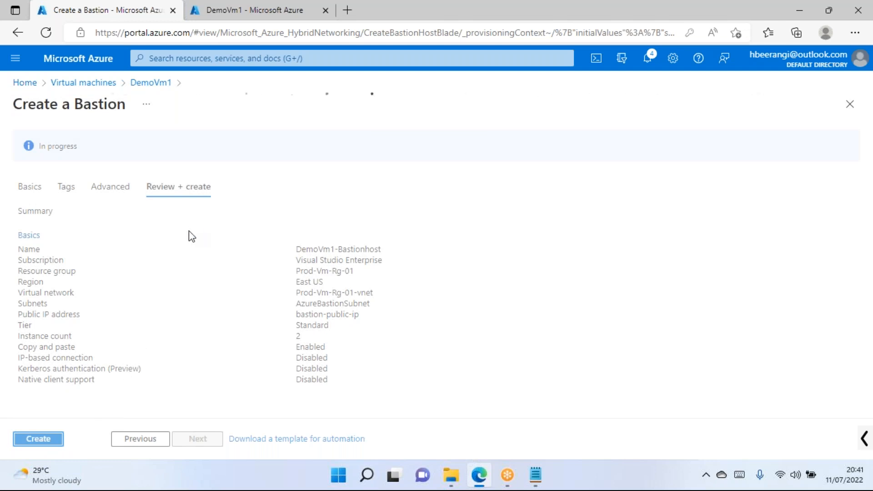
left_click(38, 439)
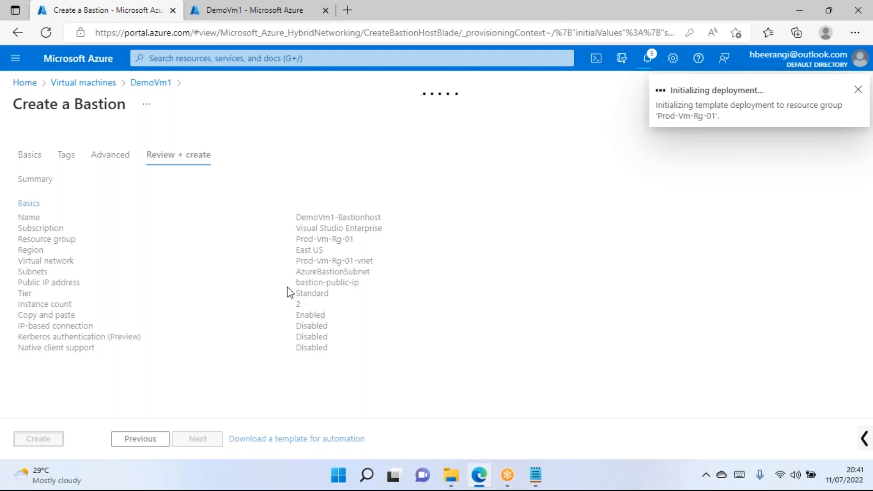
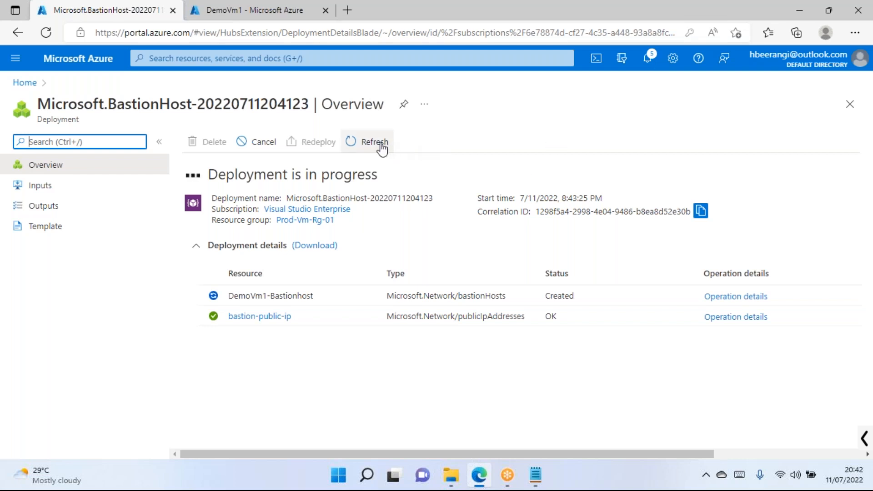
Refresh the Bastion deployment status, check notifications, and return to the portal Home page.
left_click(382, 147)
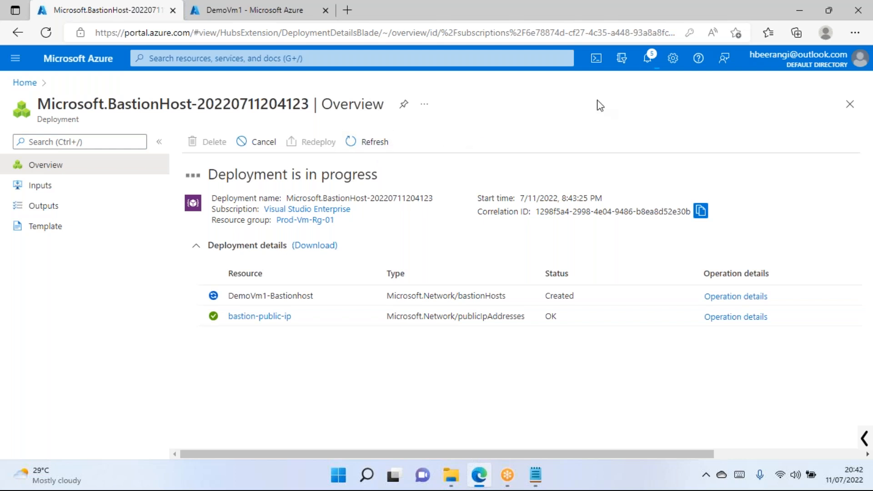
left_click(653, 61)
left_click(283, 117)
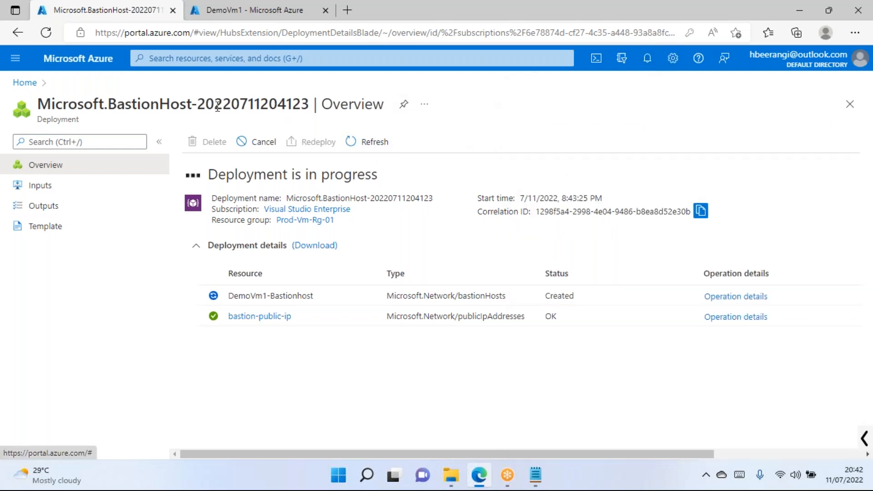
left_click(32, 86)
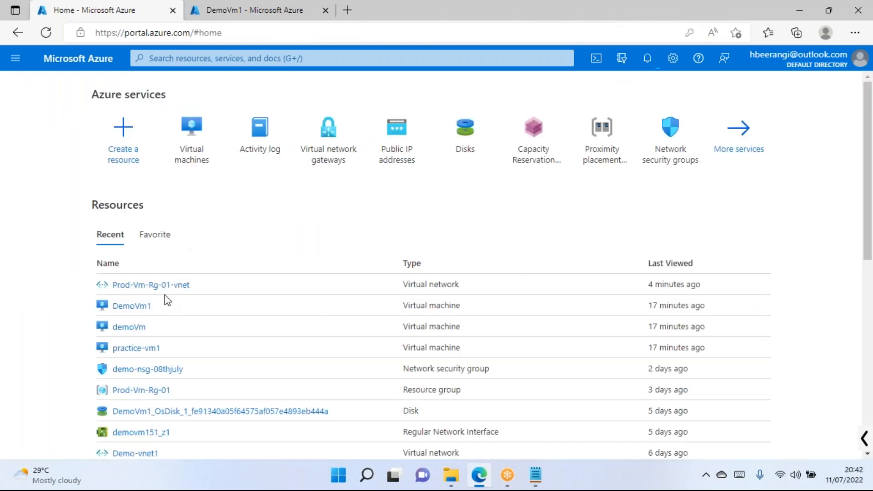
Open DemoVm1 from Recent resources, go to its Bastion page, and highlight the Updating message.
left_click(142, 308)
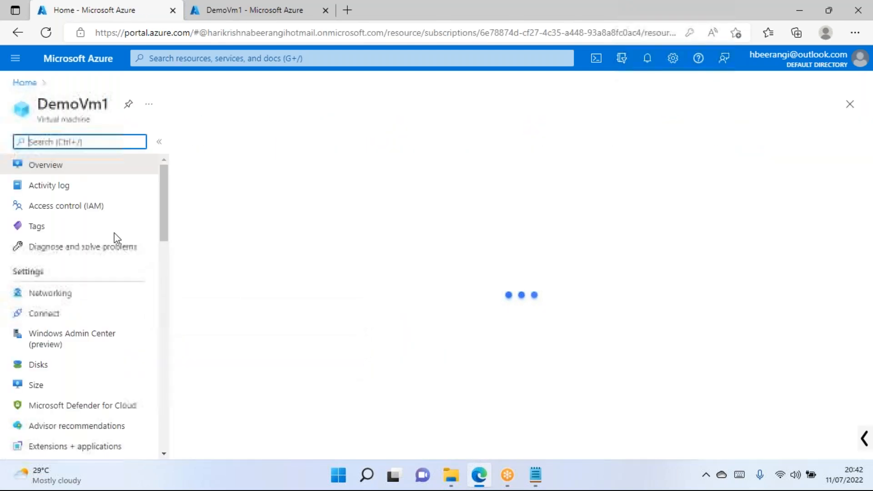
scroll(115, 253, "down", 3)
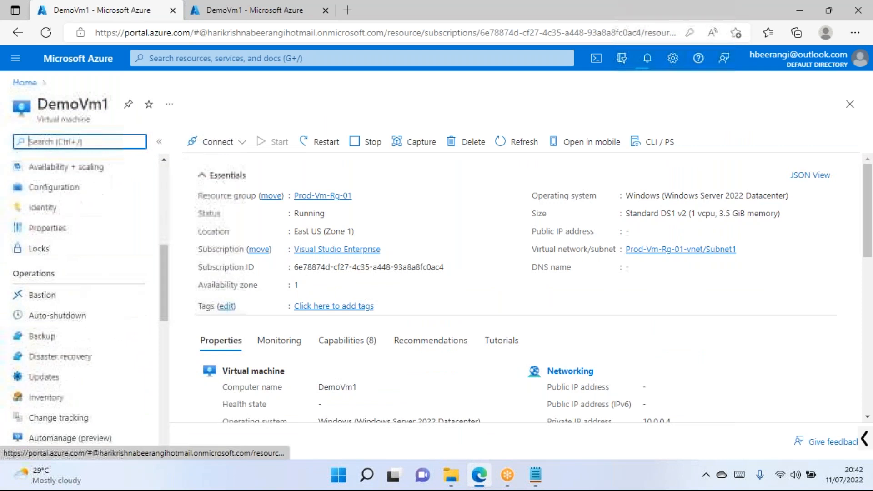
left_click(62, 297)
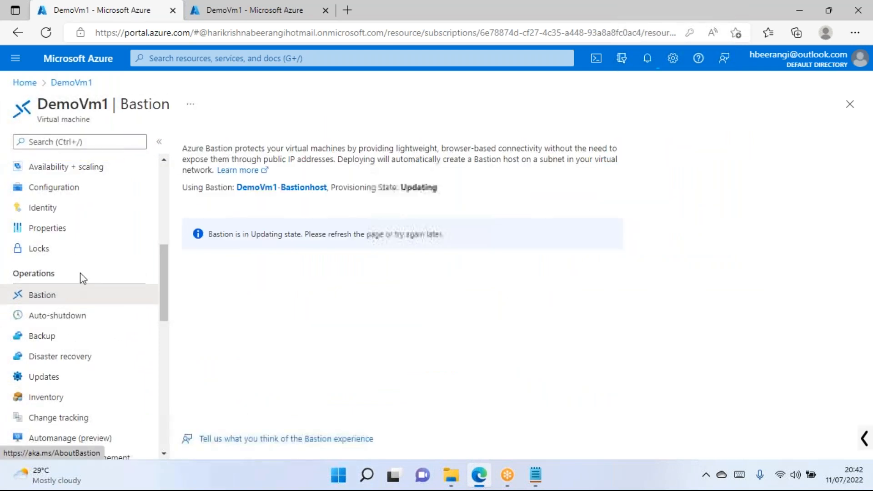
left_click_drag(209, 234, 341, 235)
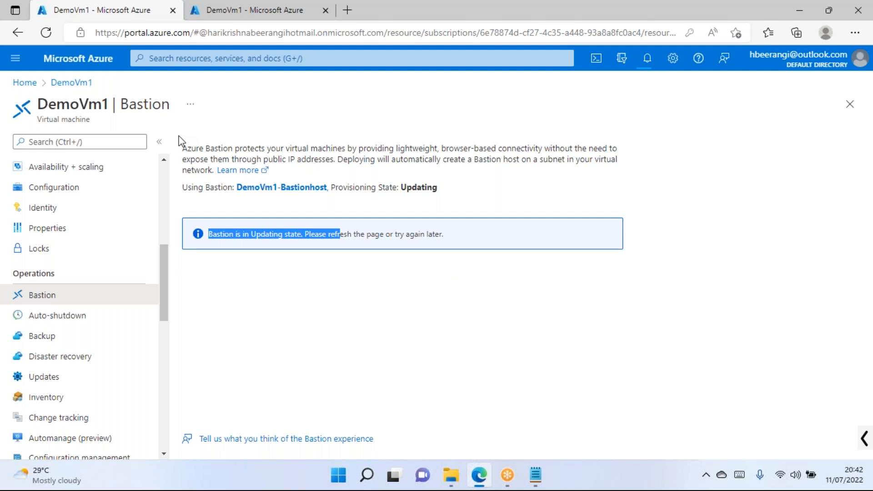
In the other DemoVm1 tab, view the Updates page with its guest and host OS options.
left_click(221, 10)
scroll(245, 249, "down", 3)
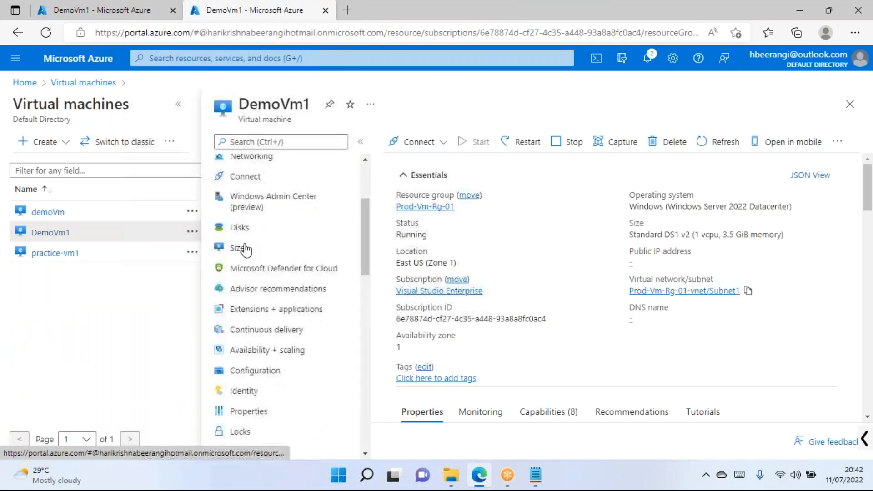
scroll(246, 249, "down", 4)
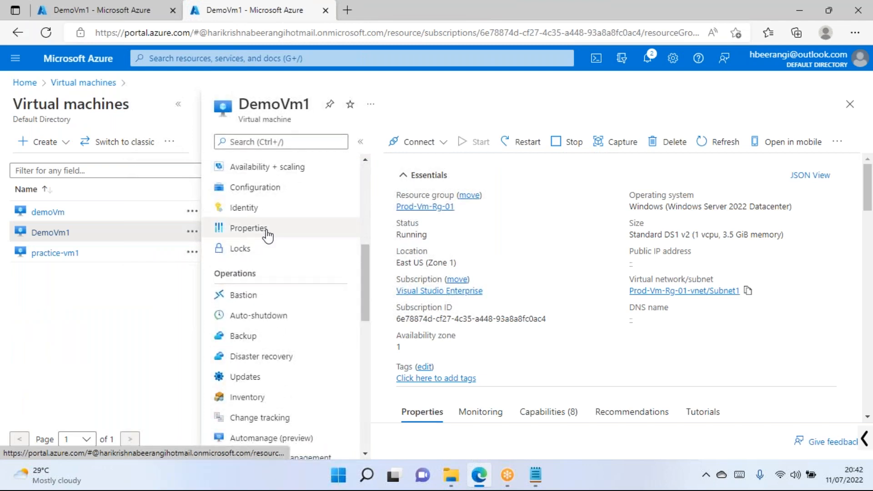
scroll(268, 227, "down", 4)
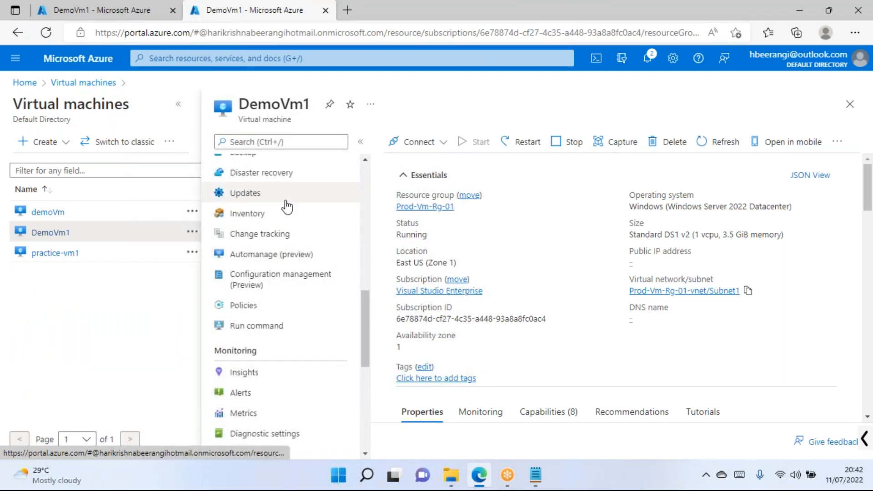
left_click(287, 207)
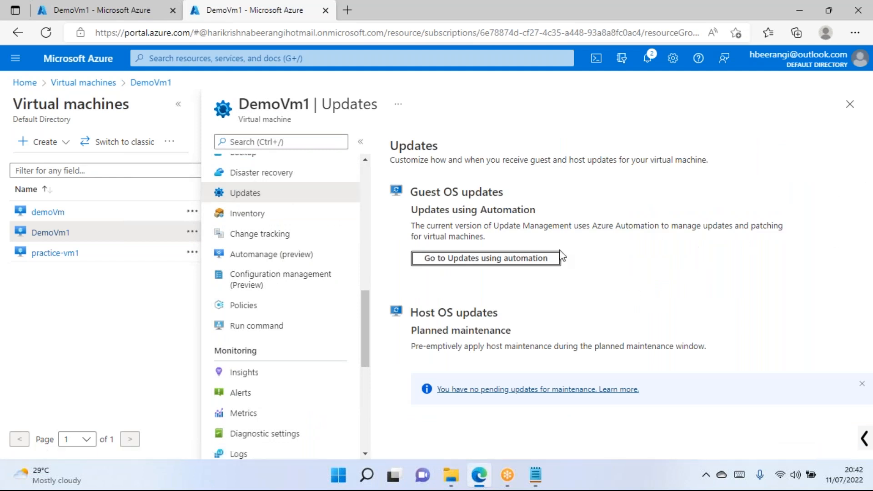
scroll(272, 256, "up", 2)
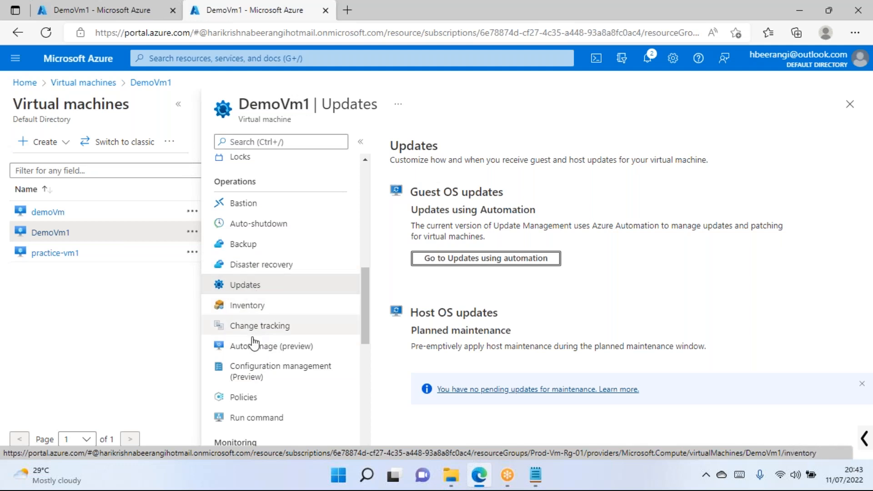
scroll(275, 313, "down", 4)
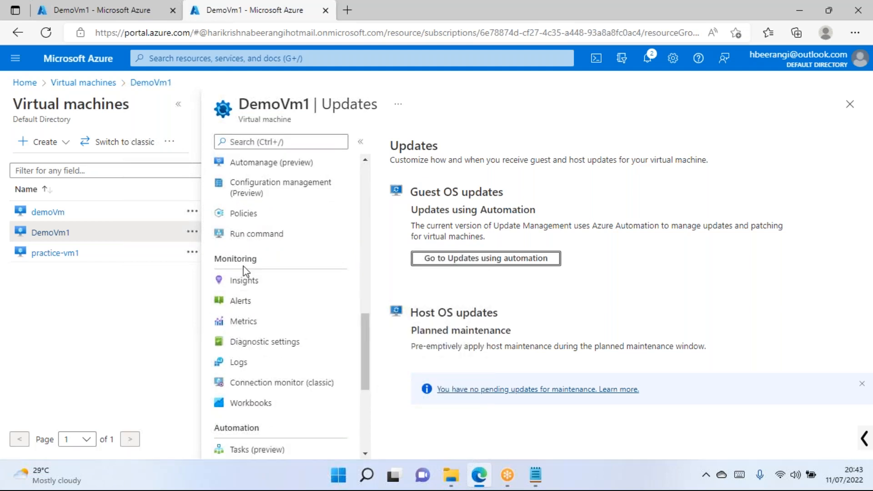
Open DemoVm1's Run command list and select the IPConfig script.
left_click(263, 238)
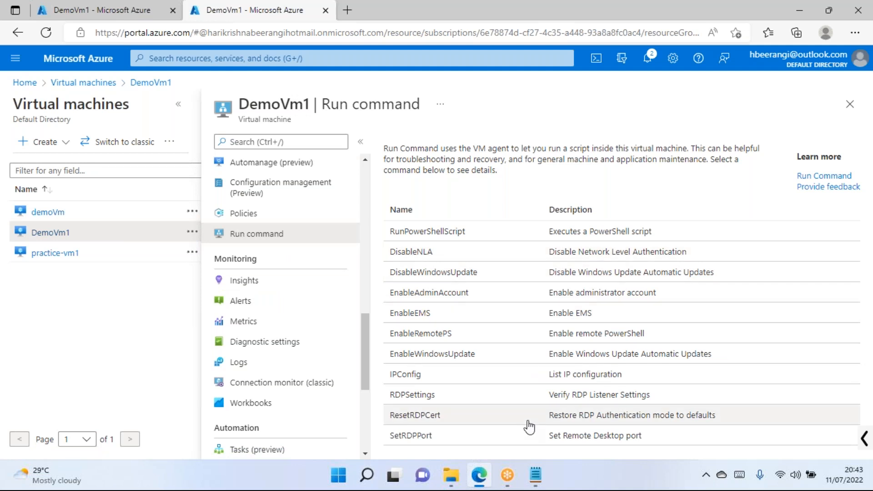
left_click(431, 377)
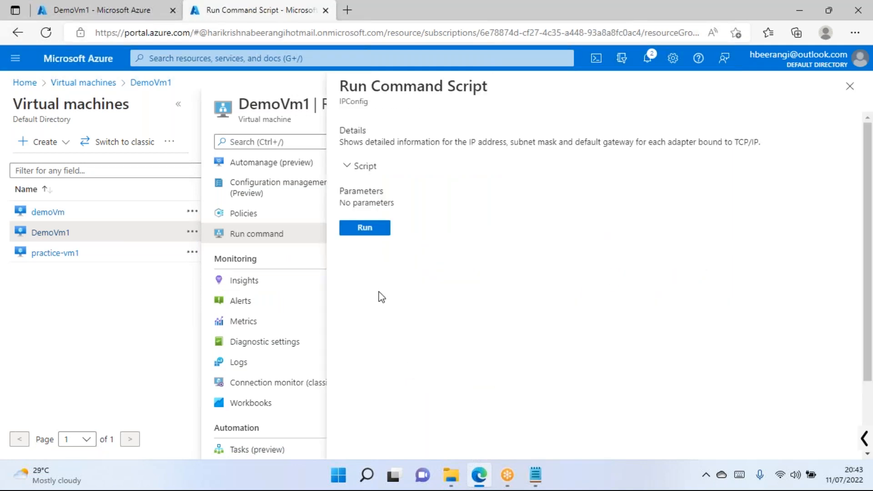
Expand the IPConfig script contents and run it on DemoVm1.
left_click(353, 167)
scroll(427, 222, "down", 2)
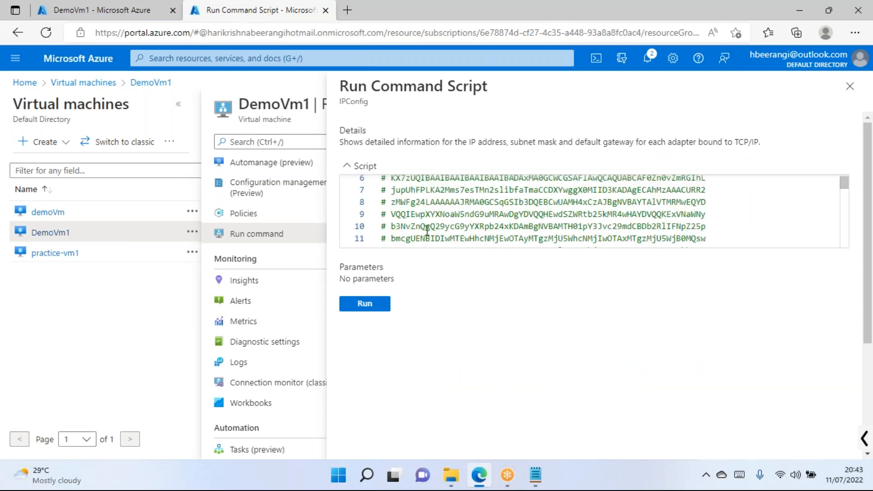
left_click(375, 306)
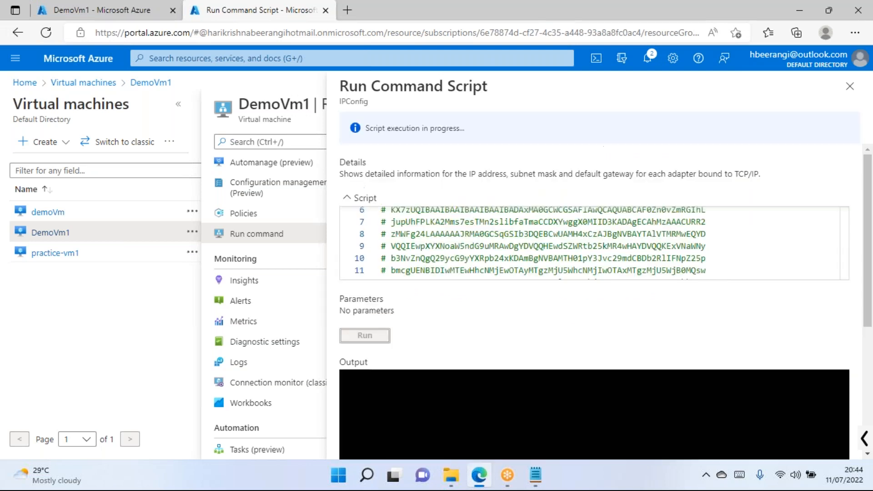
Follow the run, pointing out the ipconfig /all command line and the execution-in-progress message.
scroll(489, 328, "down", 3)
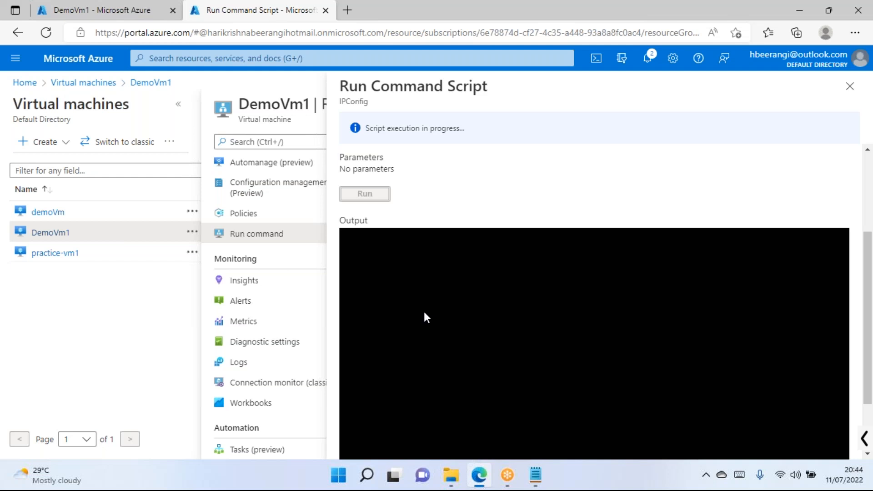
scroll(426, 312, "up", 2)
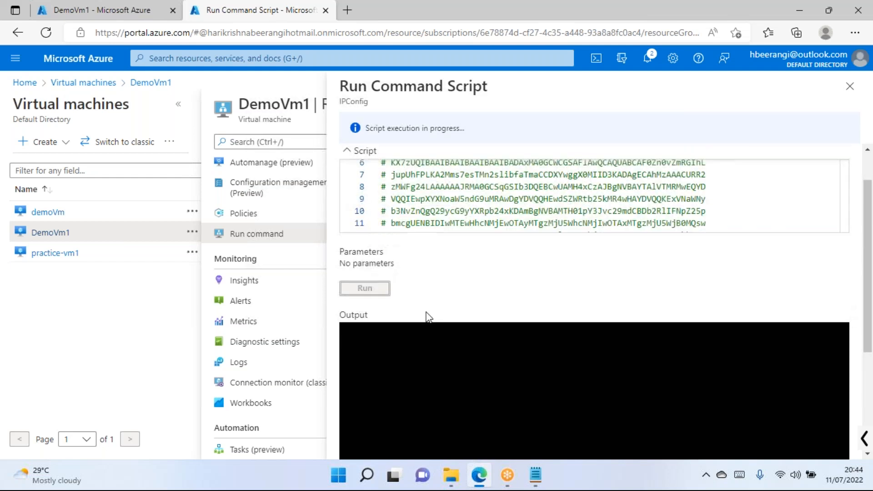
scroll(425, 312, "down", 3)
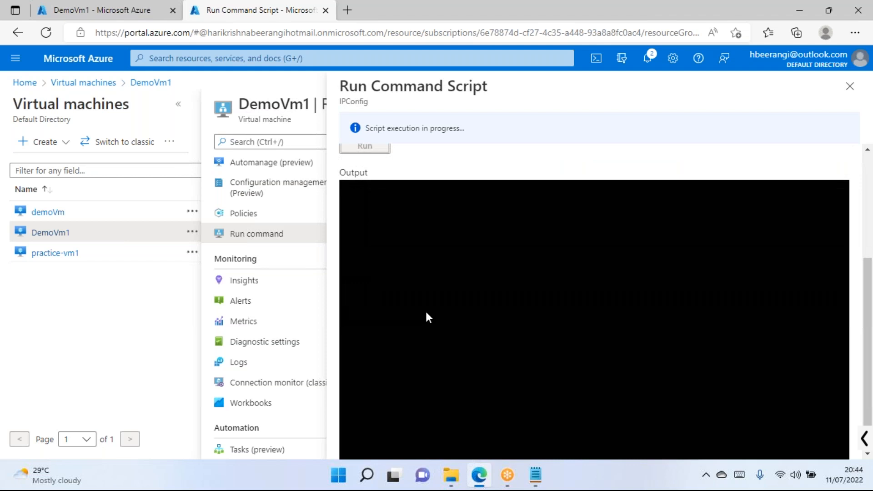
scroll(479, 367, "up", 4)
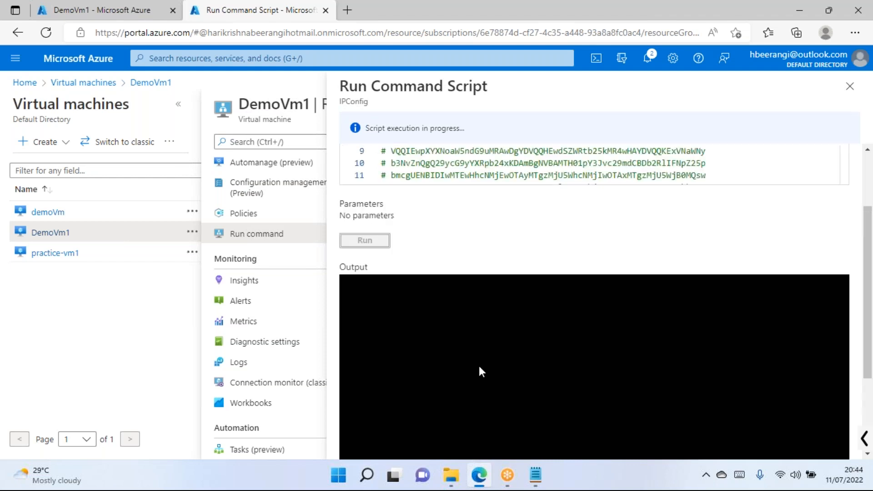
scroll(471, 258, "up", 2)
left_click(465, 214)
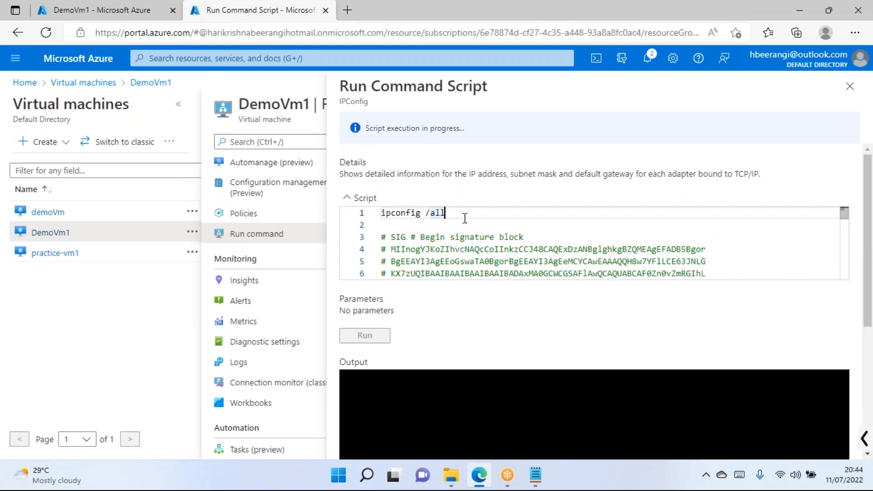
scroll(465, 218, "down", 3)
scroll(397, 410, "down", 4)
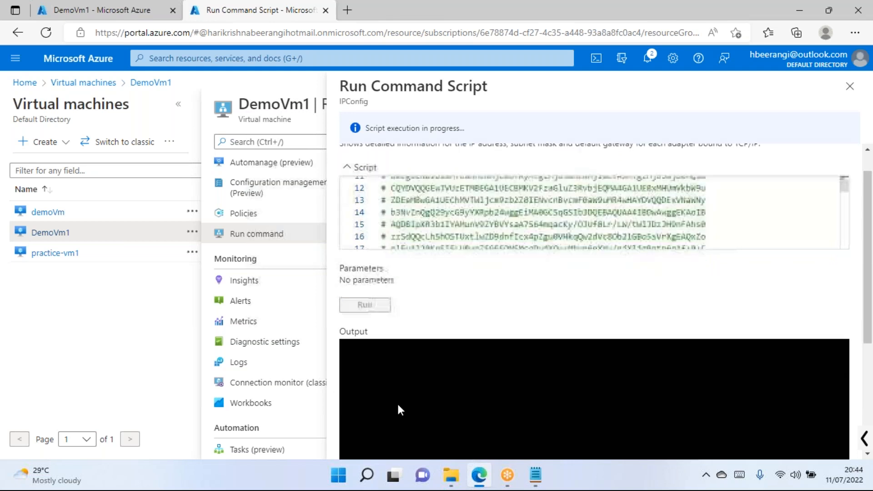
scroll(437, 327, "down", 2)
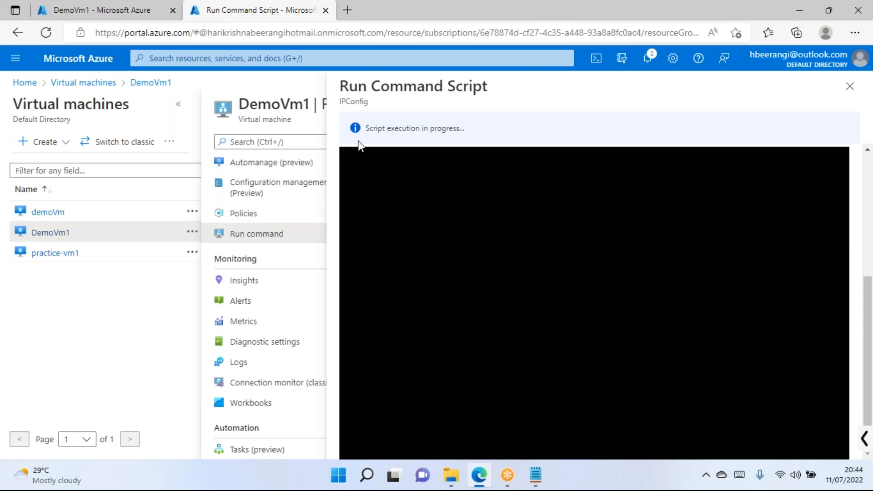
left_click(368, 128)
left_click_drag(369, 128, 460, 128)
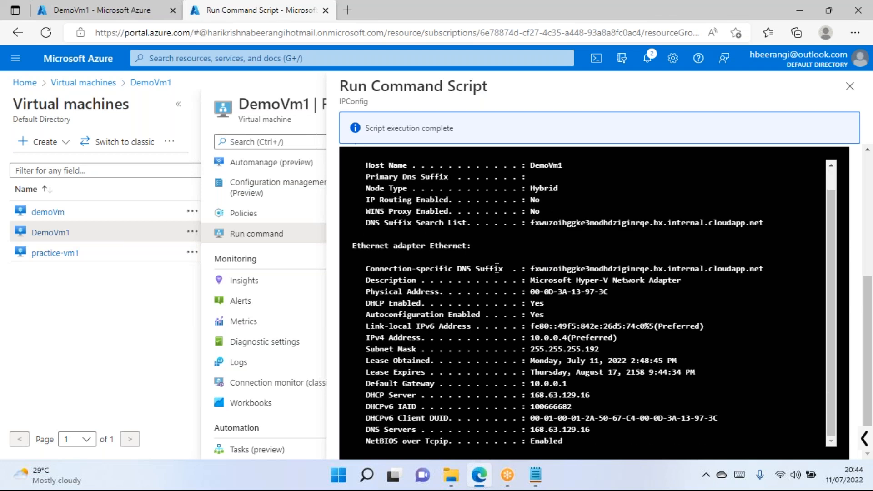
Review the IPConfig output, highlight IPv4 address 10.0.0.4, and close the script pane.
scroll(491, 268, "up", 1)
scroll(263, 225, "up", 8)
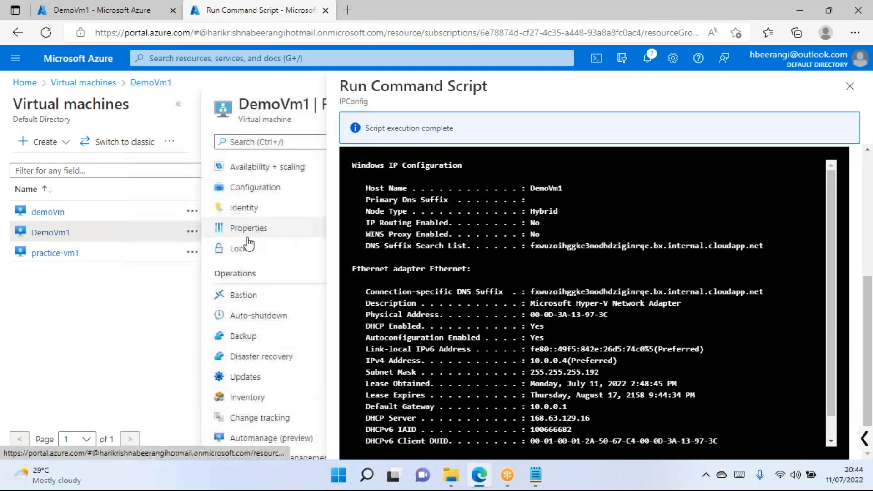
scroll(254, 204, "up", 4)
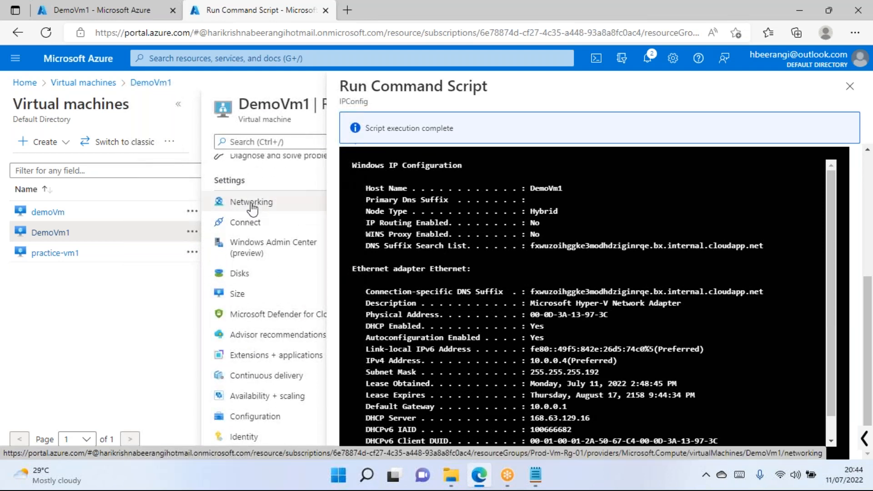
scroll(264, 227, "down", 5)
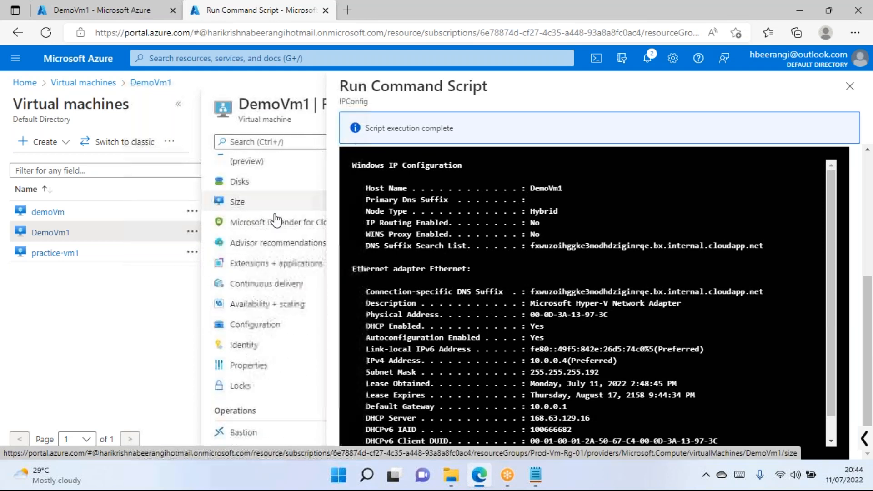
scroll(246, 323, "down", 7)
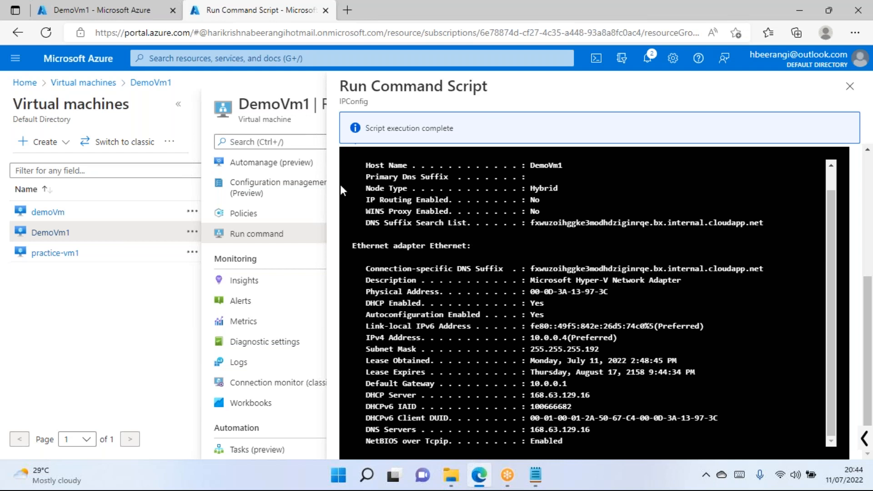
scroll(591, 272, "up", 3)
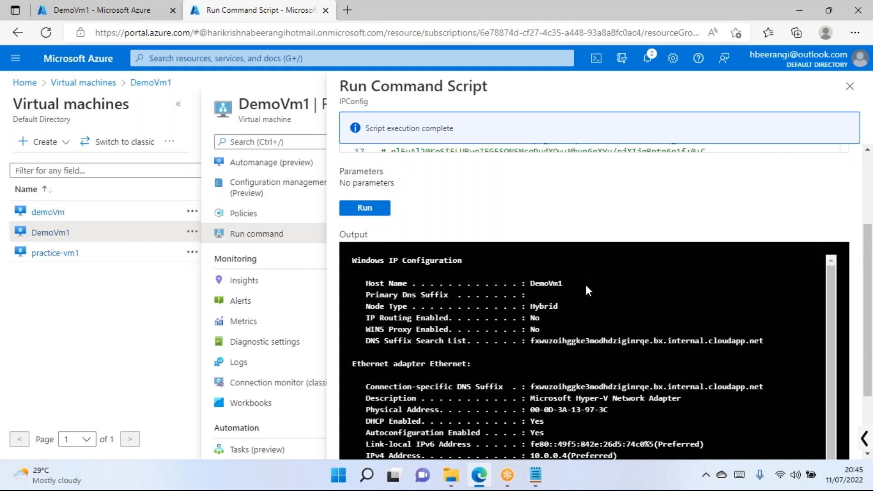
scroll(587, 279, "down", 5)
left_click_drag(617, 337, 536, 337)
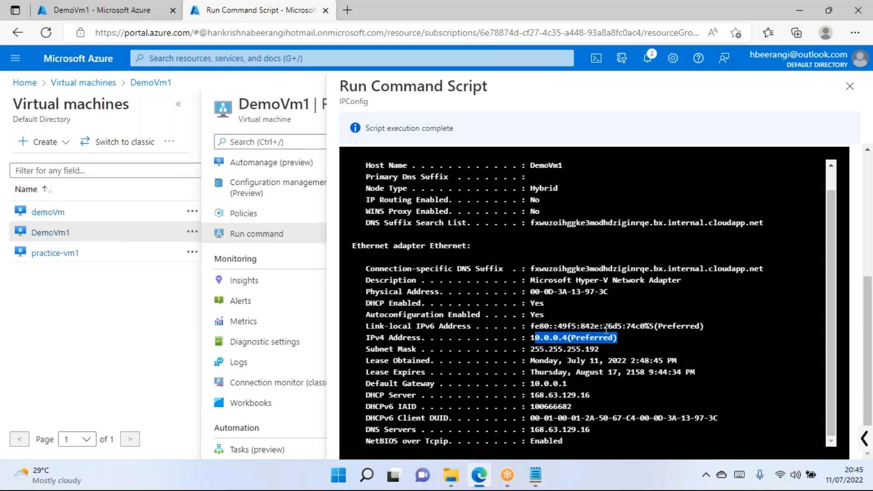
scroll(606, 328, "up", 8)
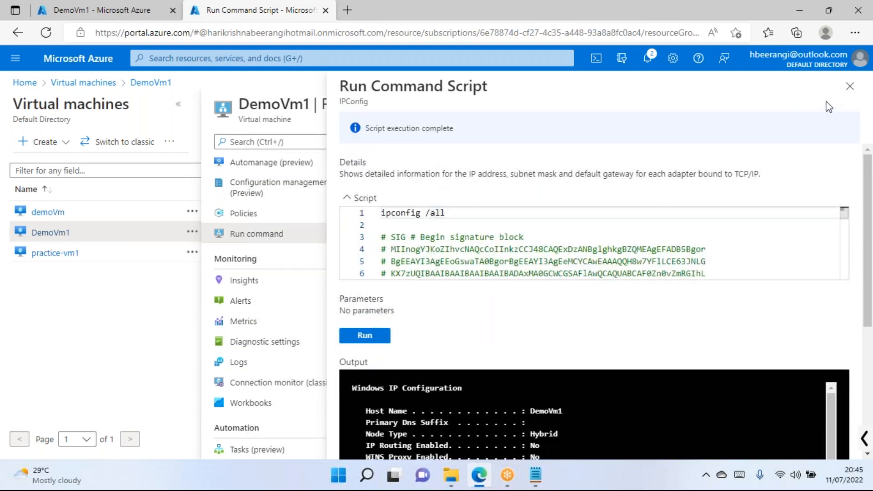
left_click(849, 86)
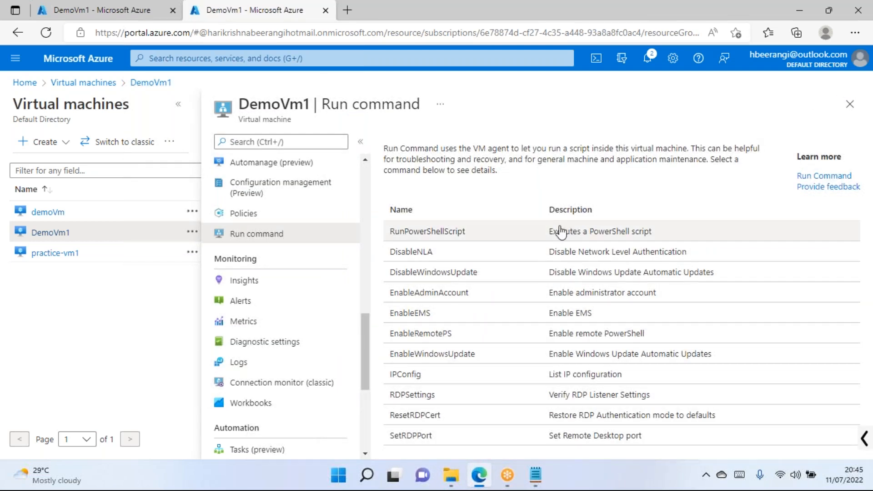
Open RunPowerShellScript for DemoVm1, then close it without running anything.
left_click(522, 238)
left_click(405, 144)
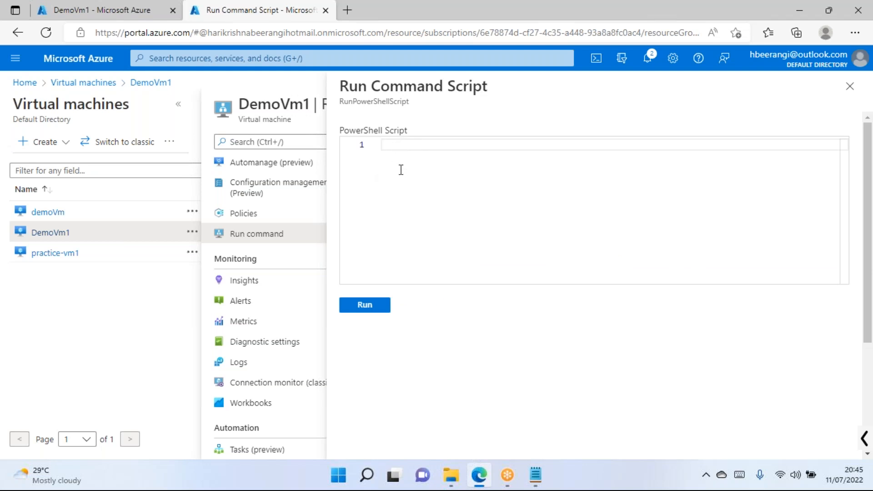
left_click_drag(239, 104, 313, 104)
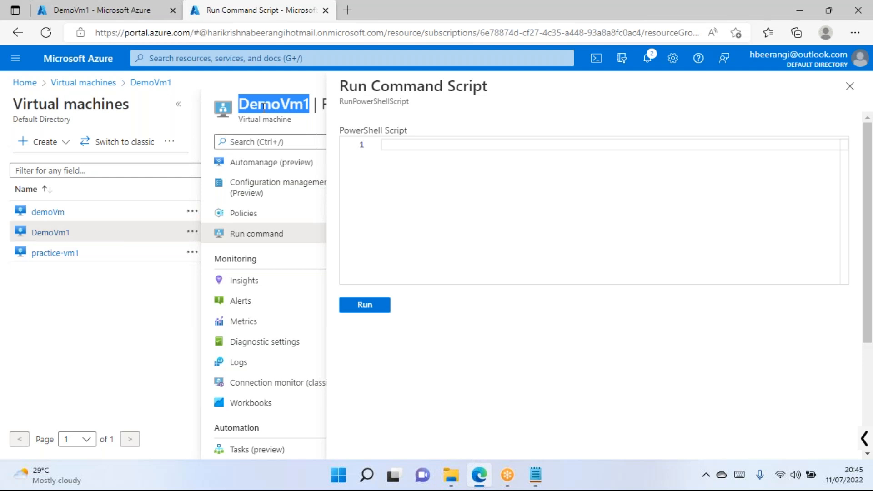
left_click(406, 151)
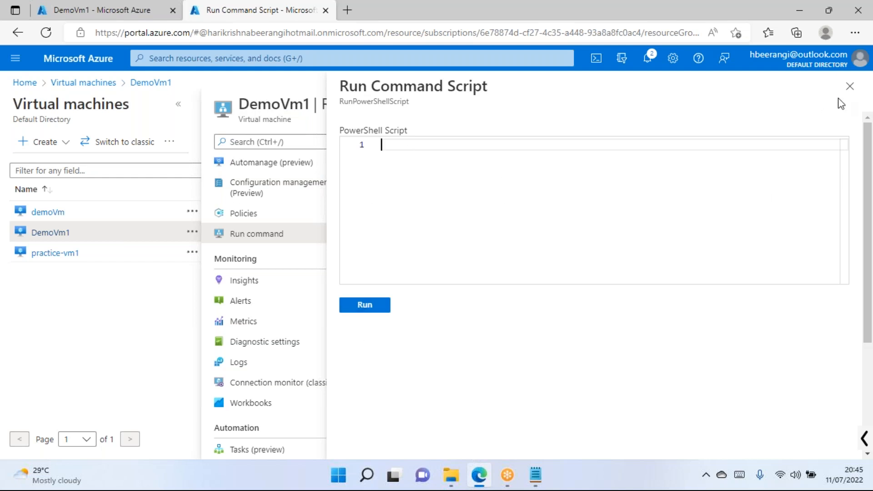
left_click(849, 87)
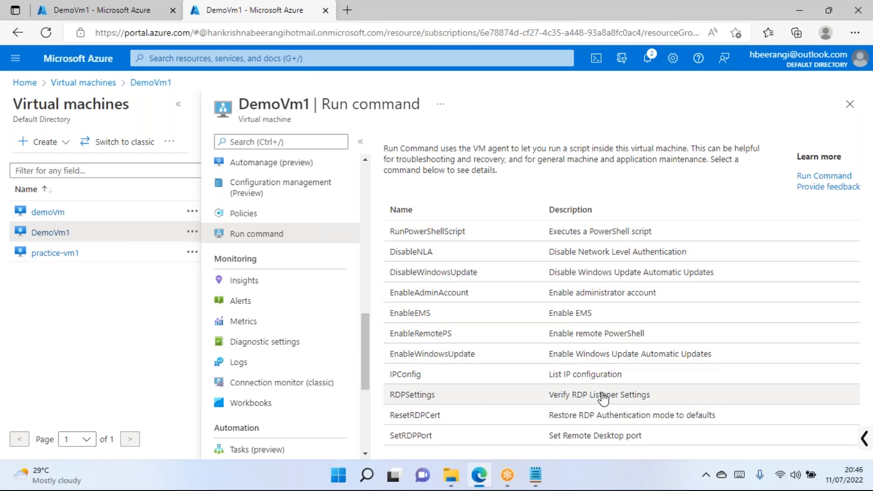
Bring up the Downloads File Explorer window, select This PC, and open its Properties.
scroll(249, 189, "up", 7)
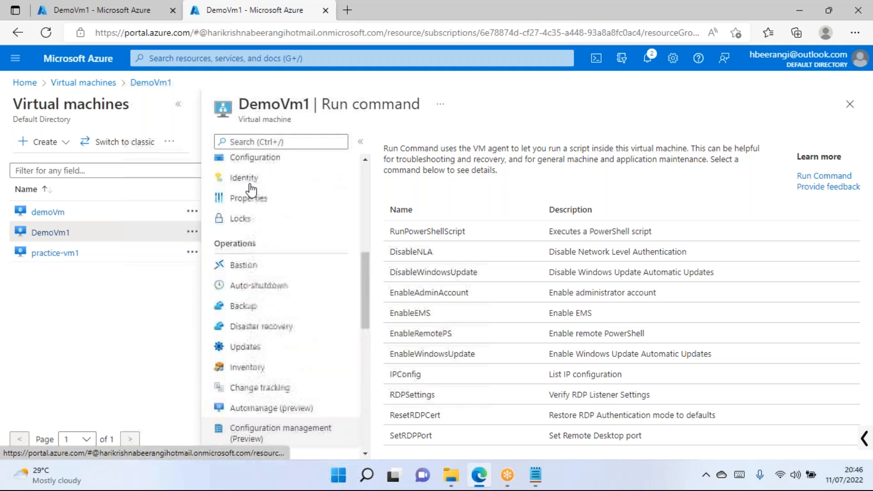
right_click(586, 485)
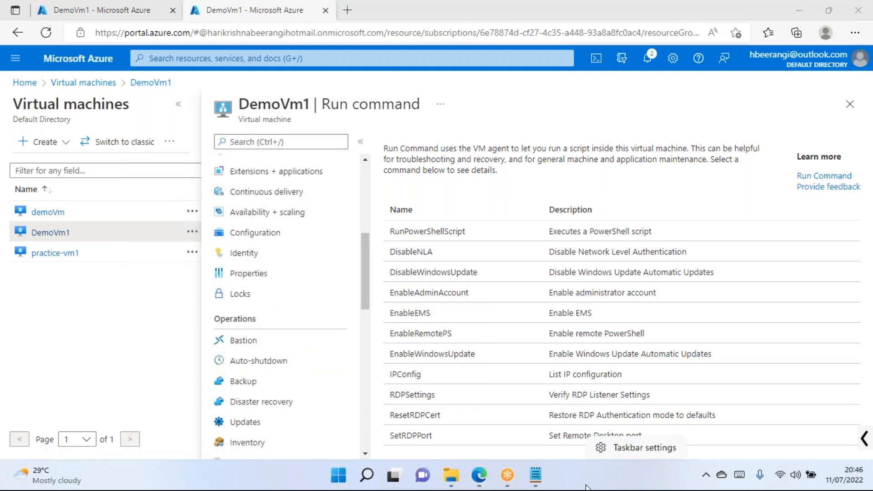
left_click(605, 485)
mouse_move(451, 475)
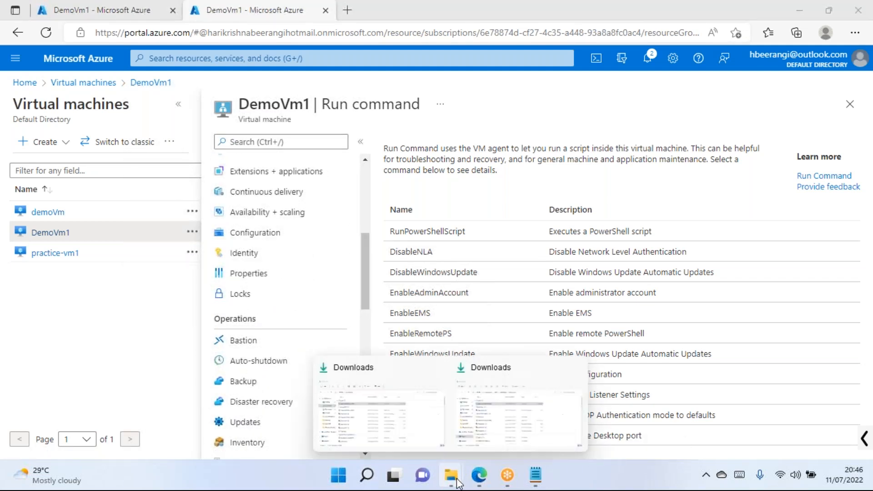
left_click(412, 434)
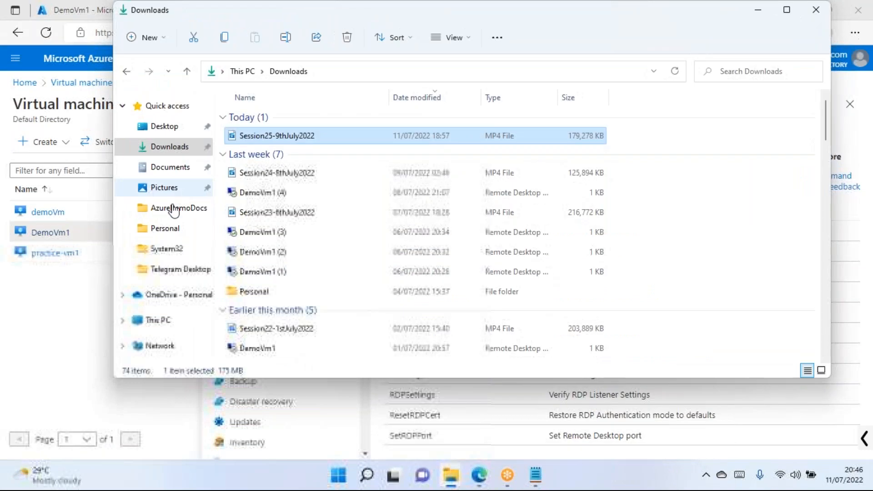
left_click(157, 324)
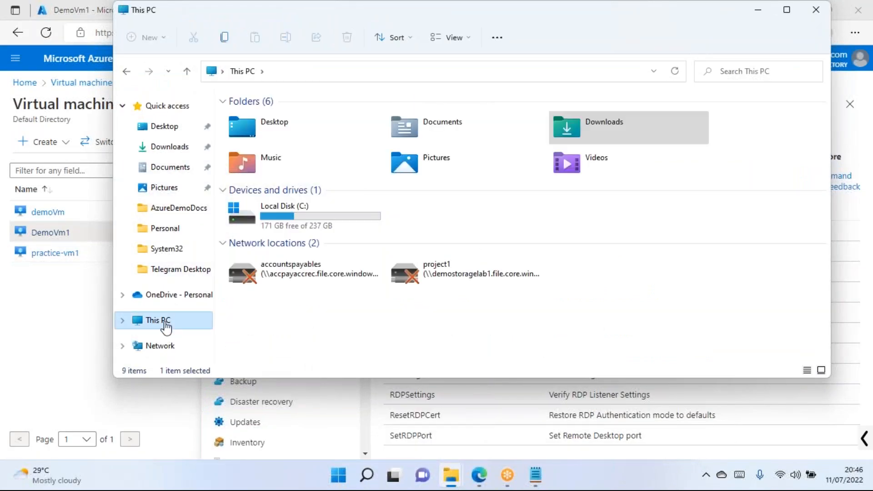
right_click(167, 323)
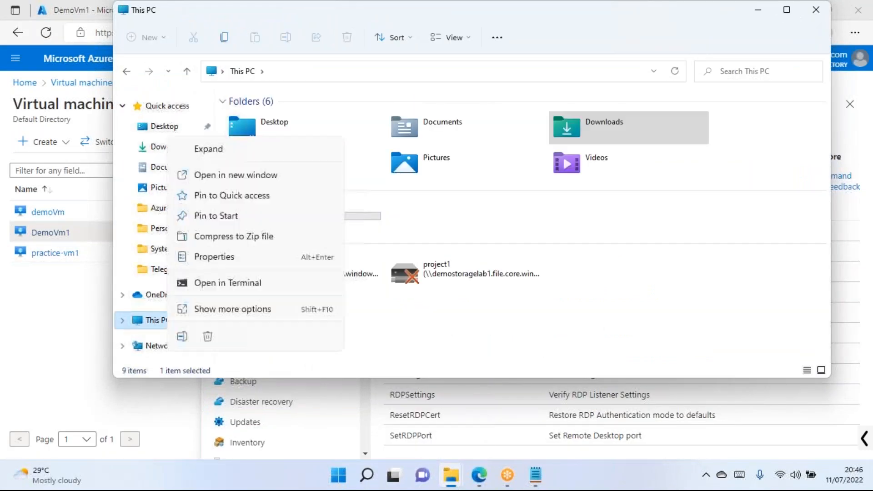
left_click(226, 257)
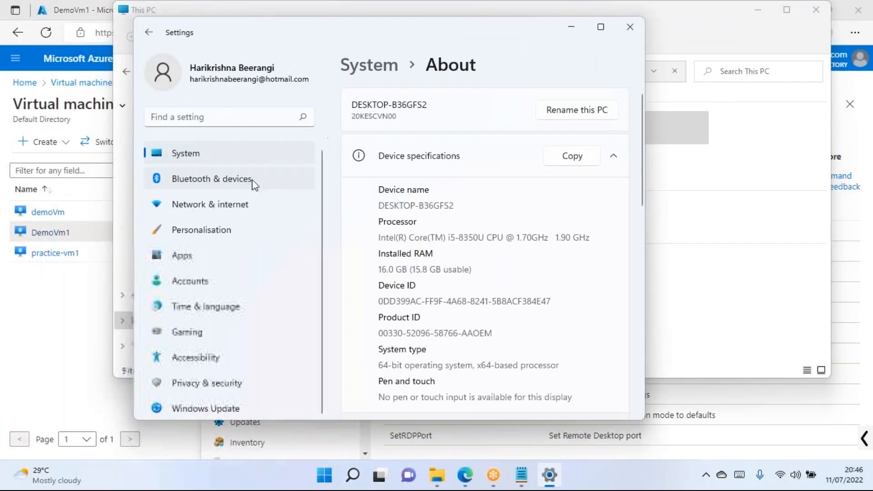
Open Remote desktop under Related settings, find it still Off, then close Settings and File Explorer.
scroll(504, 184, "down", 5)
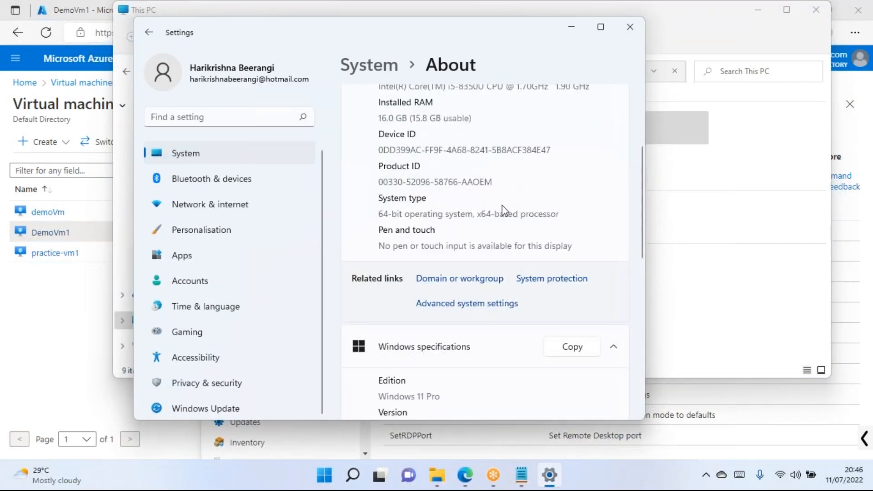
scroll(453, 250, "down", 8)
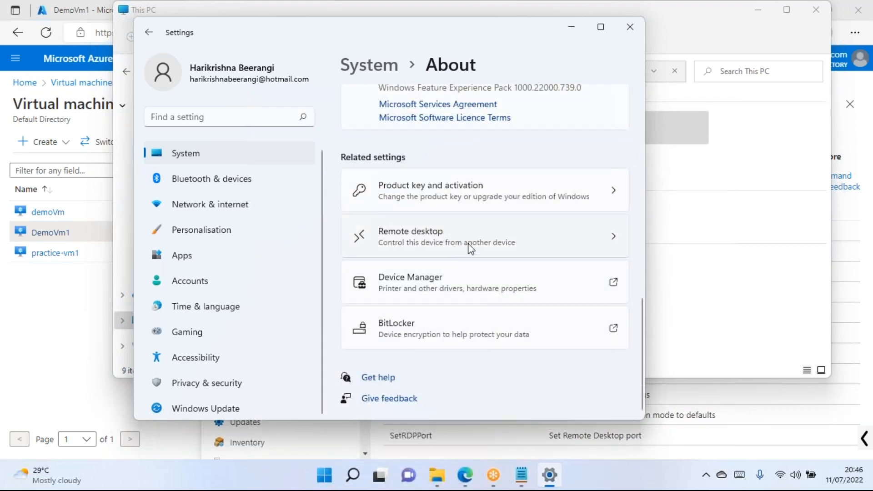
left_click(500, 249)
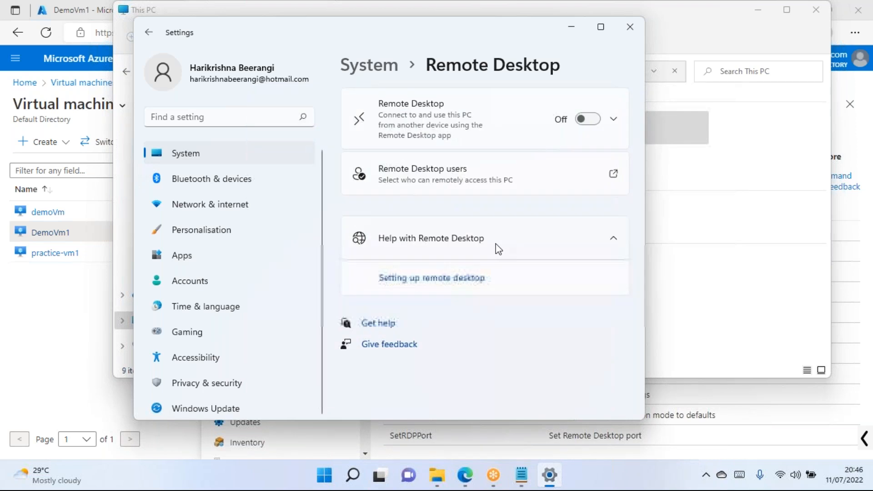
left_click(588, 119)
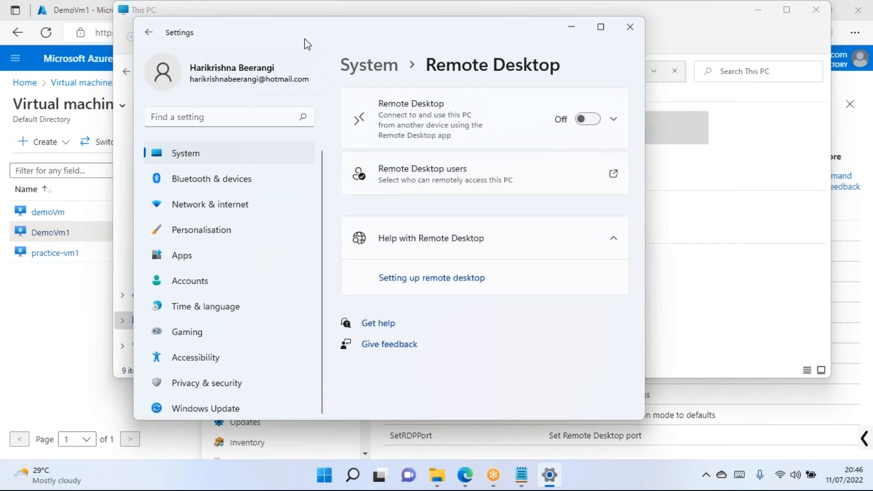
left_click_drag(319, 39, 325, 66)
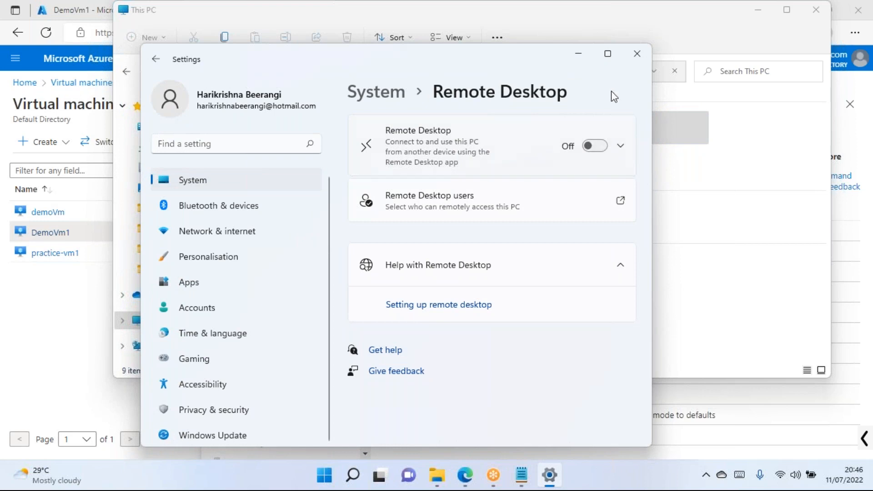
left_click(636, 55)
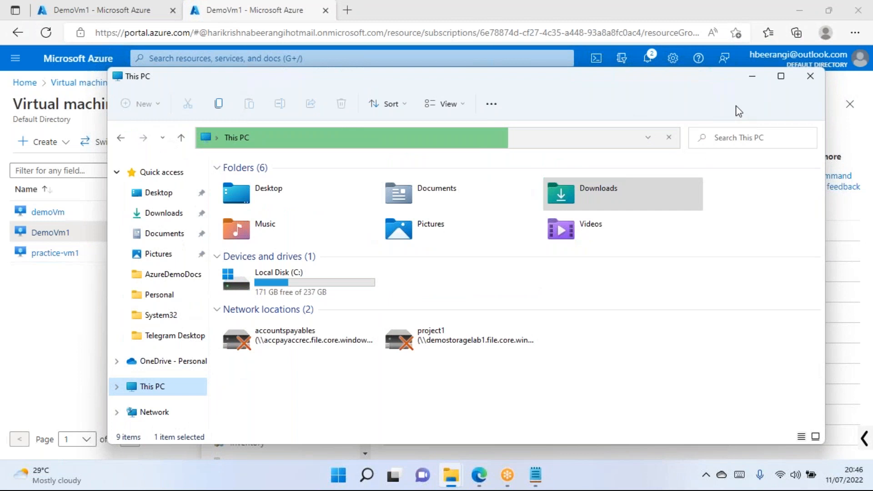
left_click(812, 77)
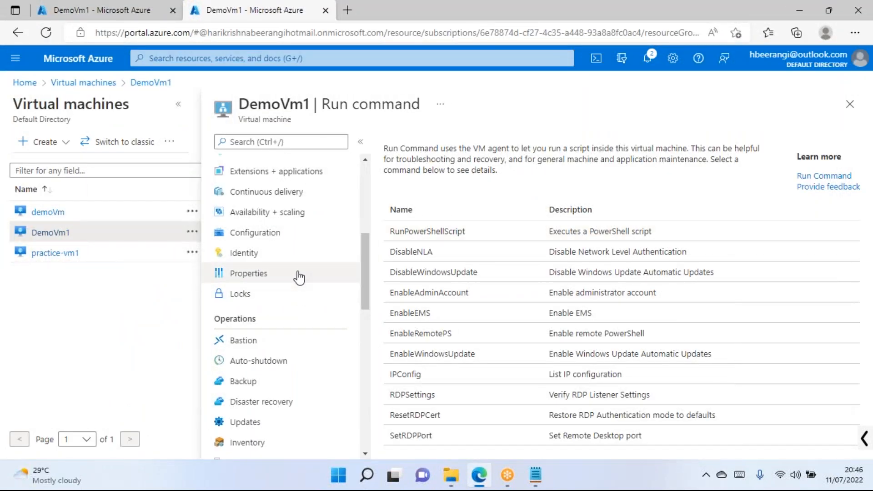
Scroll DemoVm1's resource menu to Operations and open its Bastion page.
scroll(298, 274, "up", 4)
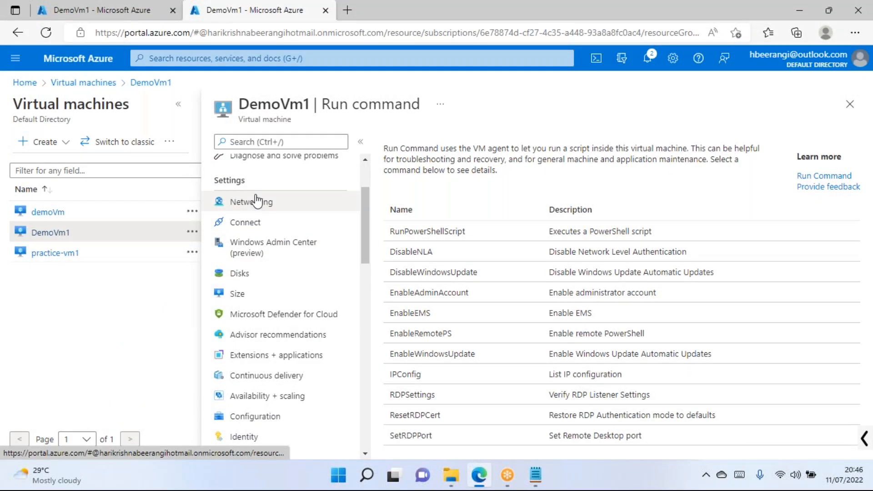
scroll(272, 203, "down", 2)
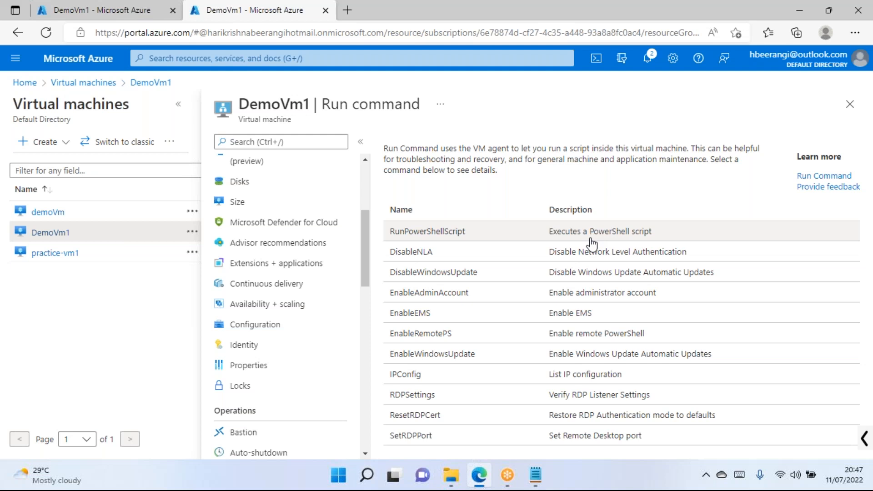
scroll(330, 287, "down", 2)
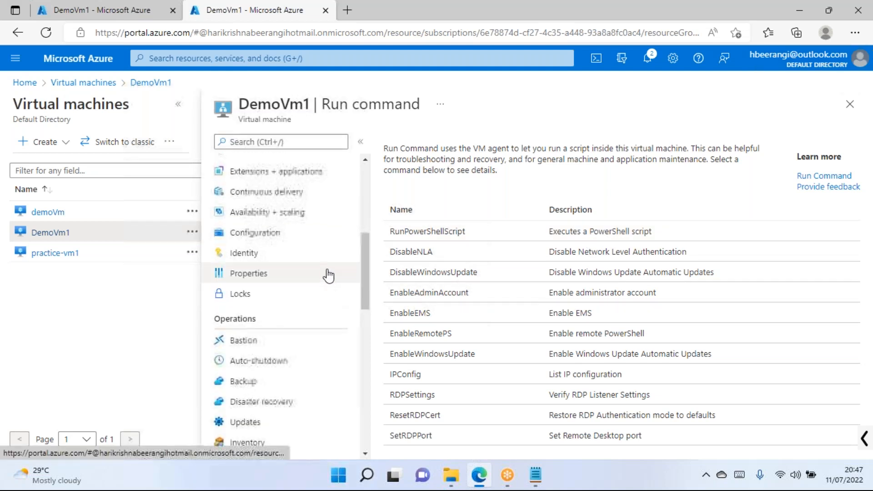
scroll(329, 275, "down", 7)
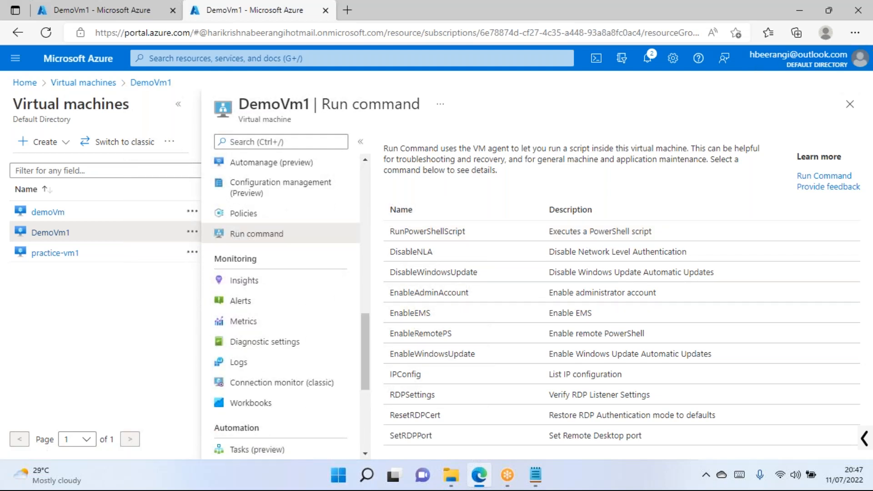
scroll(283, 247, "up", 4)
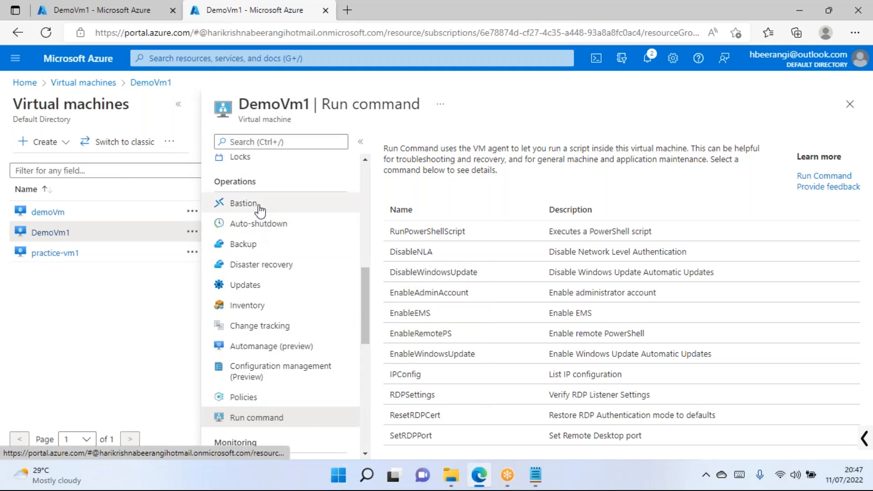
left_click(259, 207)
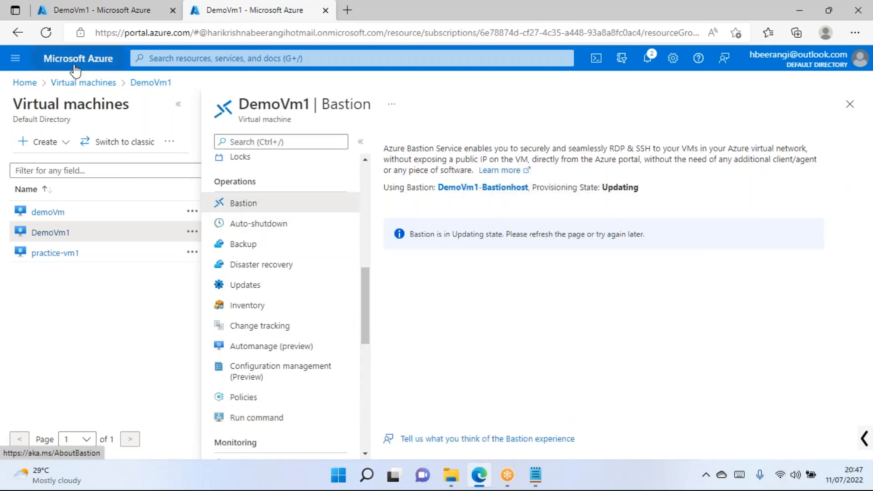
Close the My Dashboard tab and reload the Bastion page, showing DemoVm1-Bastionhost still Updating.
left_click(47, 33)
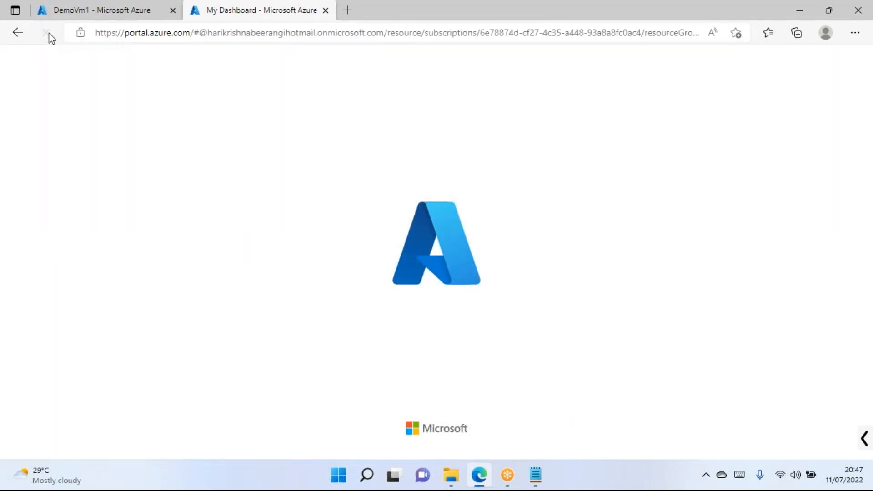
left_click(173, 10)
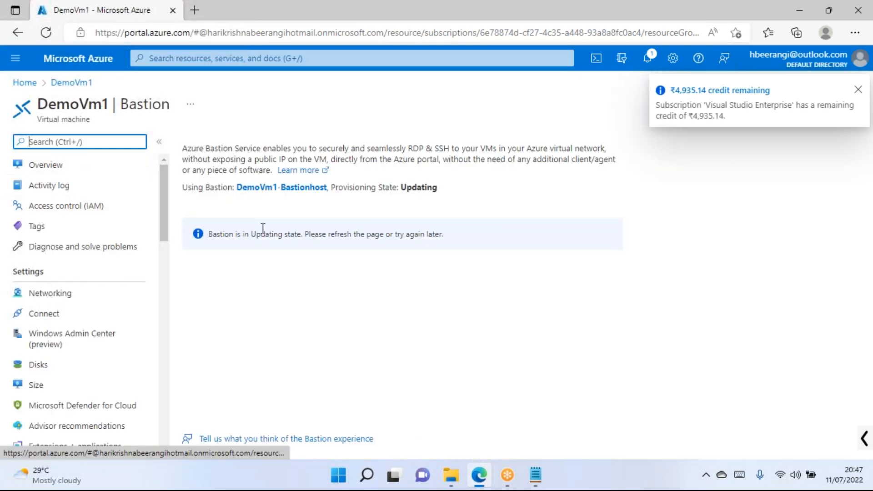
left_click(45, 33)
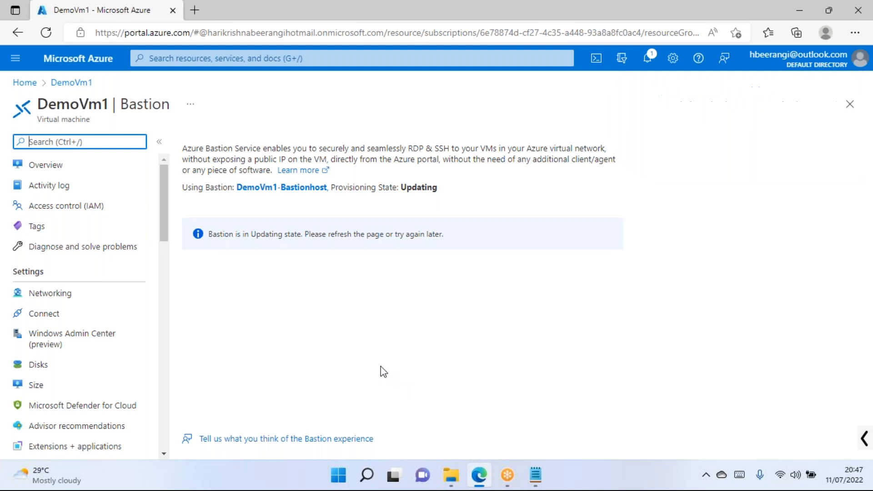
double_click(428, 188)
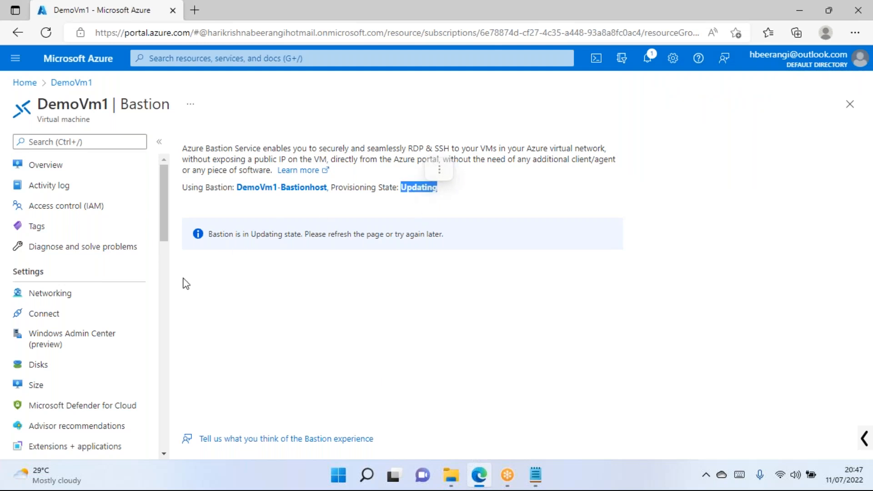
scroll(97, 321, "down", 5)
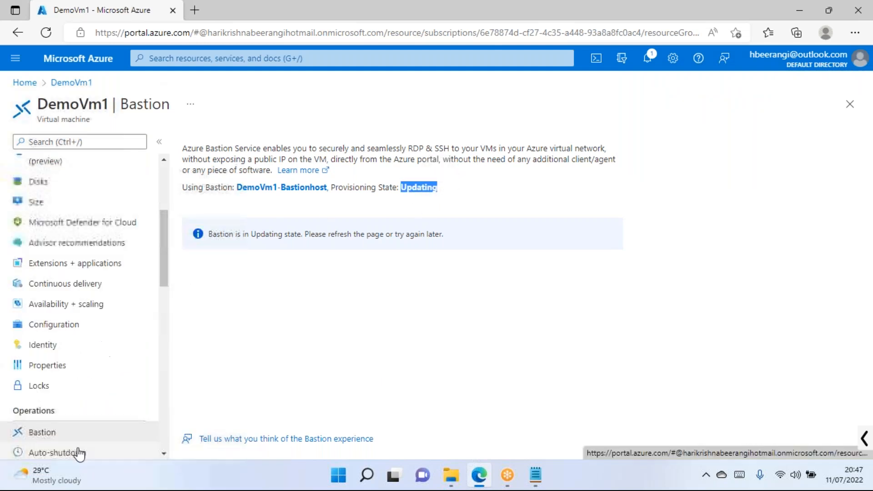
scroll(105, 354, "down", 2)
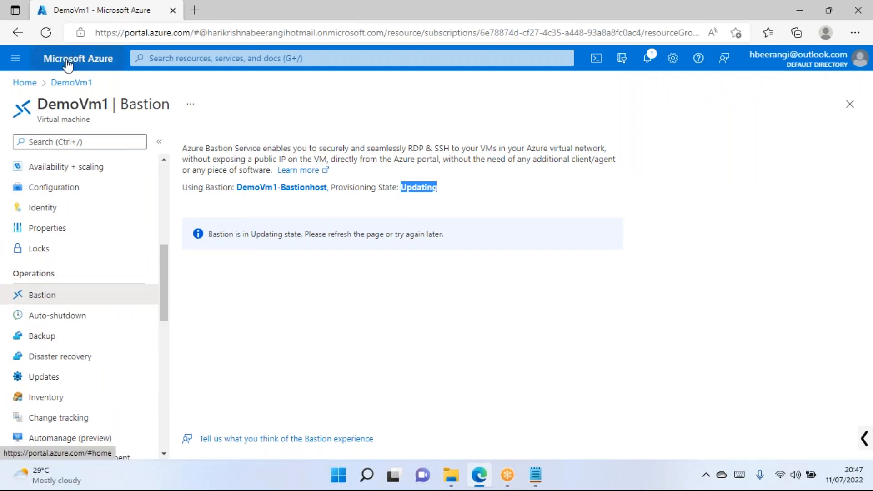
left_click(193, 59)
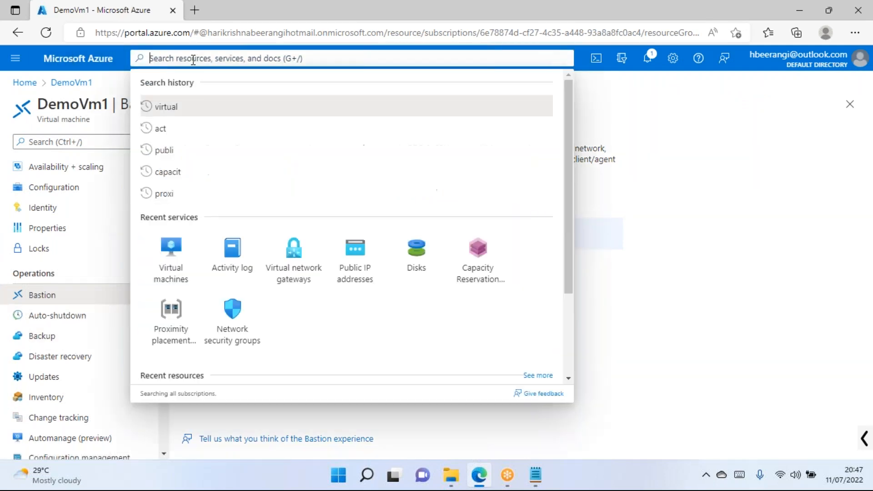
type("public")
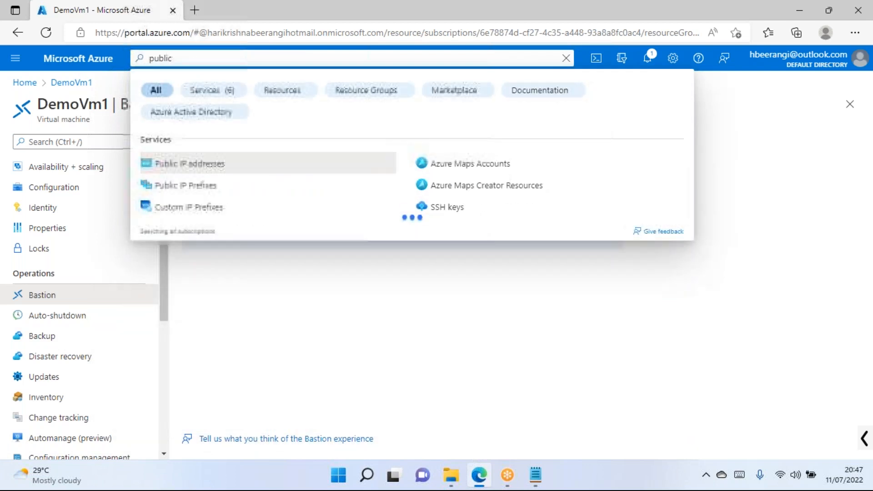
left_click(217, 166)
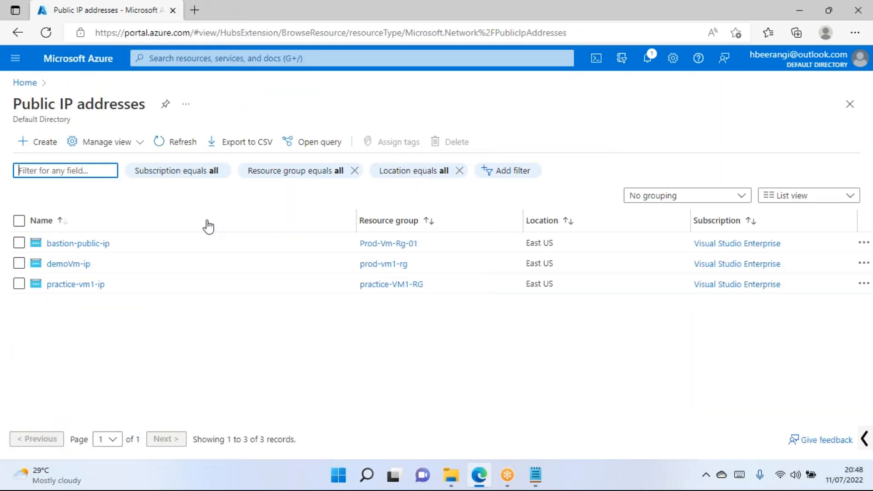
left_click(96, 244)
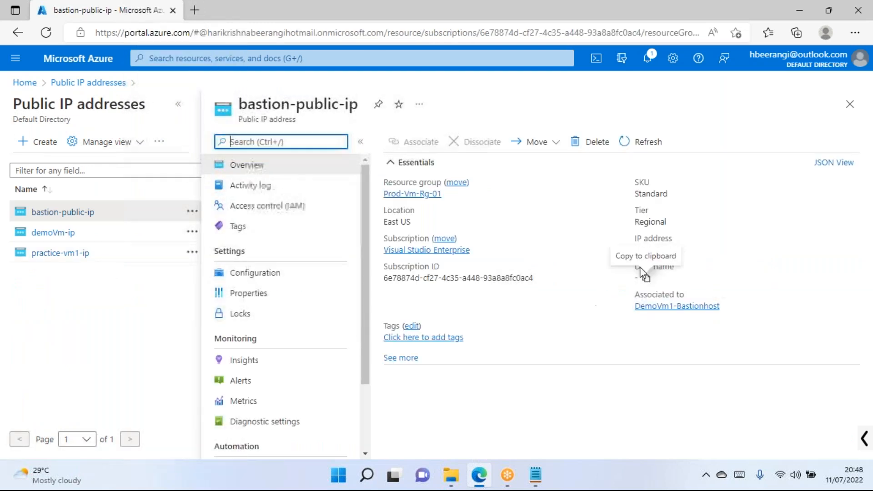
left_click(850, 104)
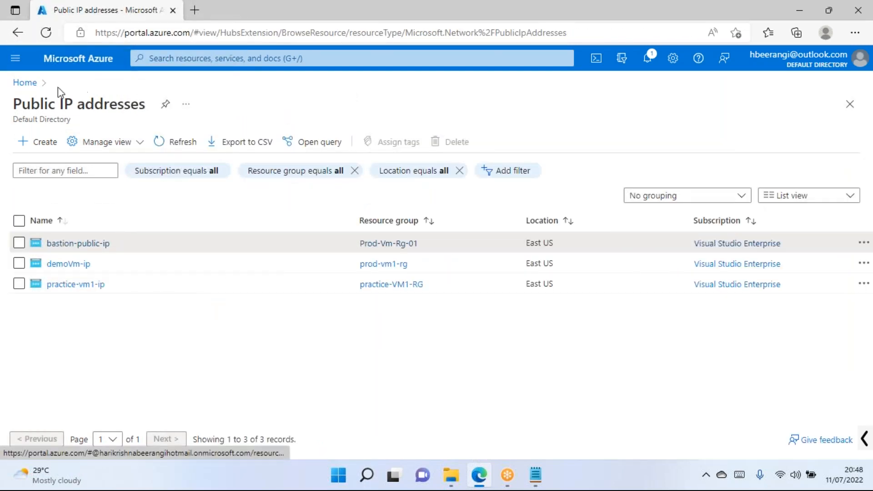
left_click(23, 82)
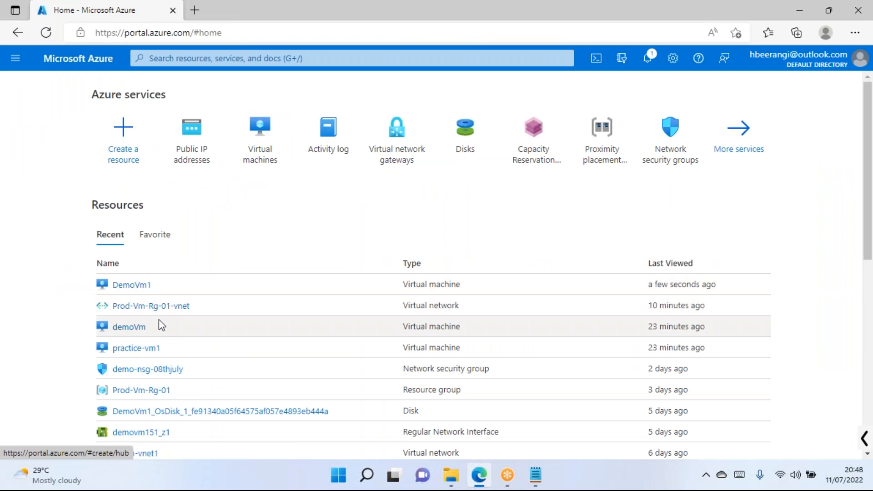
mouse_move(141, 328)
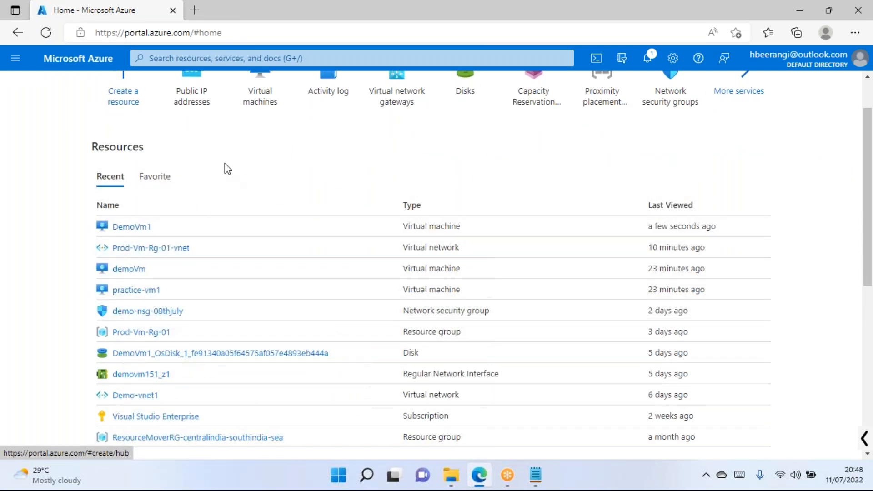
left_click(121, 285)
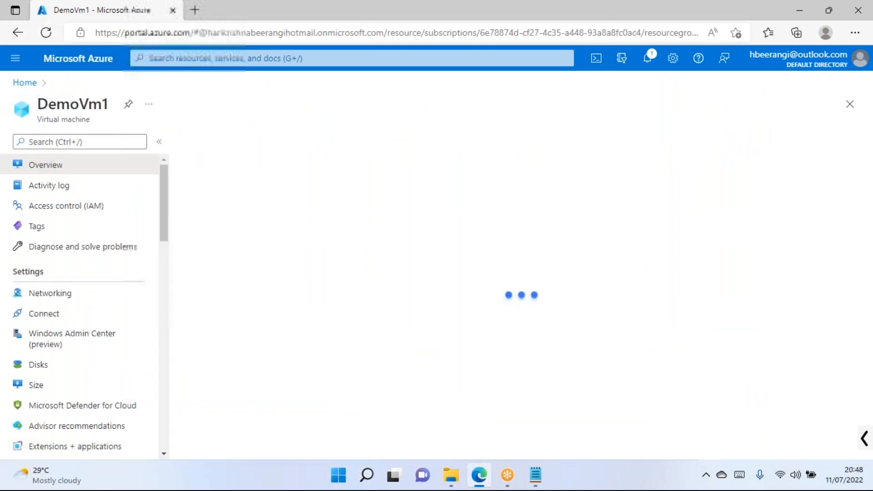
scroll(117, 288, "down", 6)
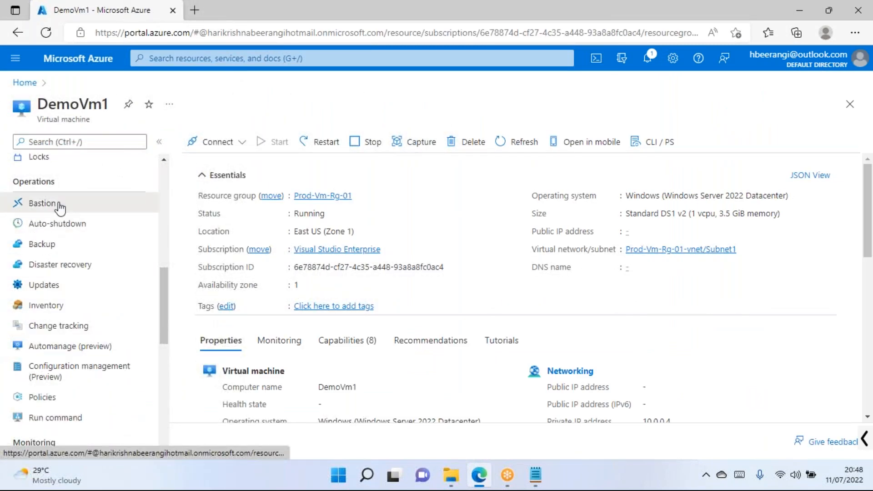
left_click(59, 205)
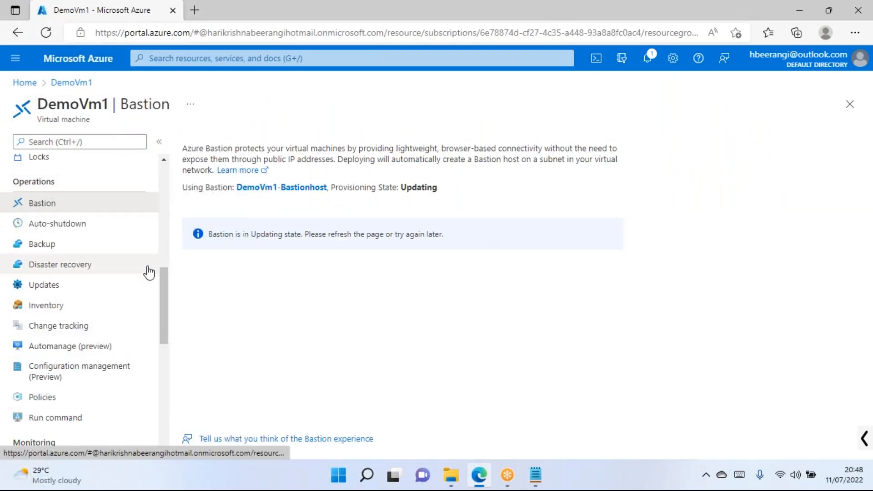
scroll(106, 285, "down", 3)
scroll(105, 282, "down", 2)
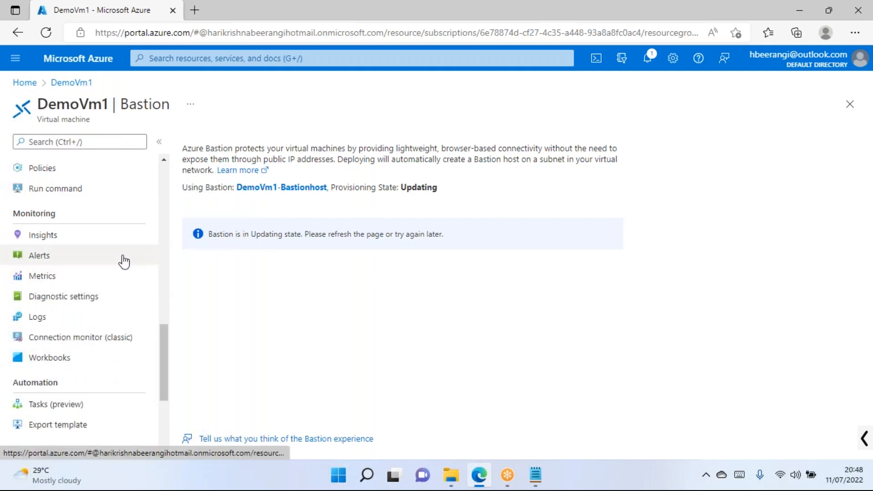
double_click(43, 212)
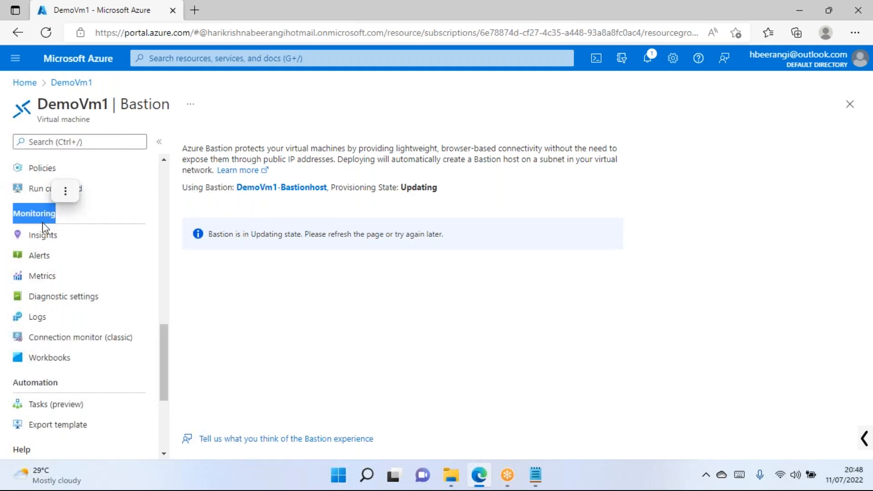
Open DemoVm1's Insights page and read its monitoring, host CPU and billing descriptions.
left_click(42, 239)
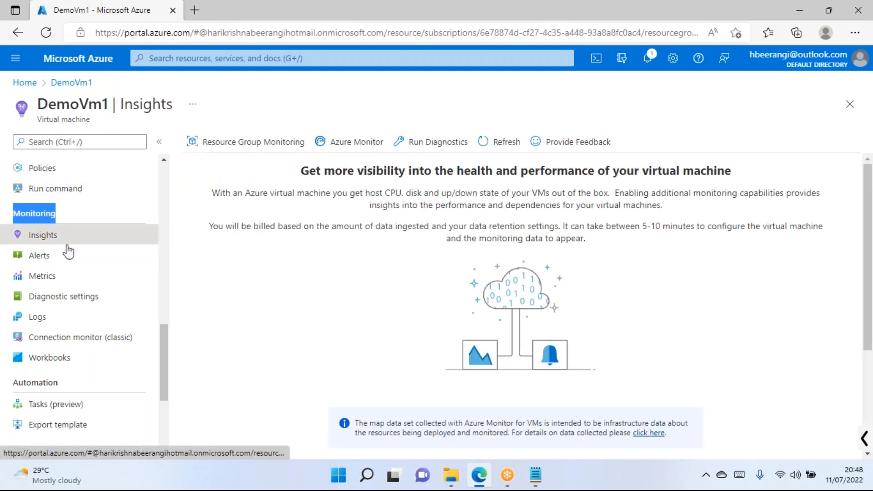
left_click_drag(242, 193, 536, 228)
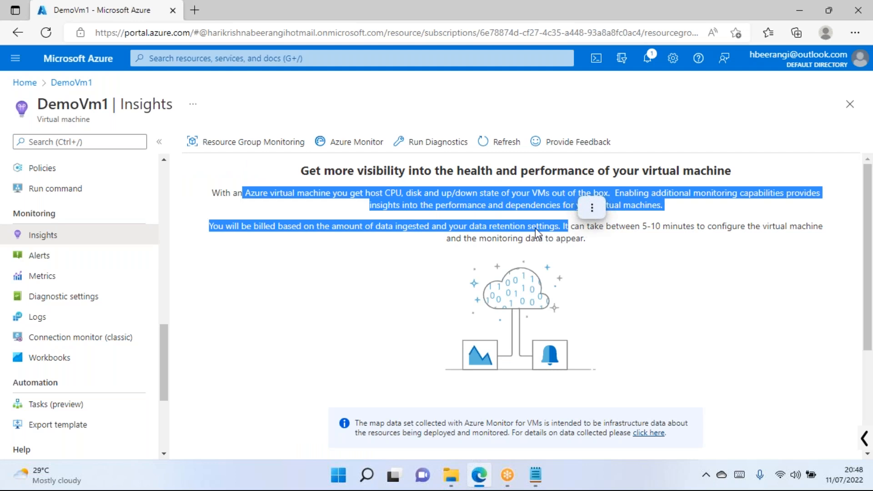
scroll(535, 228, "down", 3)
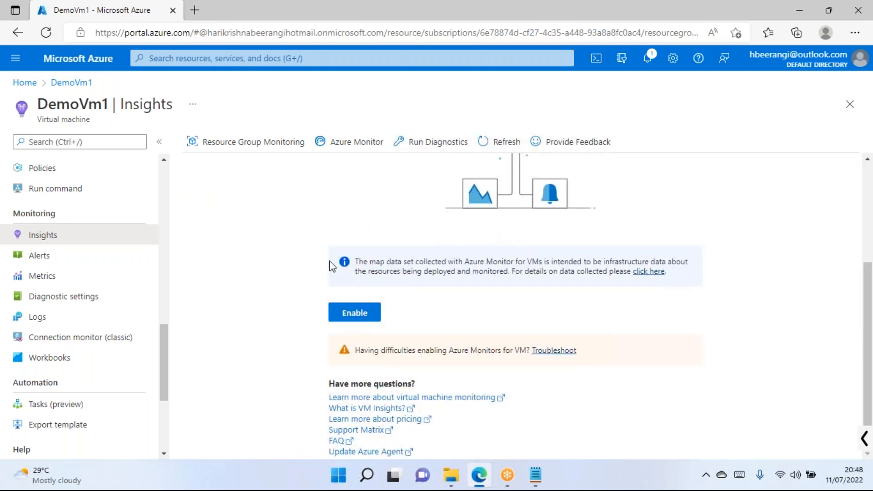
scroll(261, 235, "up", 3)
left_click(352, 306)
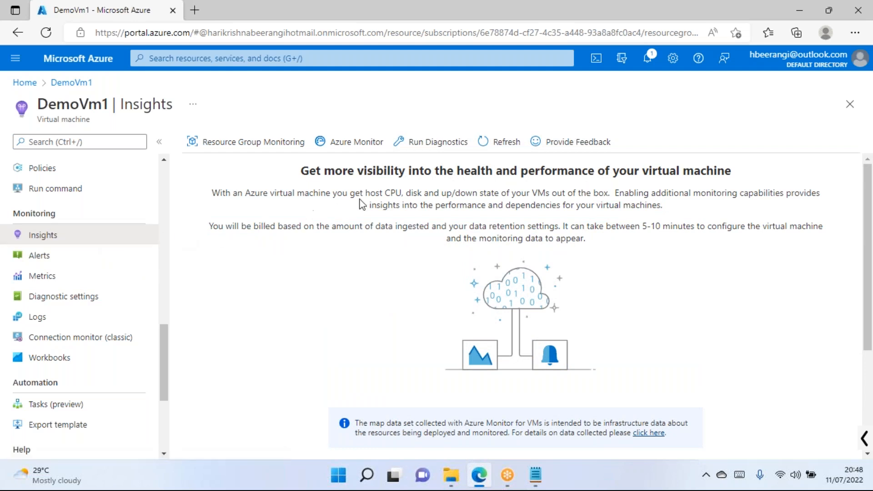
left_click_drag(390, 193, 452, 193)
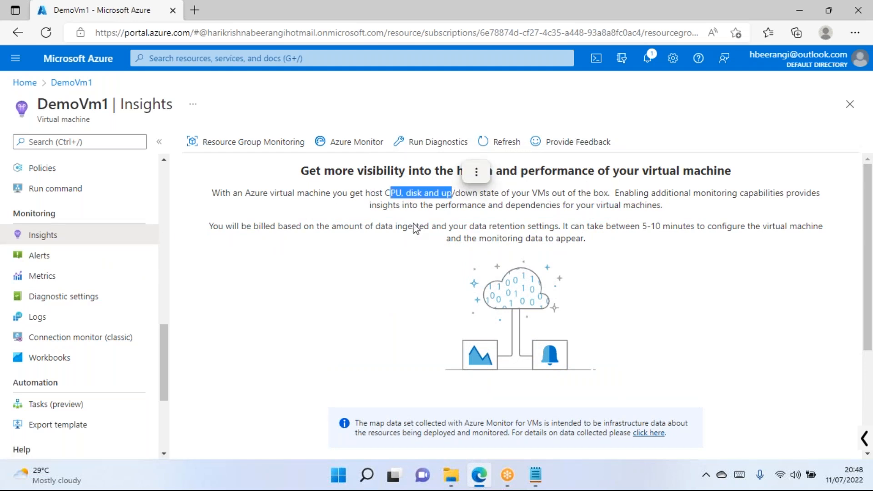
left_click(343, 246)
left_click_drag(651, 226, 409, 230)
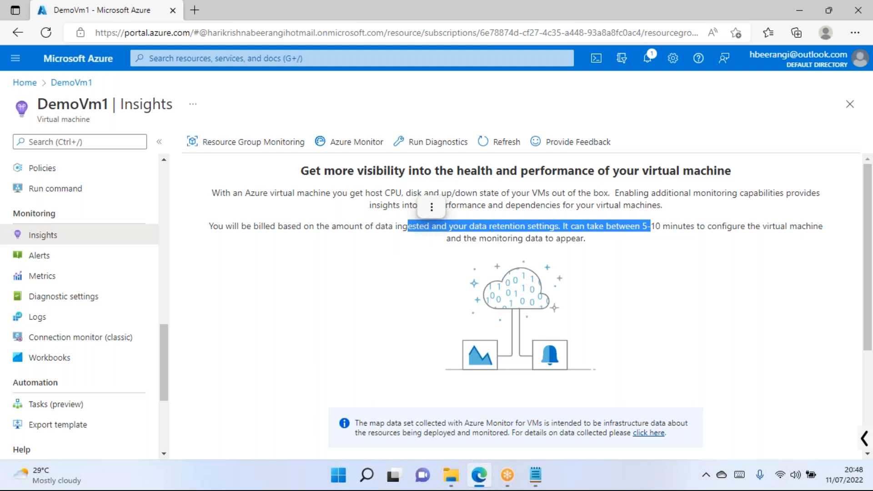
left_click(336, 248)
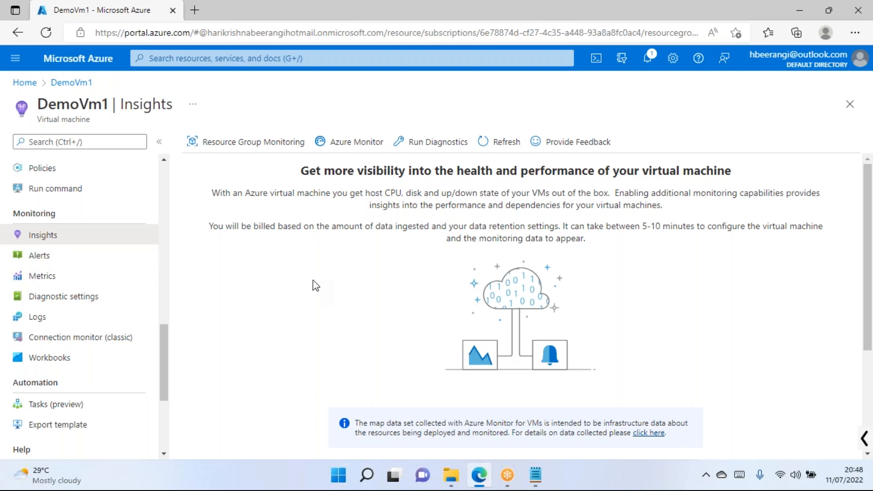
Enable Insights monitoring for DemoVm1, proposing a new default Log Analytics workspace.
scroll(304, 254, "down", 2)
scroll(304, 254, "down", 3)
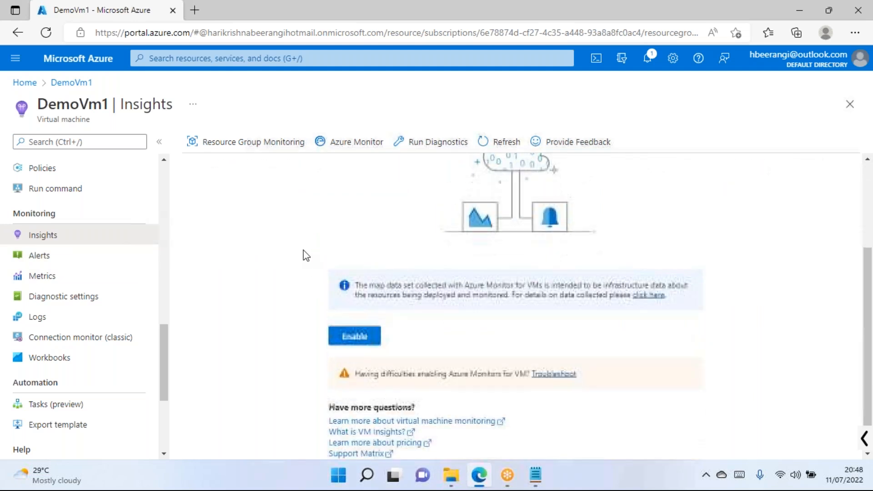
left_click_drag(380, 262, 562, 254)
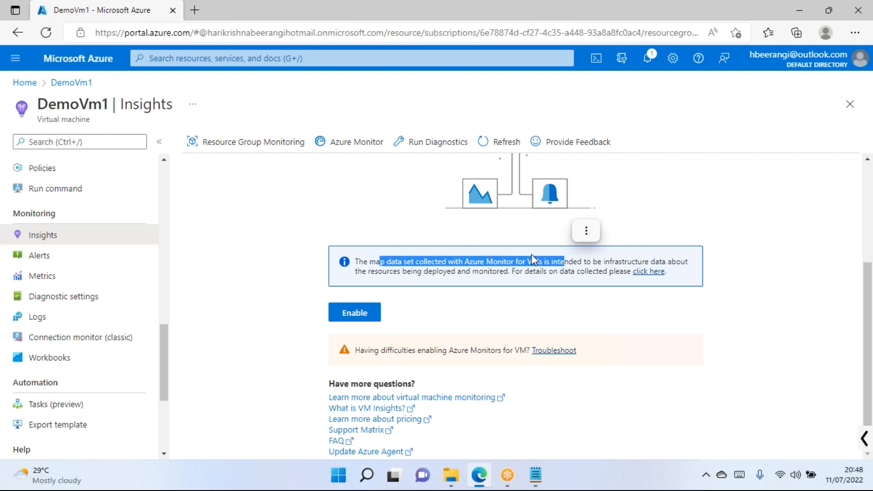
left_click(494, 260)
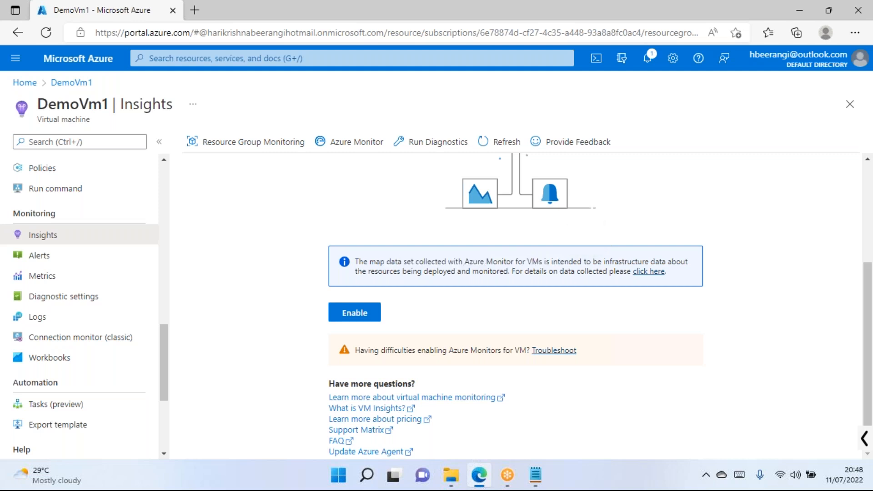
left_click(358, 314)
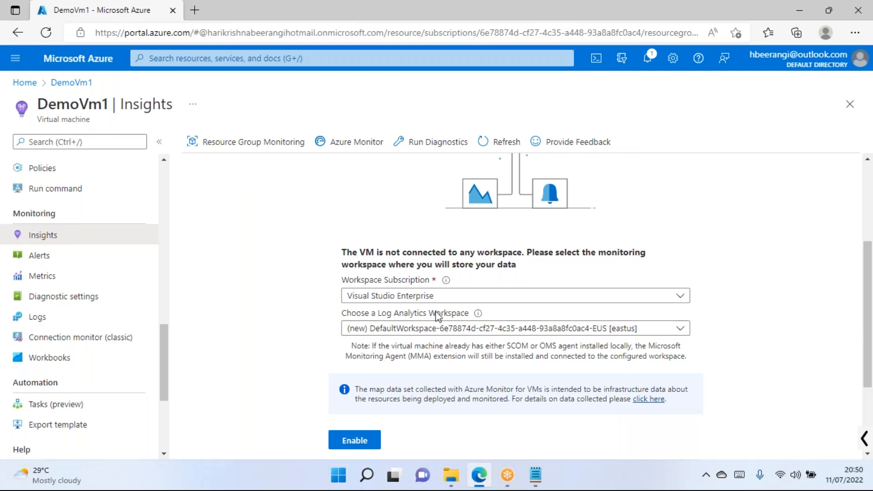
Review the Insights workspace subscription and Log Analytics fields, then go to DemoVm1's Alerts page.
scroll(436, 315, "up", 3)
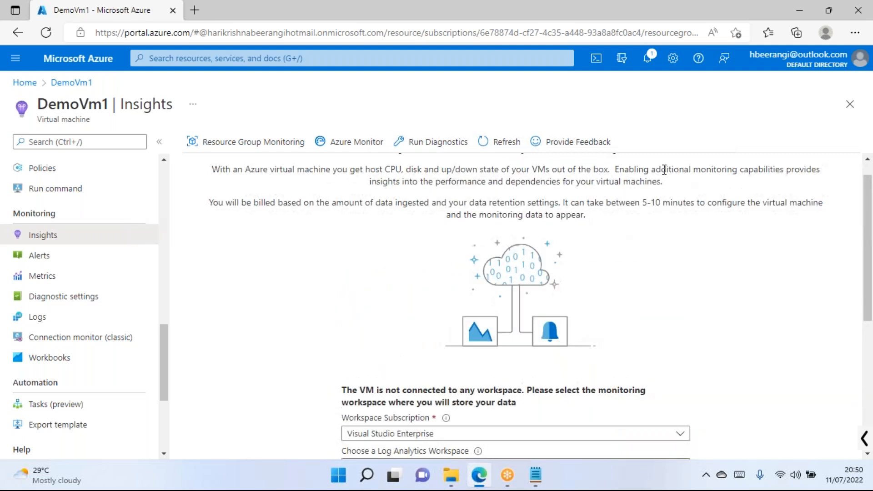
scroll(67, 274, "up", 5)
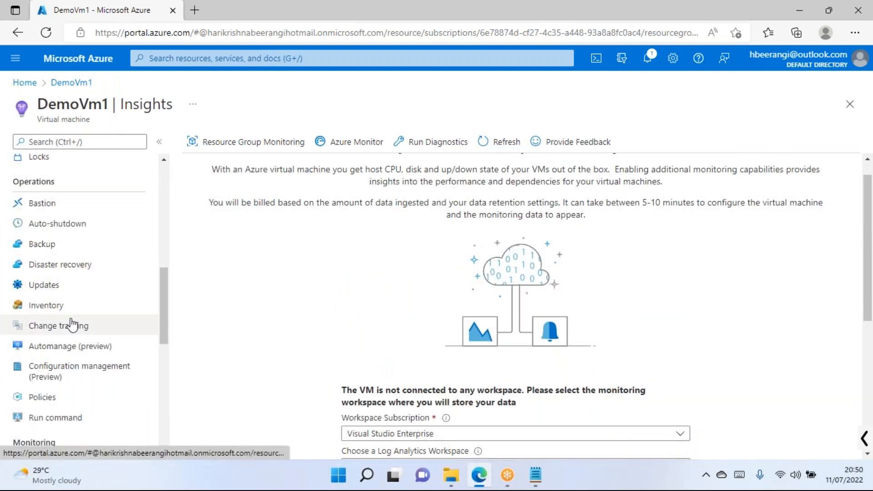
scroll(399, 355, "down", 4)
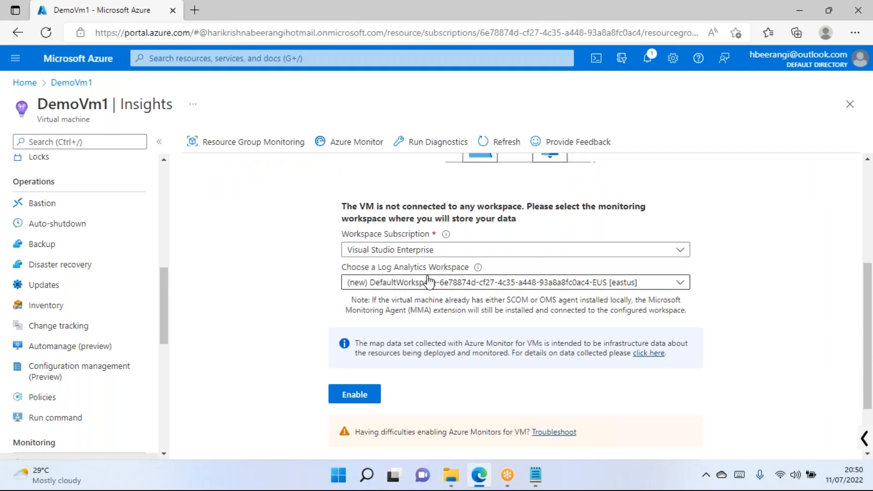
scroll(138, 326, "down", 2)
scroll(121, 332, "up", 1)
scroll(90, 321, "down", 5)
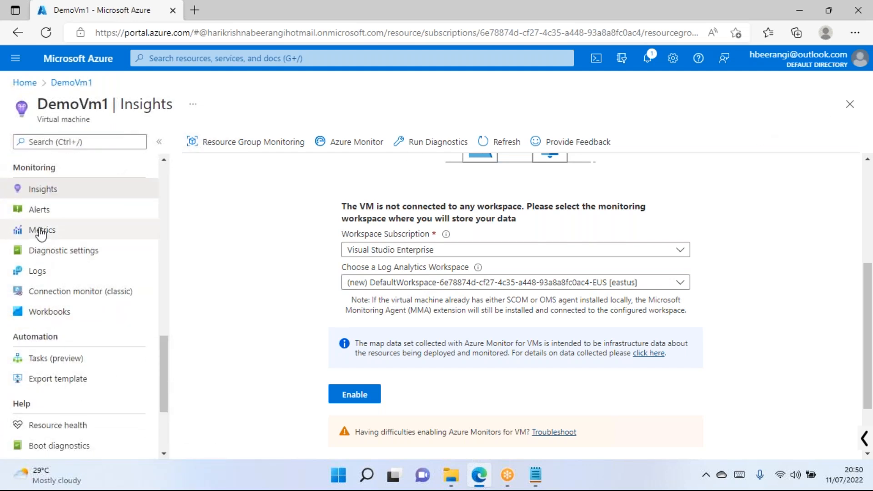
left_click(44, 215)
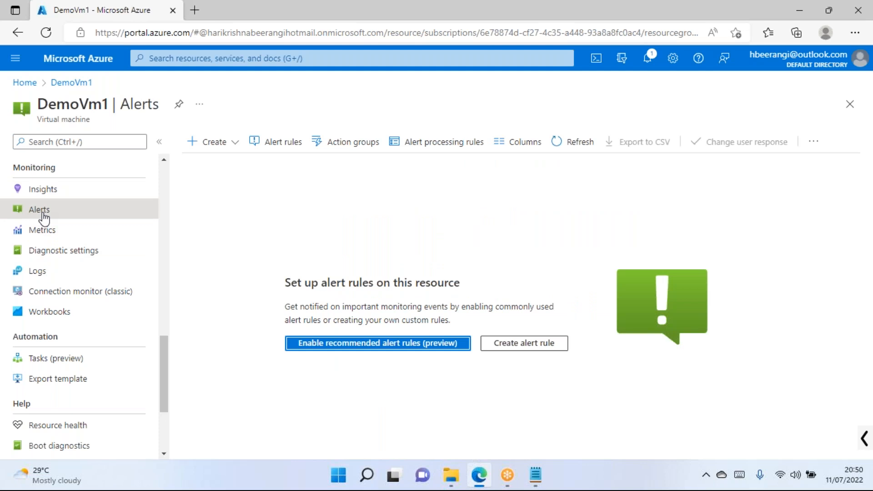
Create a new alert rule for DemoVm1 from Alerts, bringing up the signal list.
left_click(228, 148)
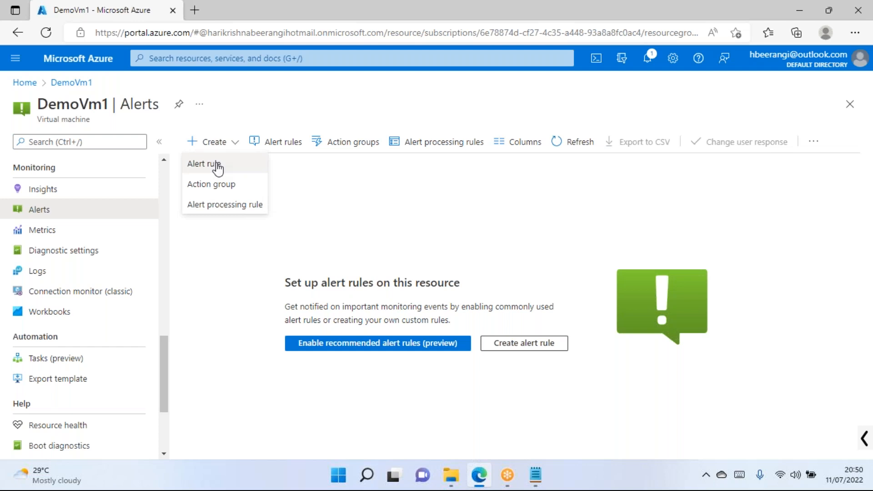
left_click(205, 164)
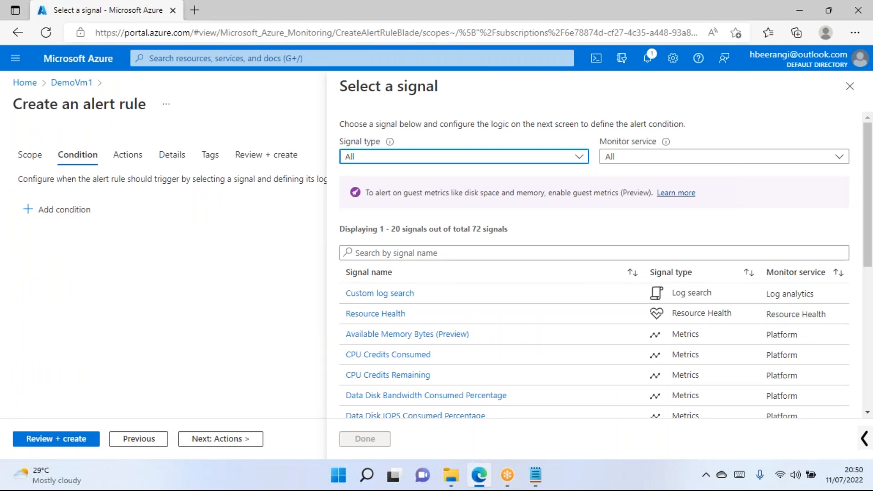
right_click(630, 481)
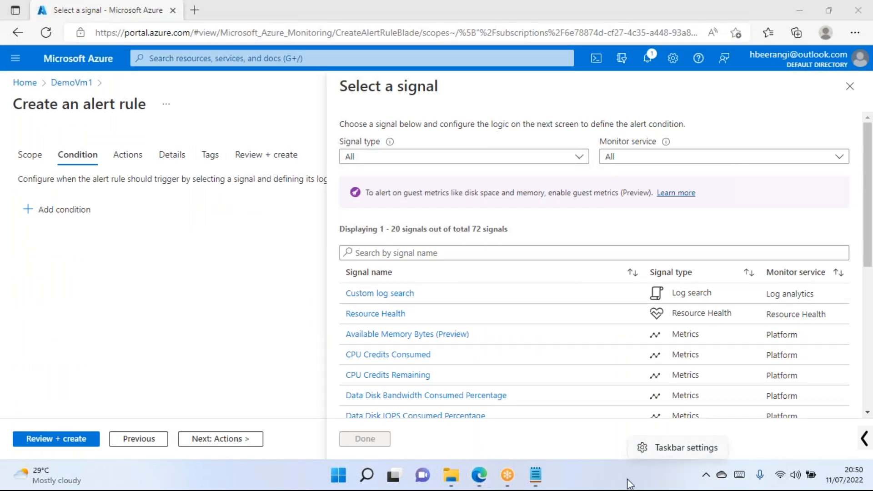
left_click(661, 486)
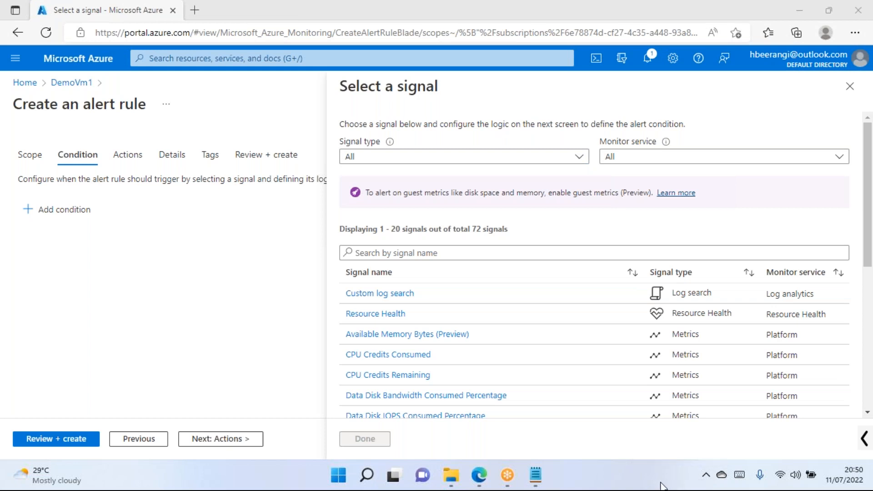
Toggle the Windows Start menu, then open Taskbar settings from the taskbar's menu.
left_click(338, 475)
left_click(657, 484)
key("super")
key("super")
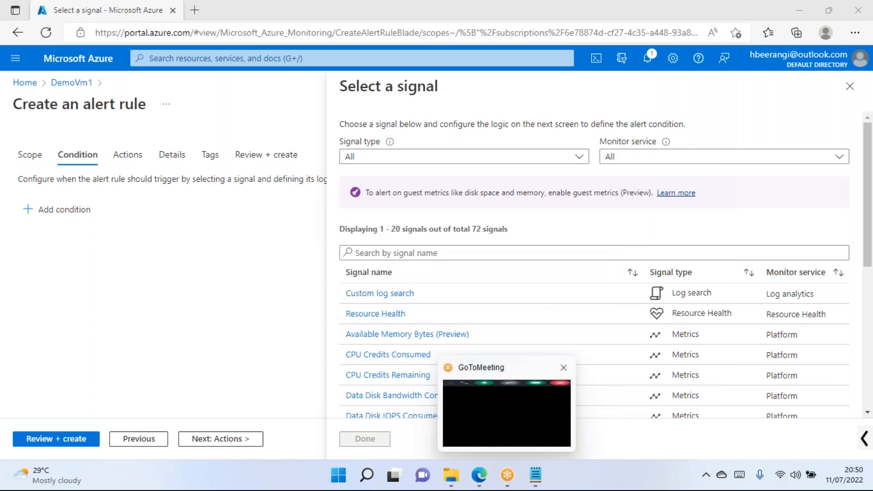
left_click(735, 103)
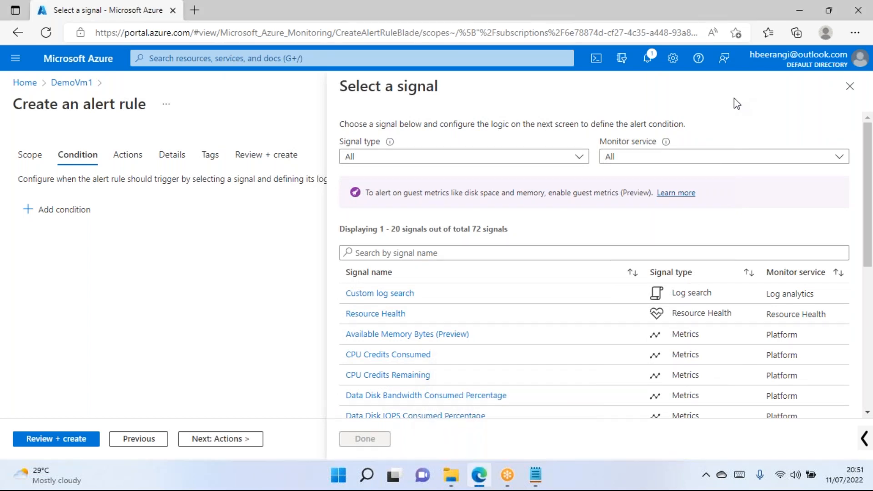
right_click(668, 483)
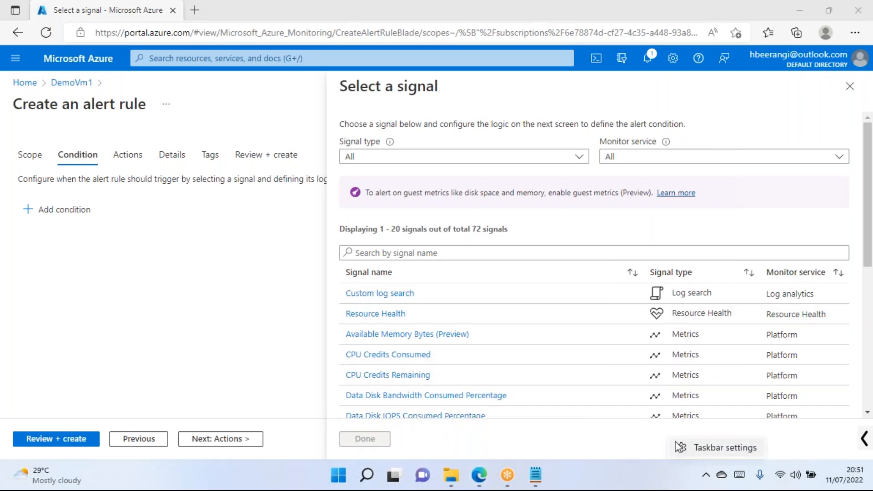
left_click(686, 449)
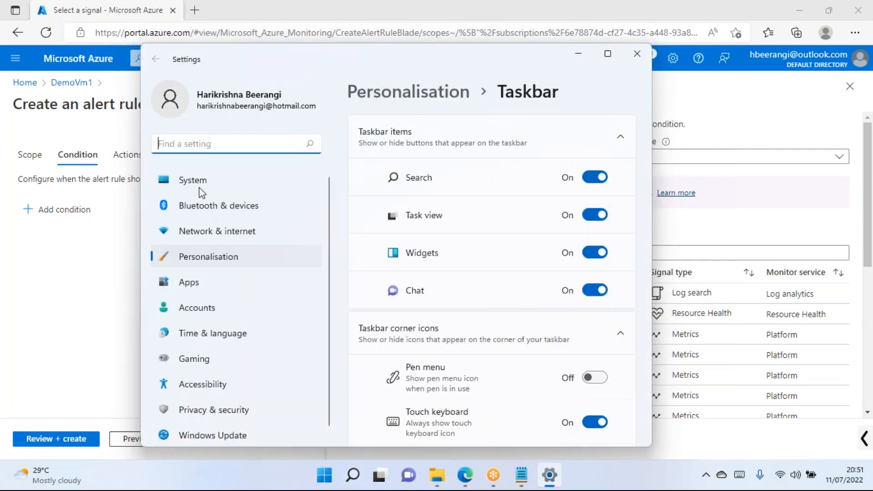
Go to the System page in Windows Settings, scroll through it, and bring up Run.
left_click(197, 184)
scroll(464, 207, "down", 5)
scroll(454, 272, "down", 4)
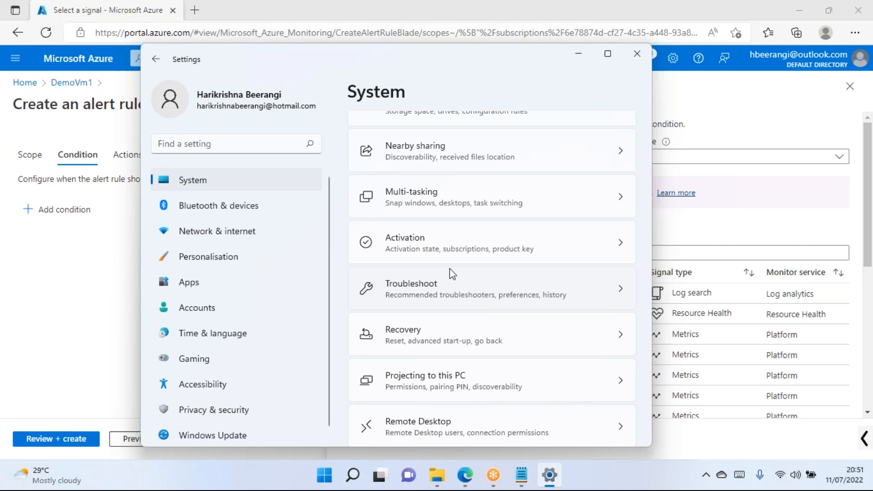
key("super+r")
Launch cmd, start Task Manager with 'taskmgr', and show its CPU performance graphs.
type("cmd")
key("Return")
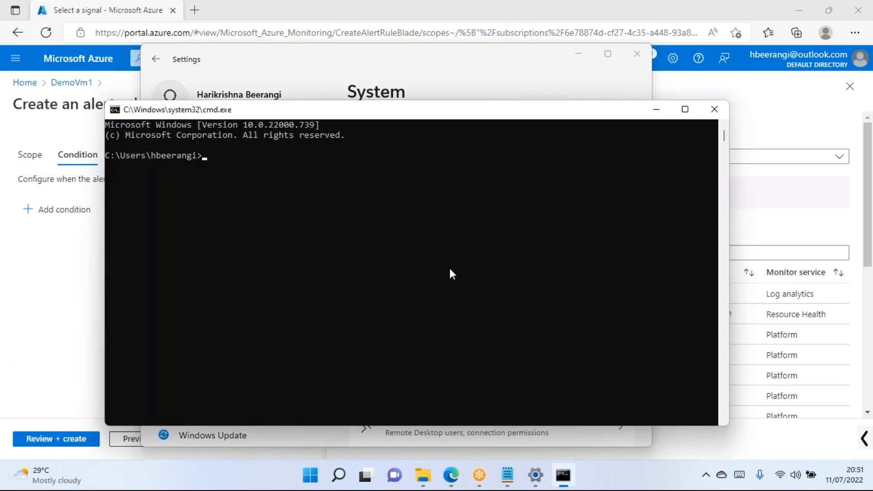
type("taskmgr")
key("Return")
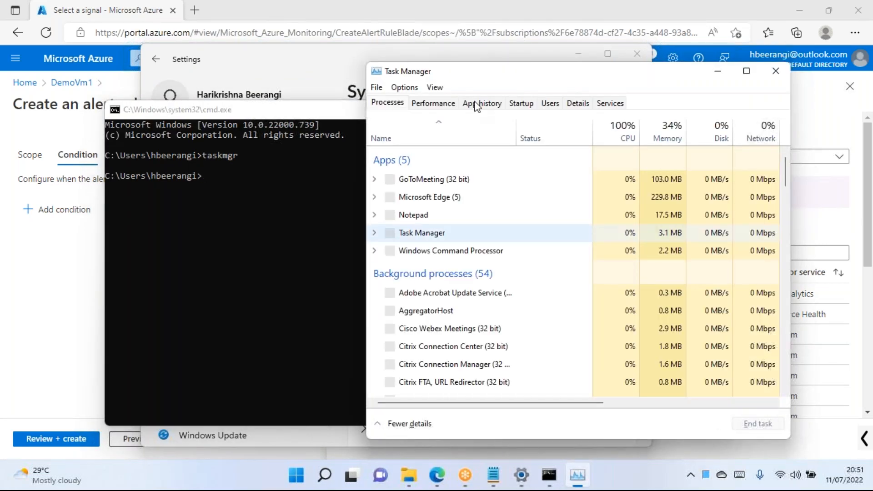
left_click_drag(495, 82, 427, 66)
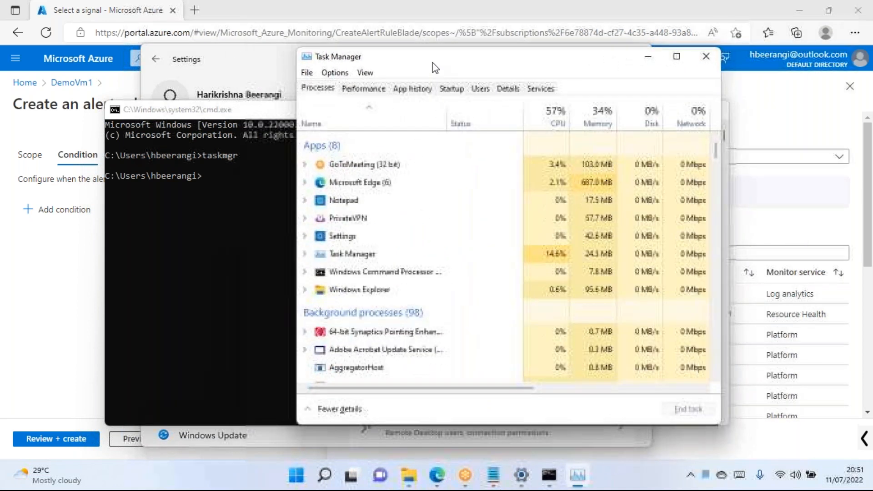
left_click(365, 91)
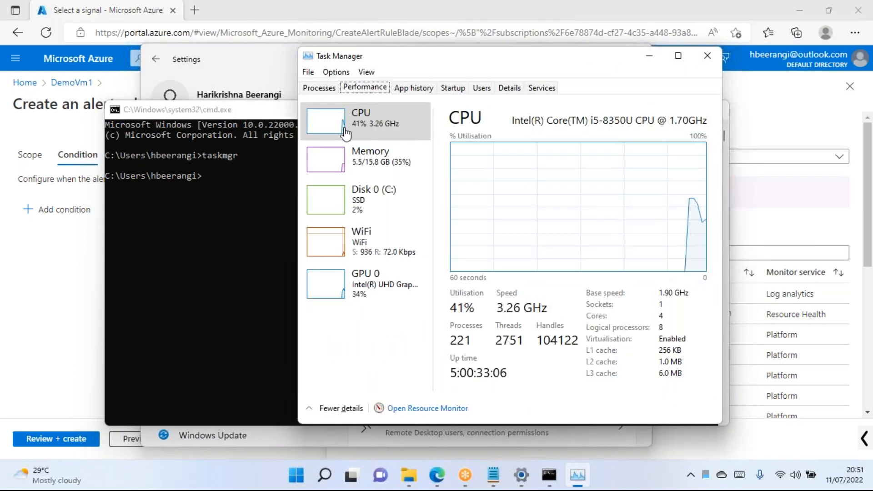
Minimize the console and Settings windows, returning to the browser's signal list.
left_click(255, 114)
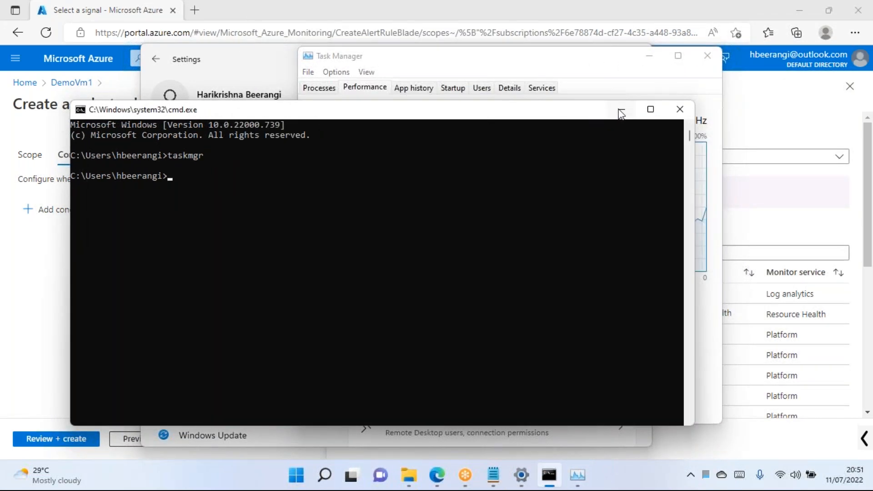
left_click(656, 109)
left_click(275, 61)
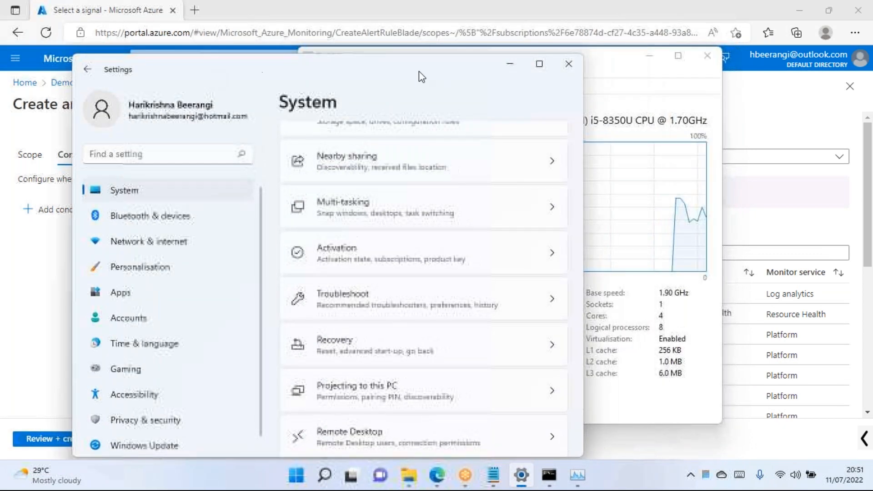
left_click(503, 65)
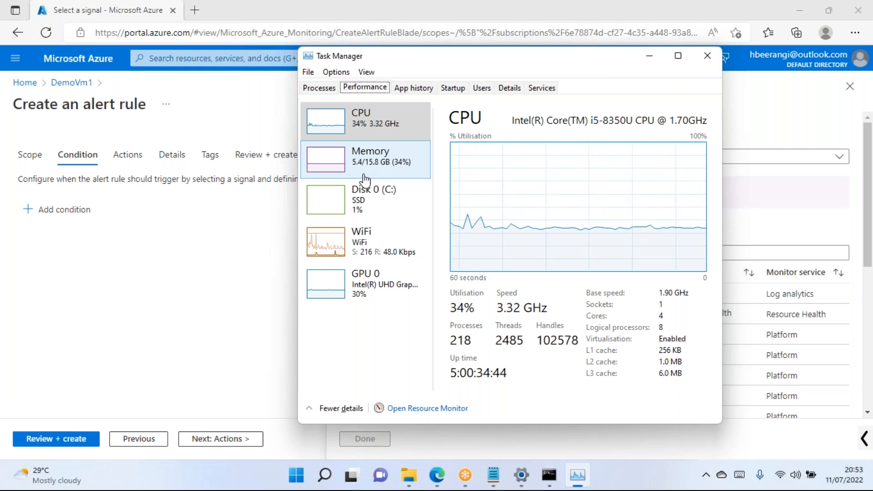
left_click(436, 477)
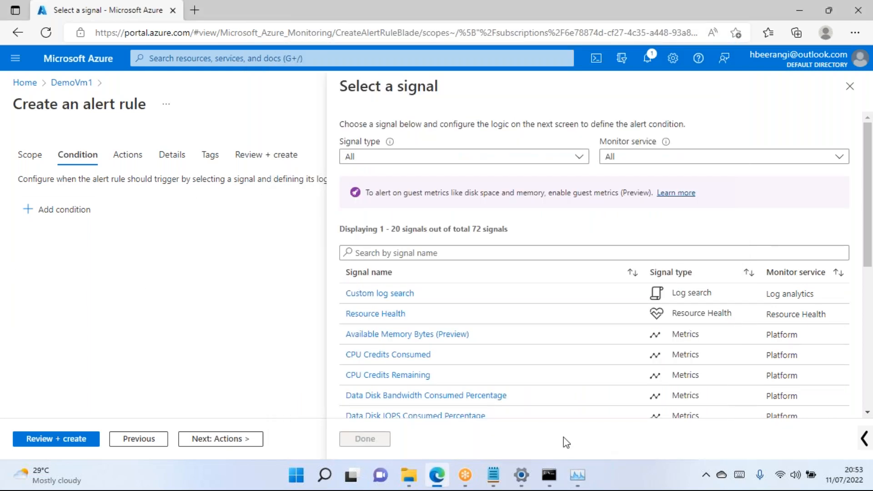
scroll(415, 365, "down", 6)
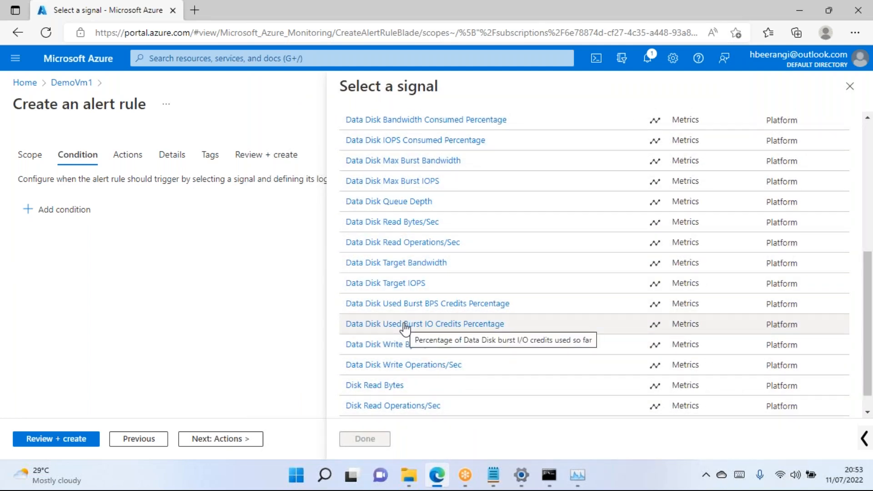
scroll(406, 326, "up", 10)
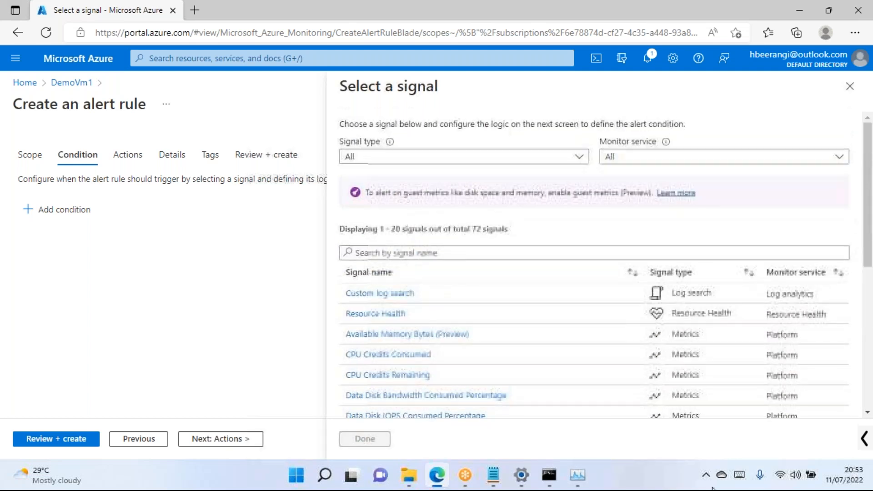
left_click(579, 477)
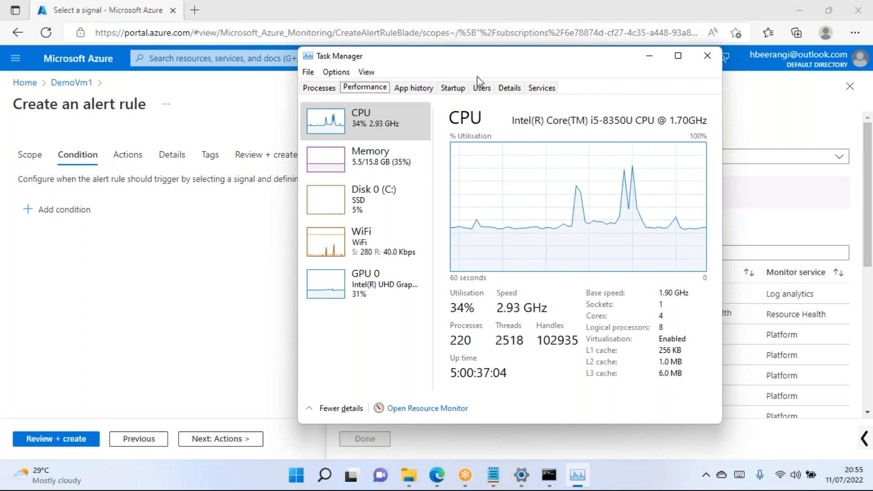
Move Task Manager aside and close it, revealing the 72-signal list.
left_click_drag(517, 63, 428, 82)
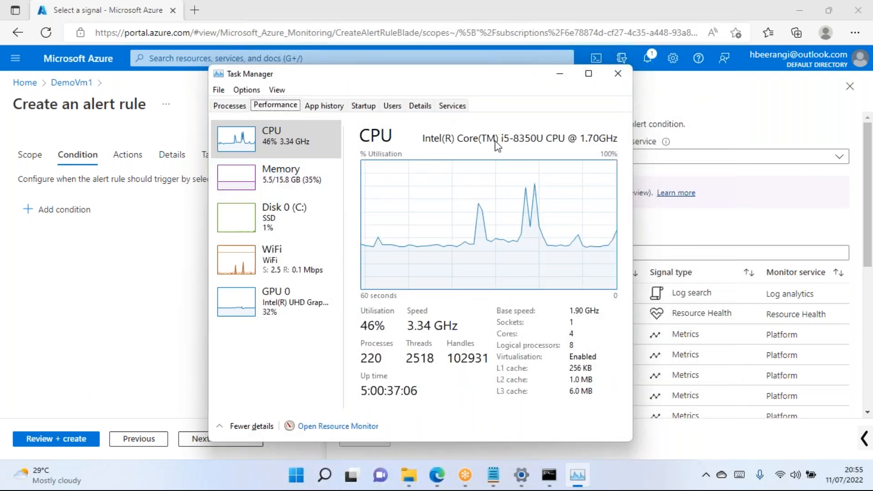
left_click(618, 73)
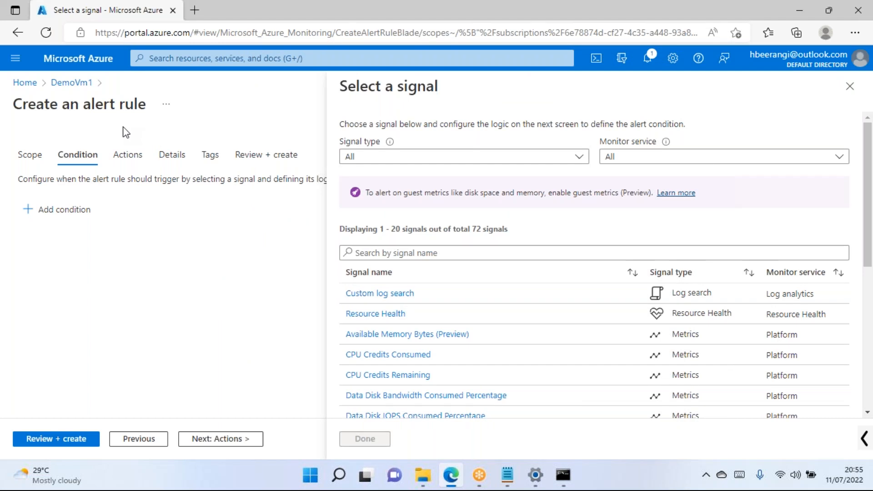
Close the signal pane and alert rule blade, dismiss the feedback prompt, then open Metrics.
scroll(400, 369, "down", 6)
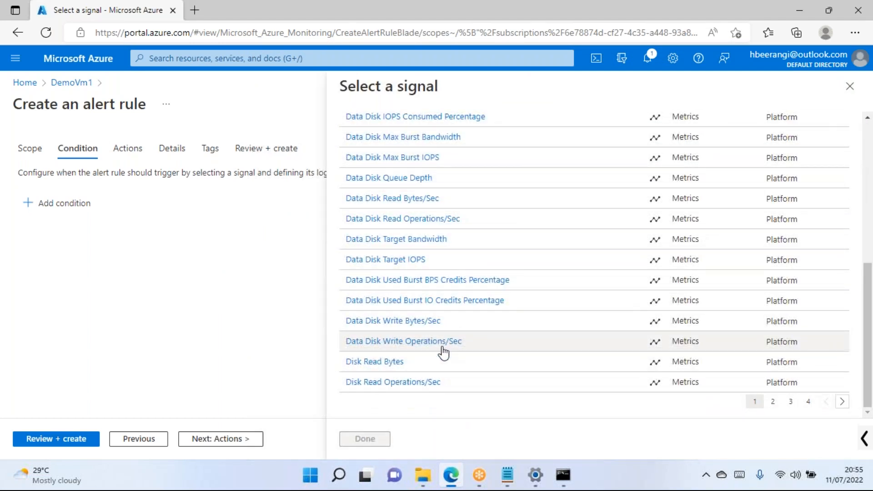
scroll(444, 350, "up", 4)
scroll(444, 351, "up", 2)
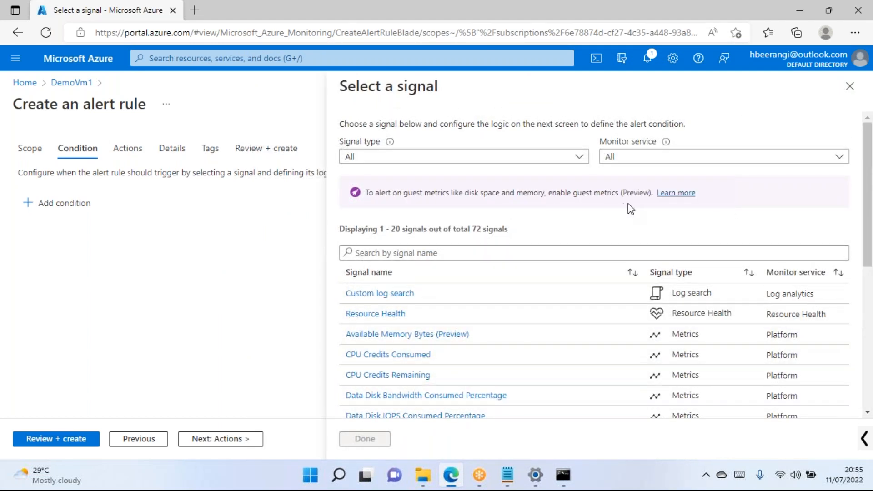
left_click(849, 87)
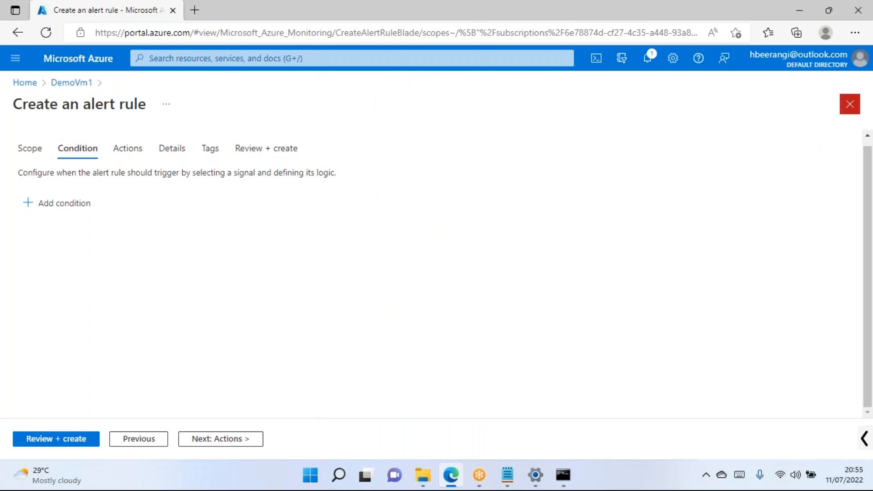
left_click(849, 104)
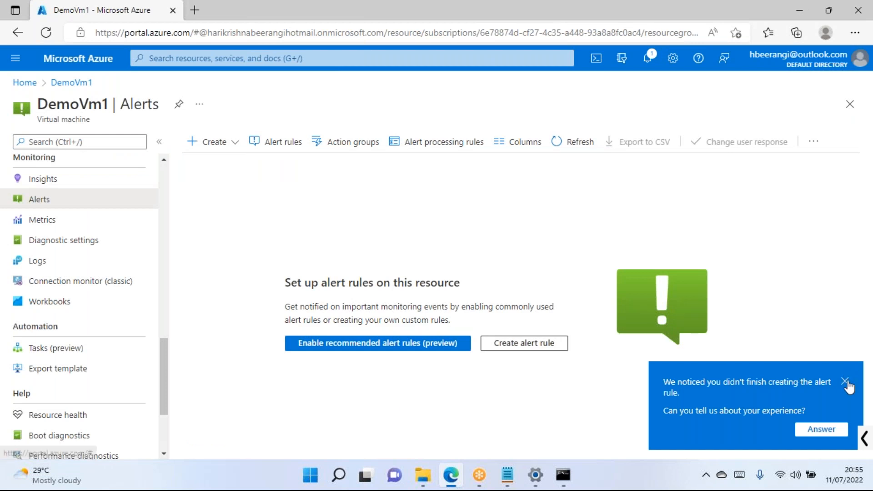
left_click(844, 382)
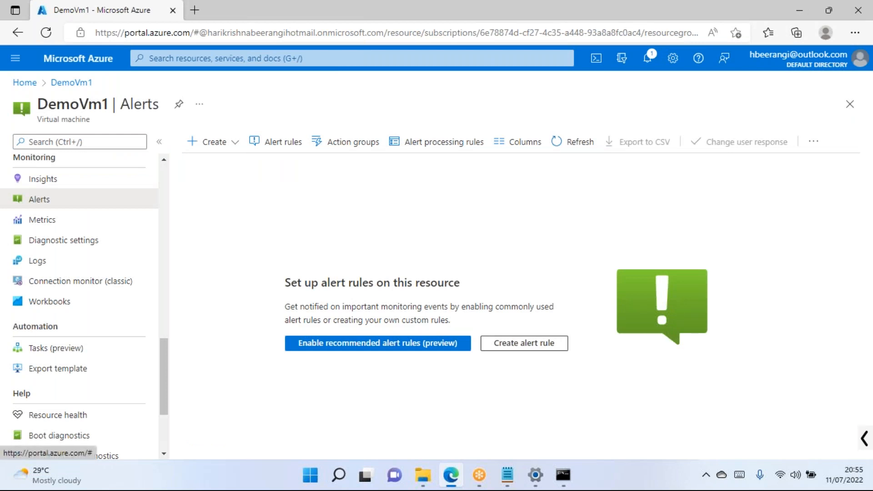
left_click(61, 222)
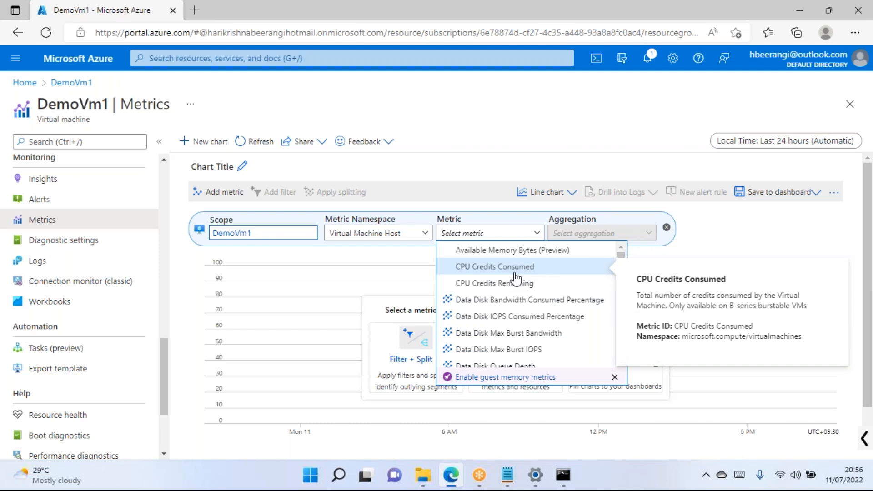
Chart DemoVm1's Disk Read Bytes metric.
left_click(501, 146)
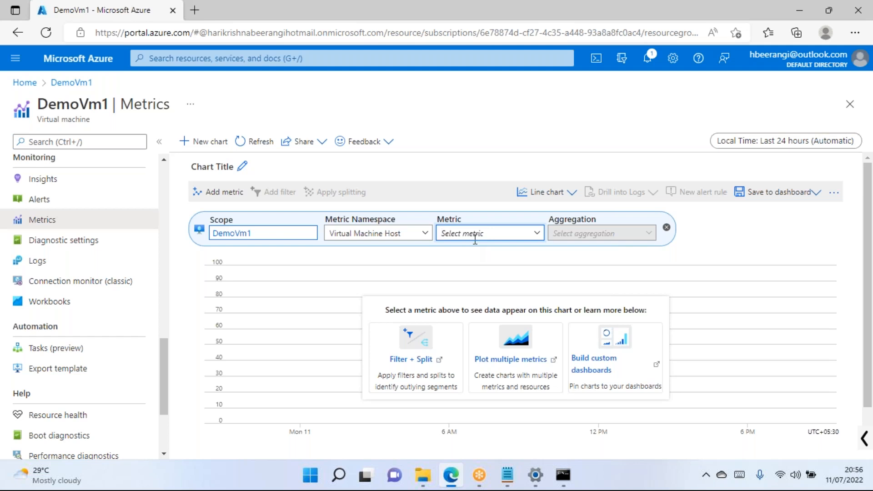
left_click(492, 234)
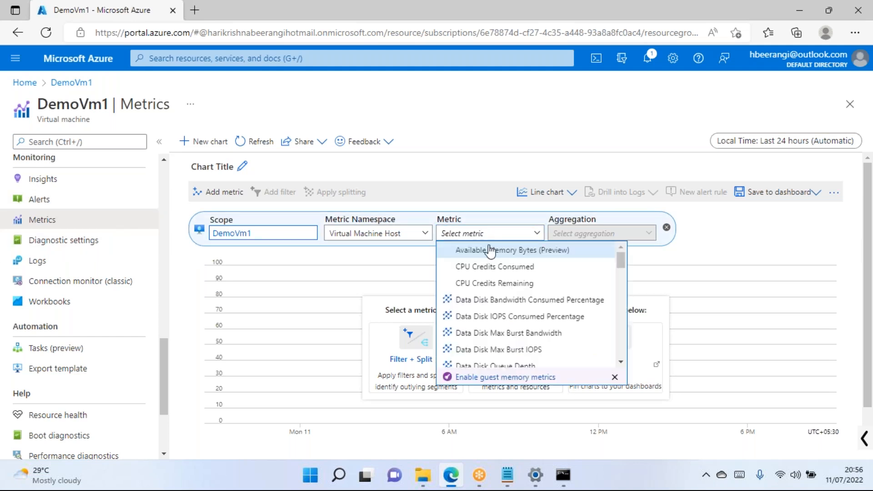
scroll(536, 322, "down", 2)
scroll(539, 335, "down", 5)
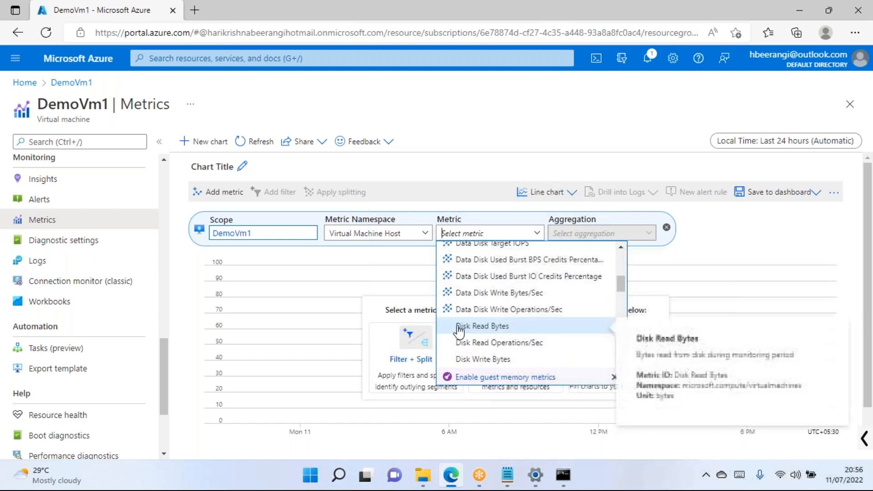
left_click(464, 326)
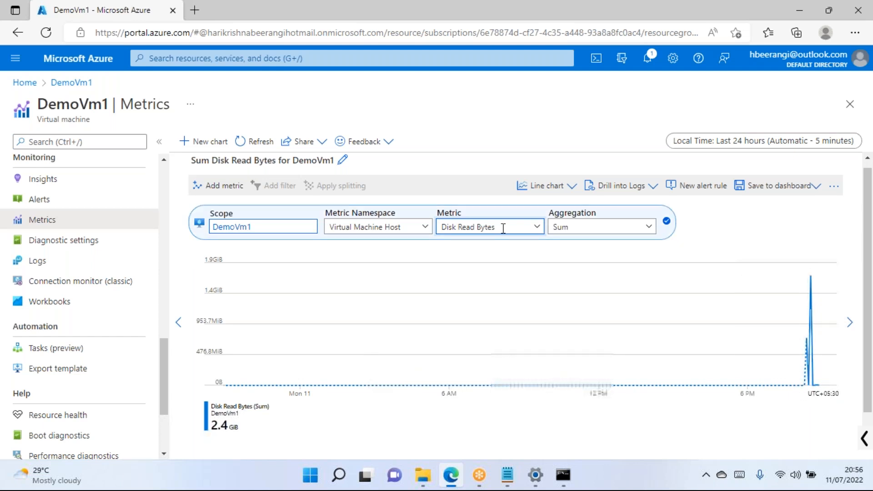
Switch the chart to Percentage CPU and highlight its 5.7757% average.
left_click(489, 227)
scroll(496, 331, "down", 1)
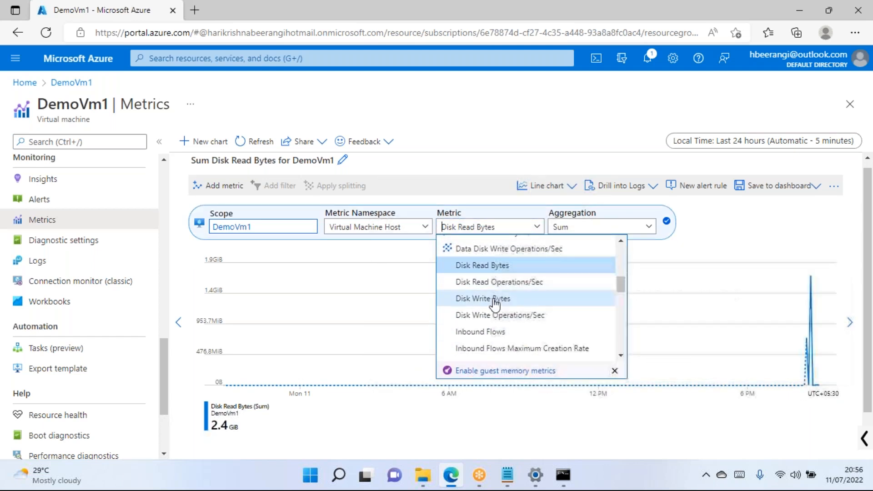
scroll(494, 297, "down", 2)
scroll(517, 334, "down", 3)
scroll(528, 332, "down", 5)
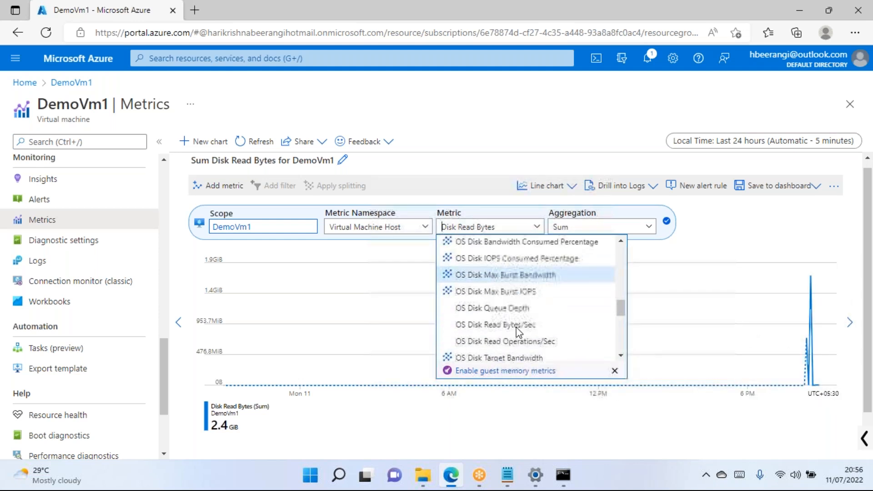
scroll(514, 331, "down", 1)
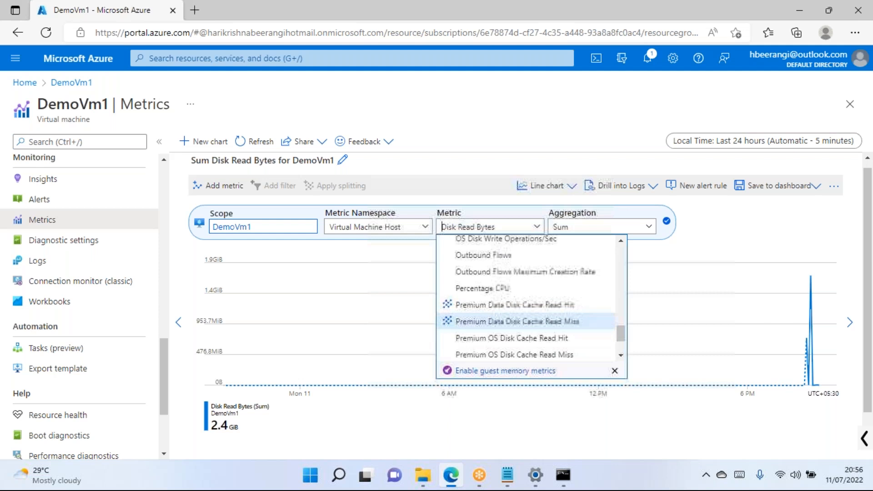
left_click(475, 262)
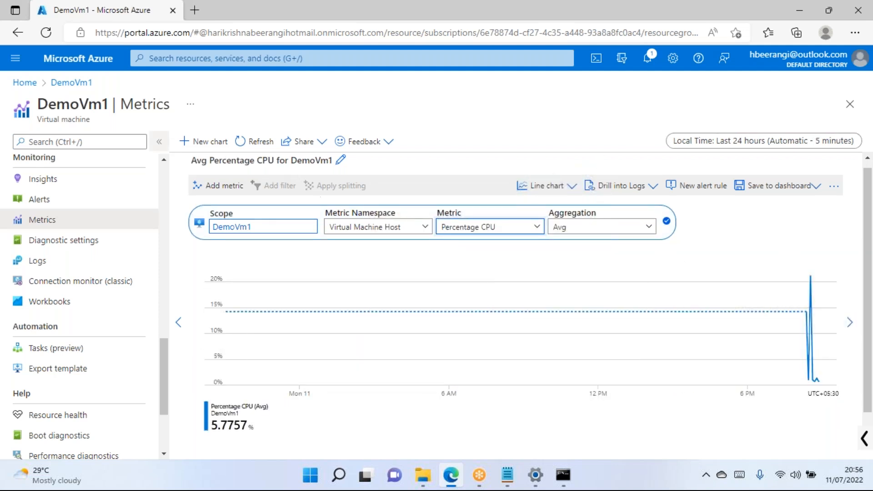
left_click_drag(109, 104, 57, 104)
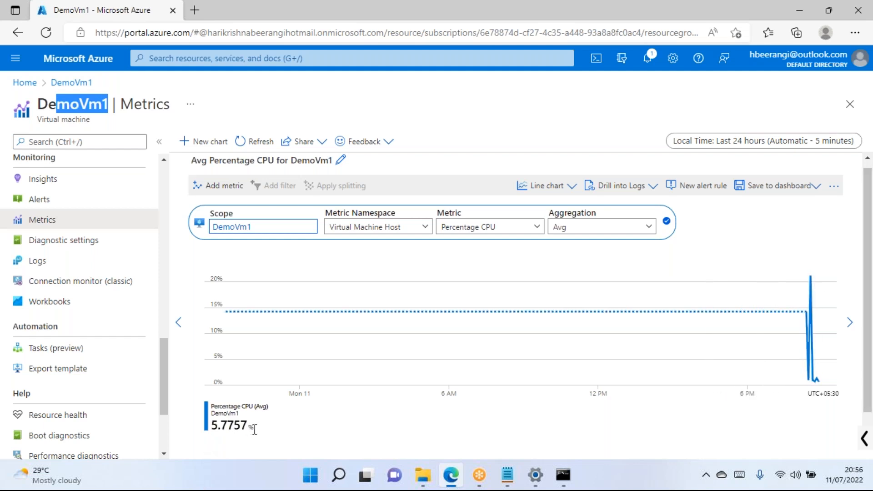
double_click(225, 425)
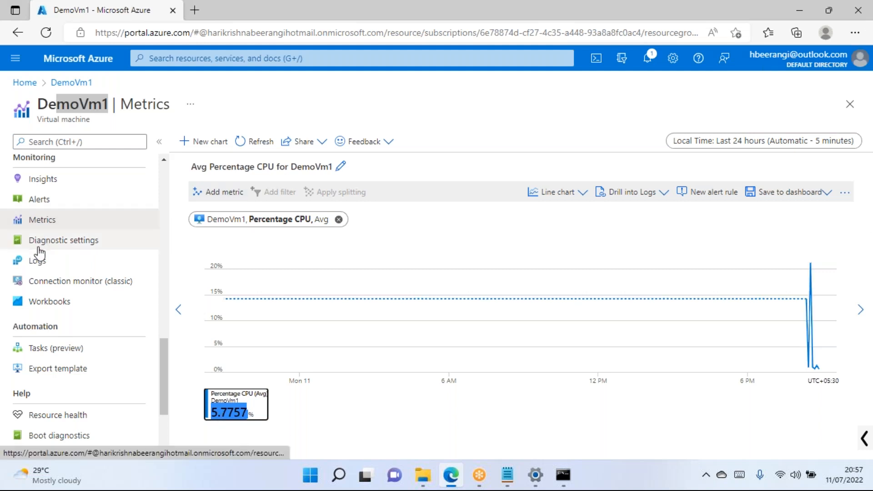
Open DemoVm1's Diagnostic settings and review the guest-level monitoring and storage account option.
left_click(79, 244)
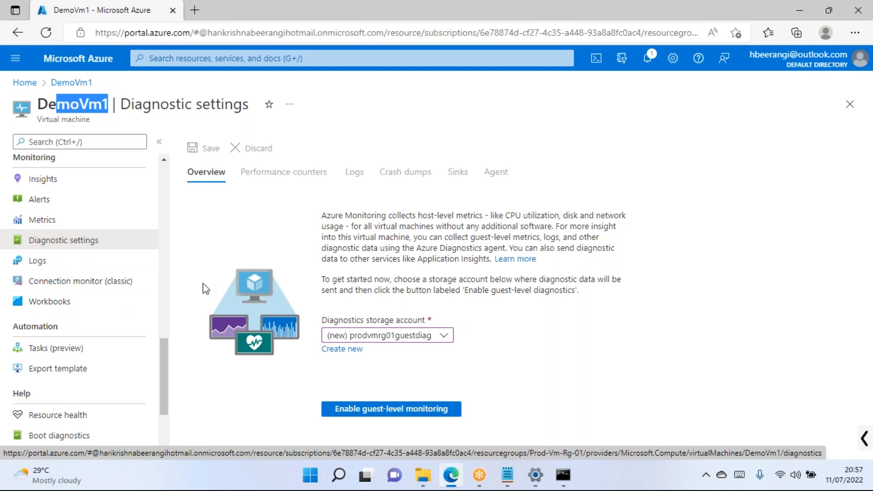
scroll(130, 289, "up", 10)
scroll(113, 250, "down", 9)
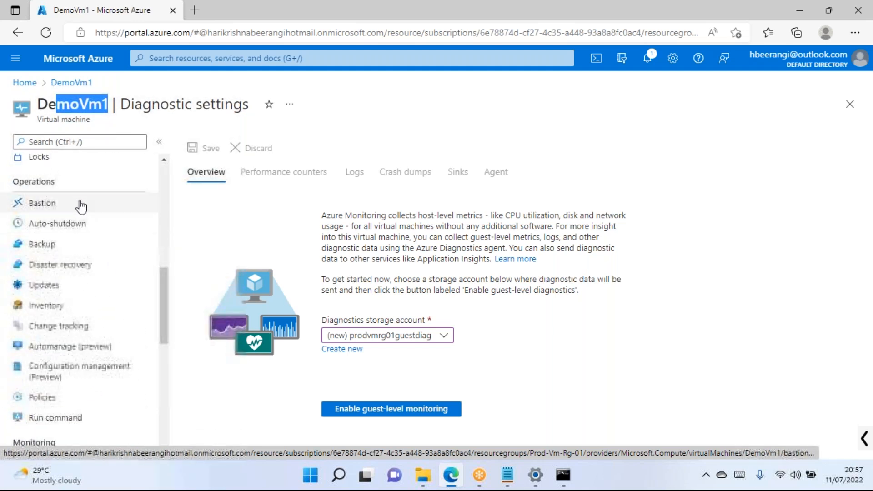
Check DemoVm1's Bastion page, then search 'bastion' to list all Bastions, including DemoVm1-Bastionhost.
left_click(67, 204)
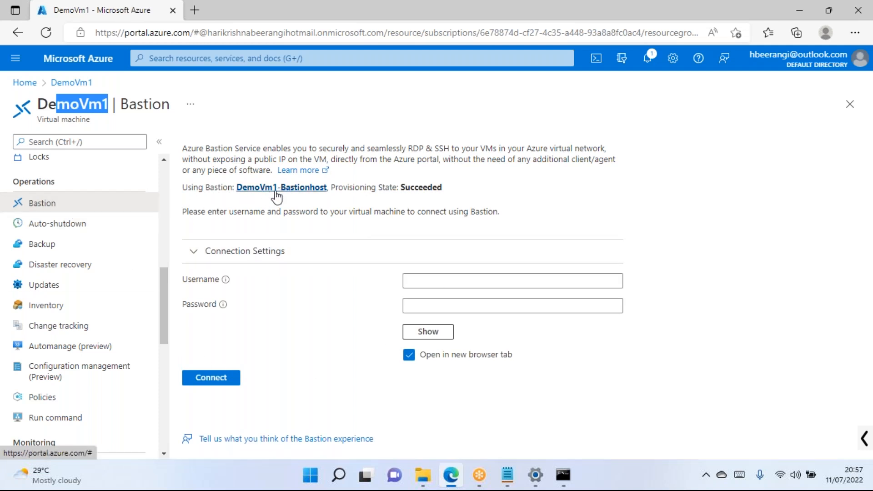
left_click(218, 58)
type("bastion")
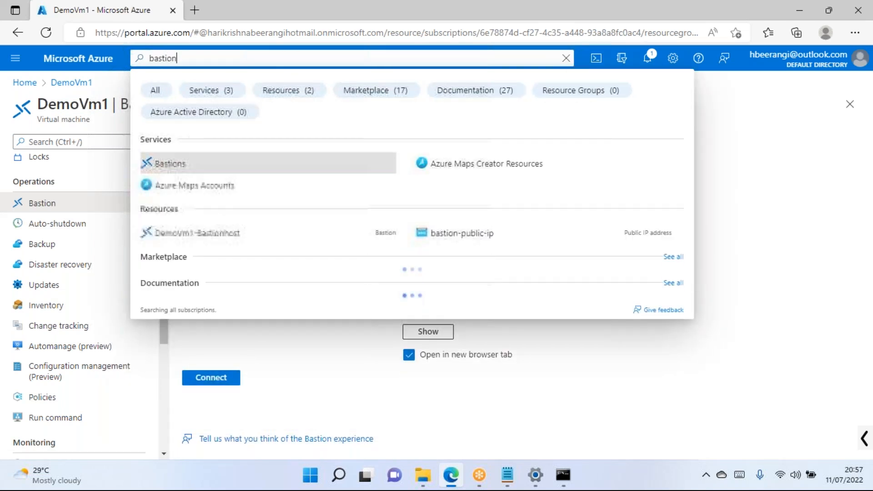
left_click(185, 164)
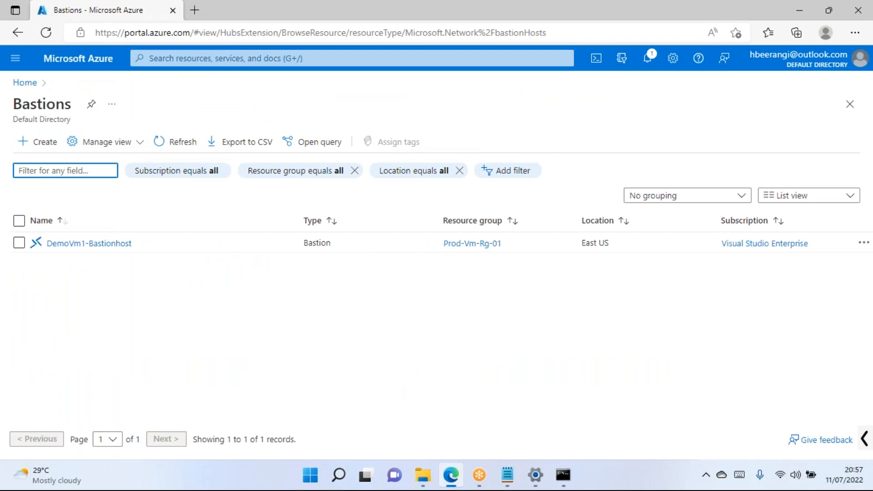
Open DemoVm1-Bastionhost and scroll across its empty Sessions table to review the columns.
left_click(93, 244)
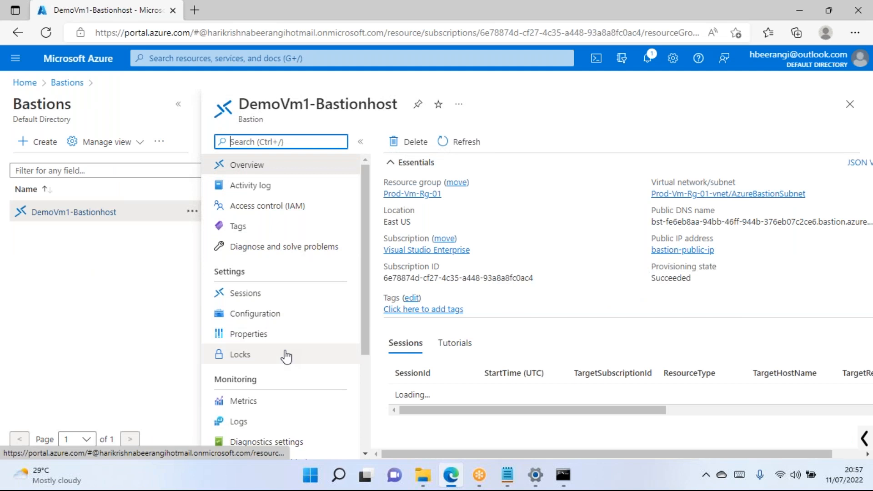
scroll(278, 337, "down", 1)
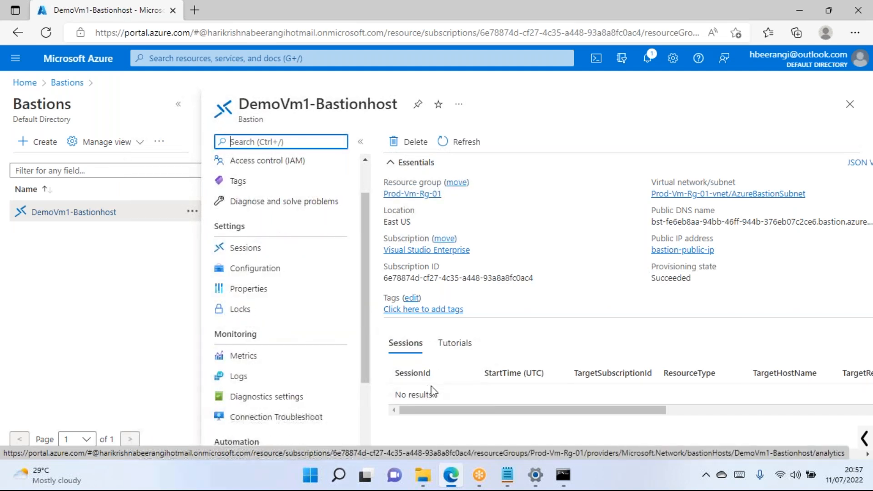
scroll(287, 282, "up", 1)
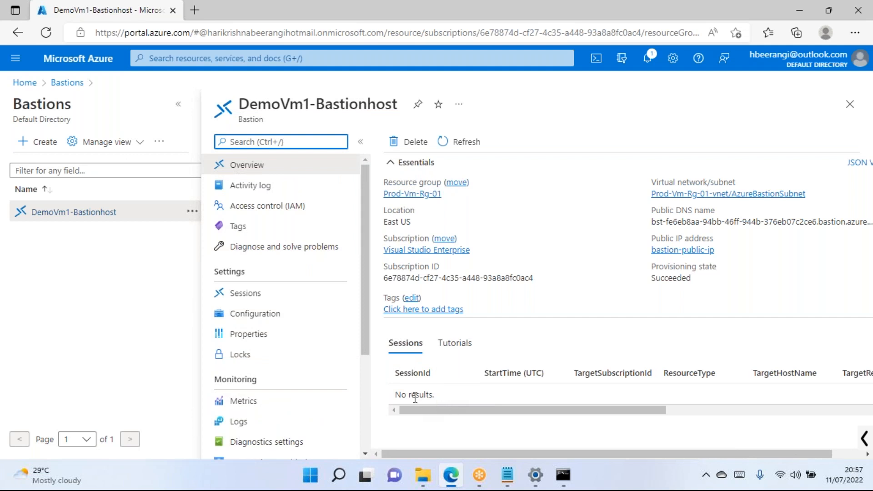
left_click_drag(487, 410, 571, 411)
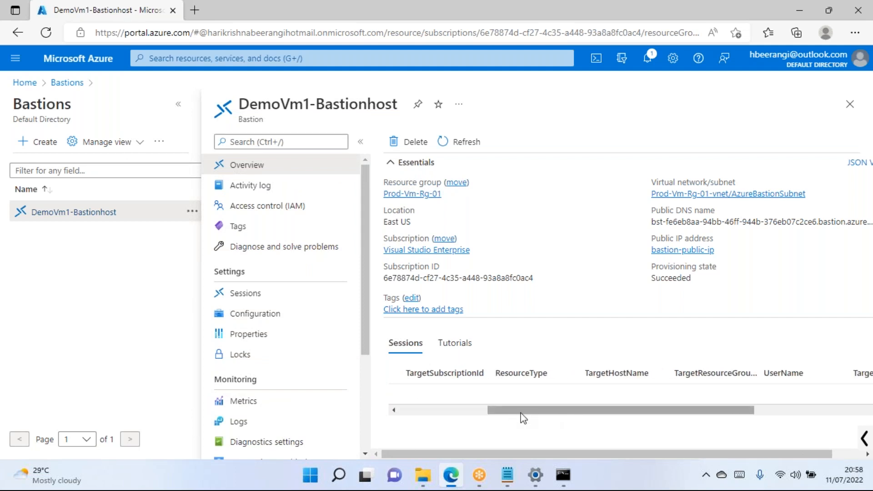
left_click_drag(518, 413, 419, 413)
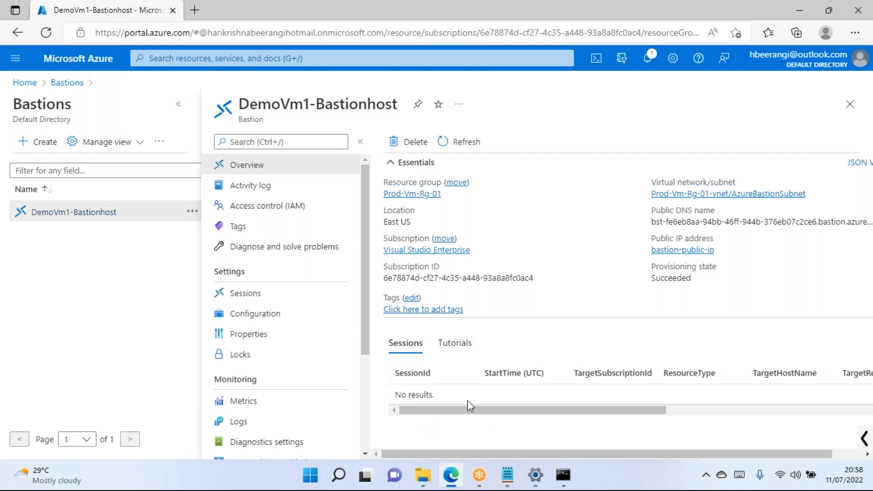
left_click_drag(523, 412, 732, 415)
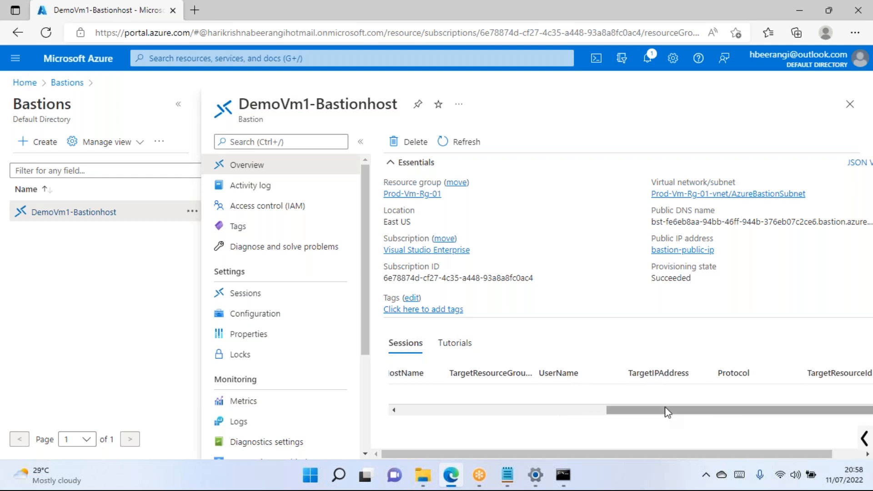
left_click_drag(659, 412, 699, 412)
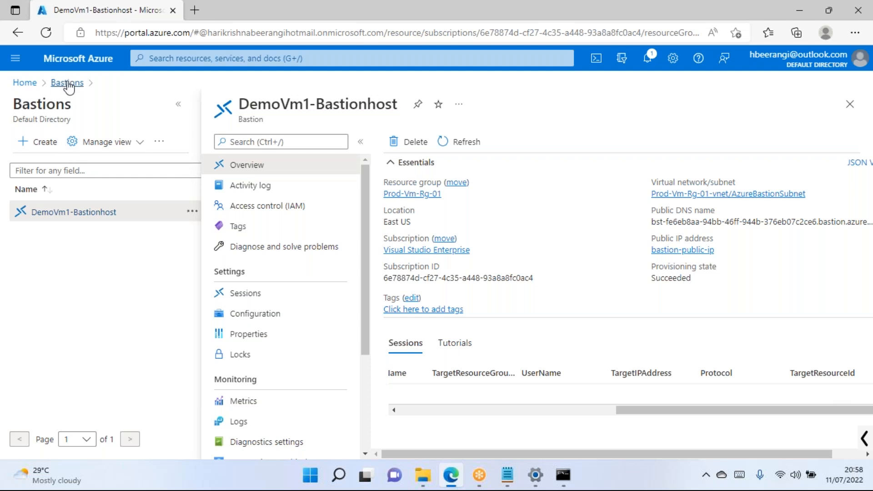
Go from the home page to the virtual machines list and open practice-vm1's Bastion settings.
left_click(24, 83)
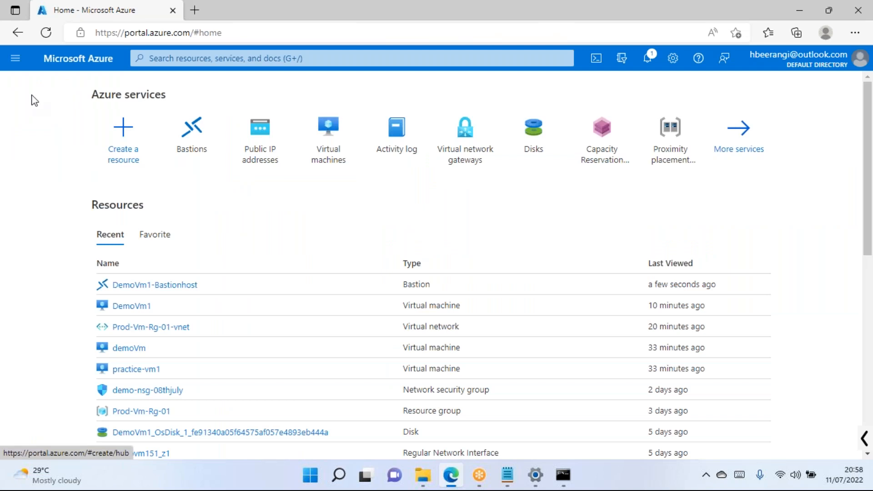
left_click(336, 155)
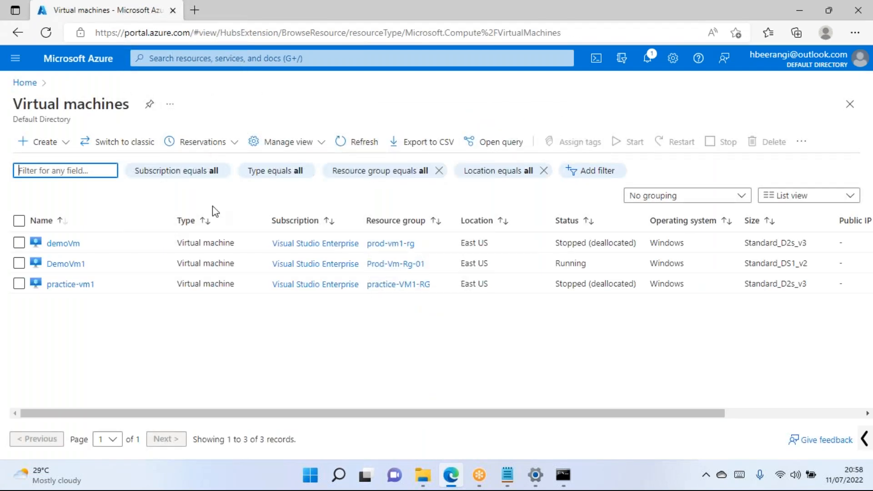
left_click(80, 287)
scroll(287, 300, "down", 6)
left_click(261, 299)
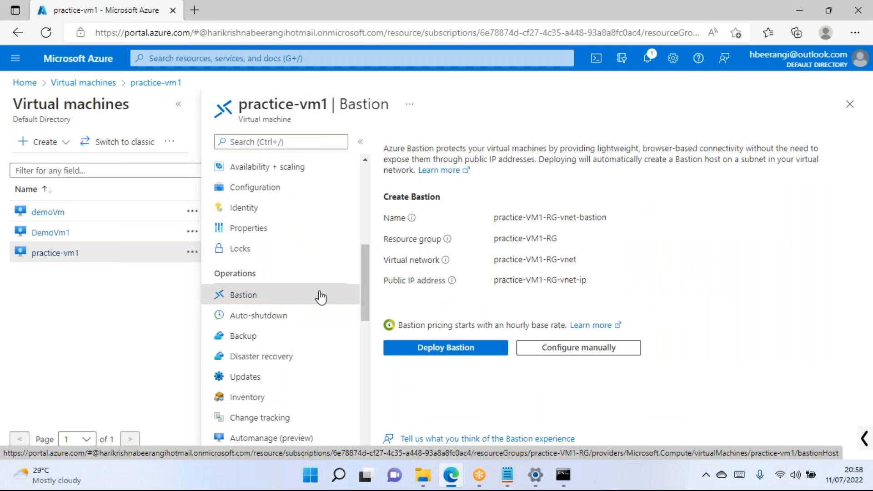
Start a manual Bastion configuration with resource group Prod-Vm-Rg-01.
left_click_drag(551, 217, 586, 217)
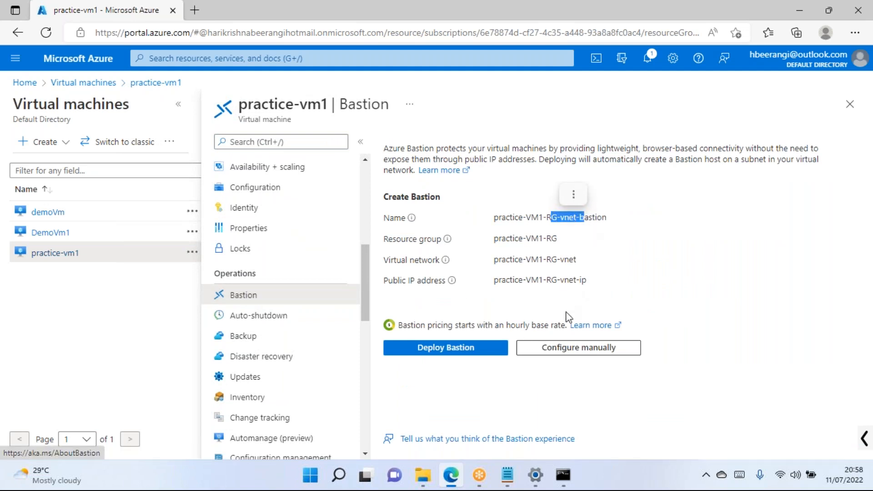
left_click(553, 349)
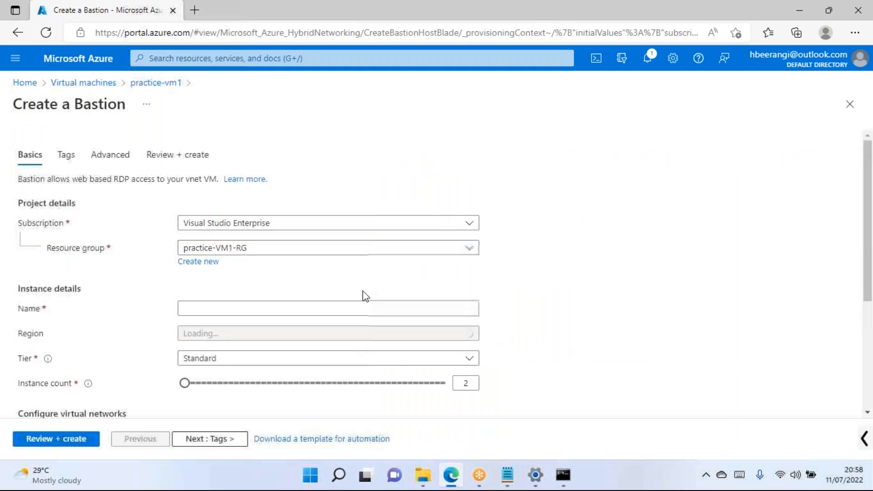
left_click(240, 253)
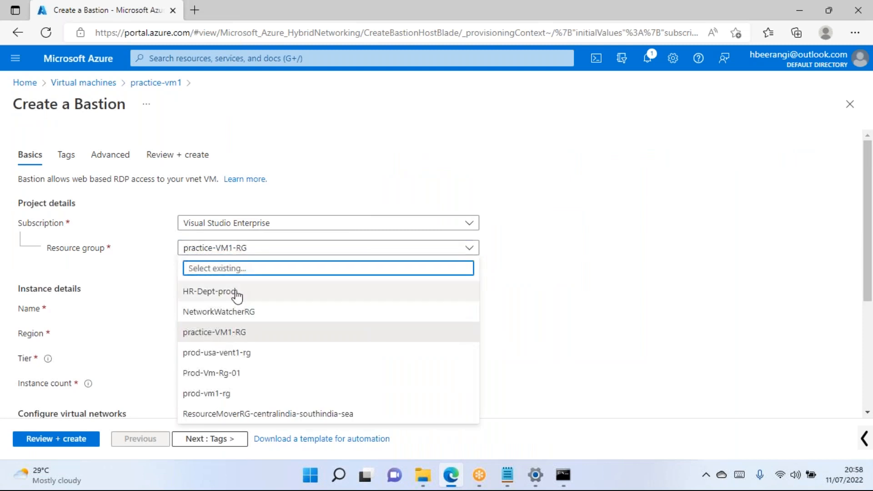
left_click(208, 374)
left_click(231, 307)
left_click(157, 349)
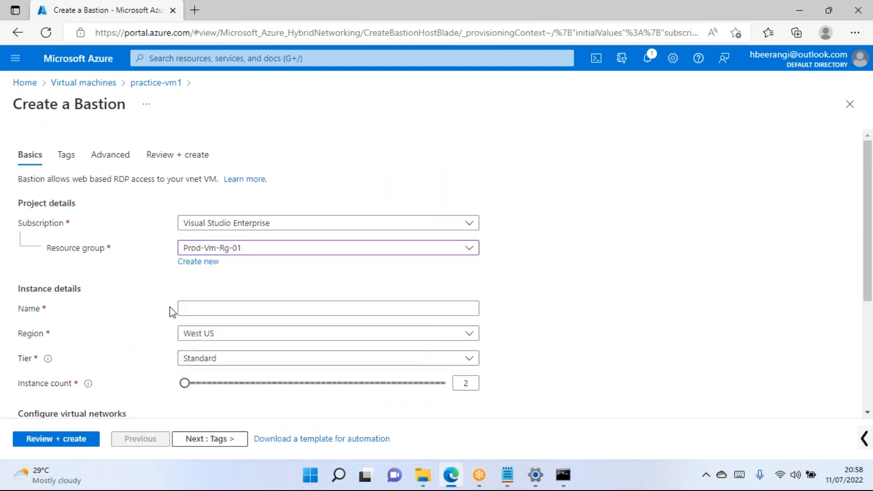
scroll(144, 326, "down", 2)
scroll(246, 252, "down", 2)
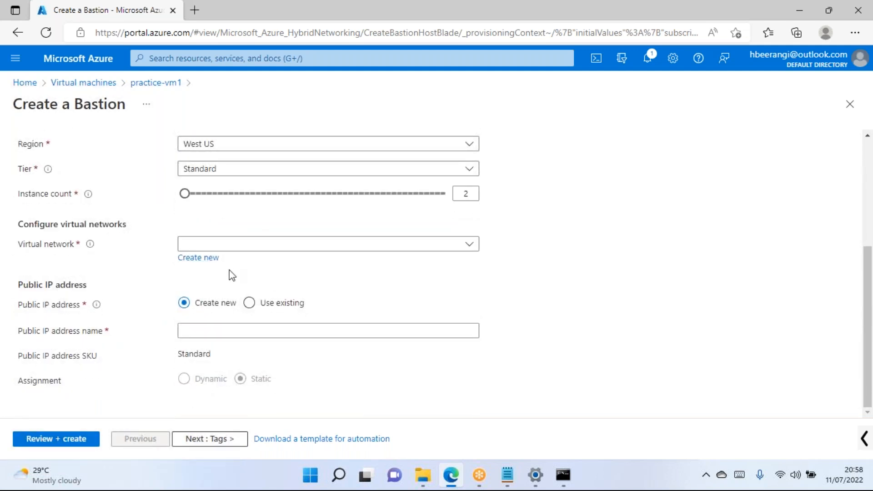
scroll(553, 207, "up", 4)
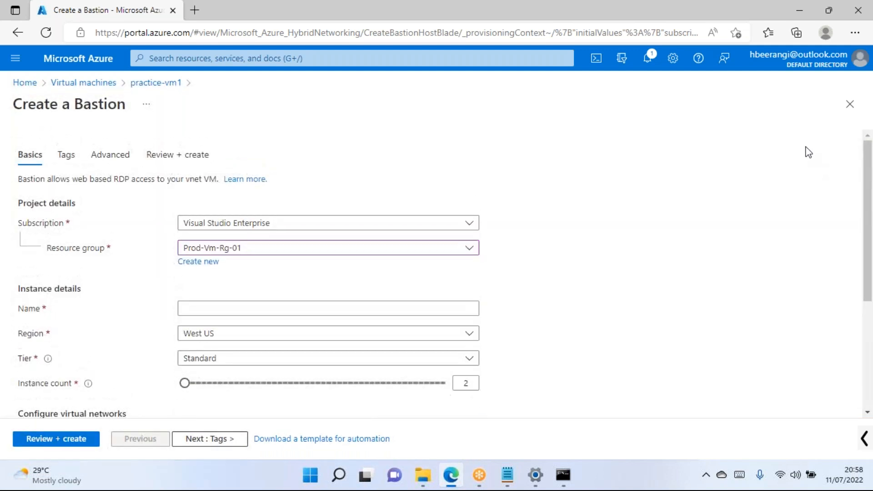
Discard the unsaved Create a Bastion form and close practice-vm1's Bastion page.
left_click(850, 108)
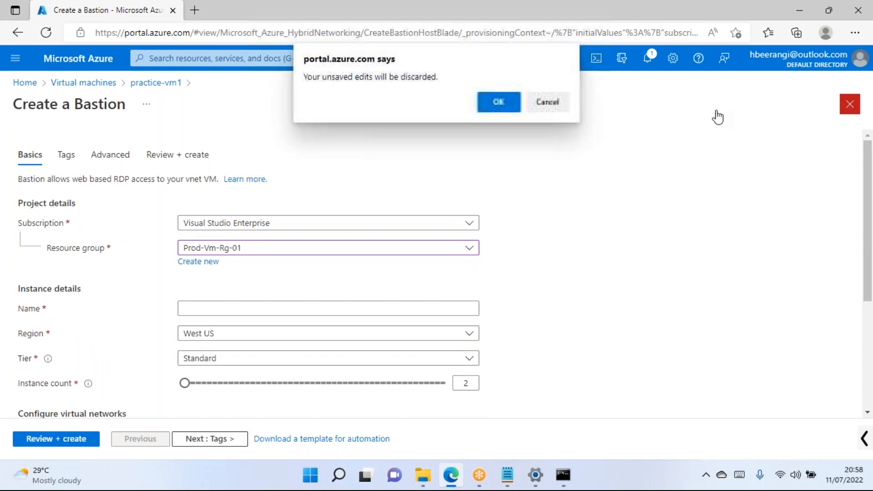
left_click(507, 106)
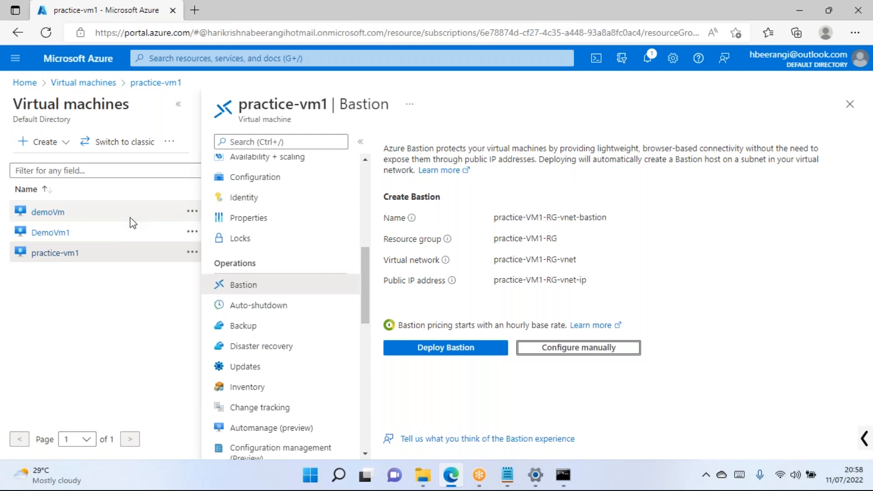
left_click(849, 104)
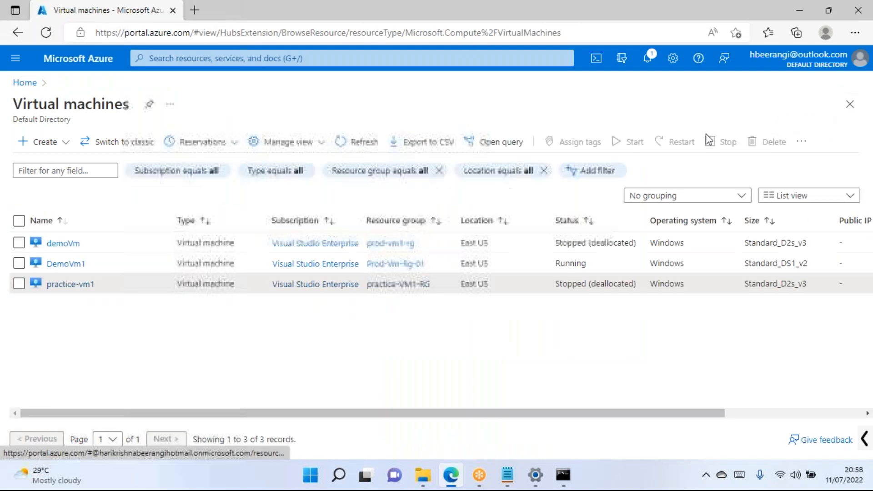
left_click(67, 264)
Launch Paint from the Win+R Run dialog to get a blank canvas.
scroll(271, 313, "down", 5)
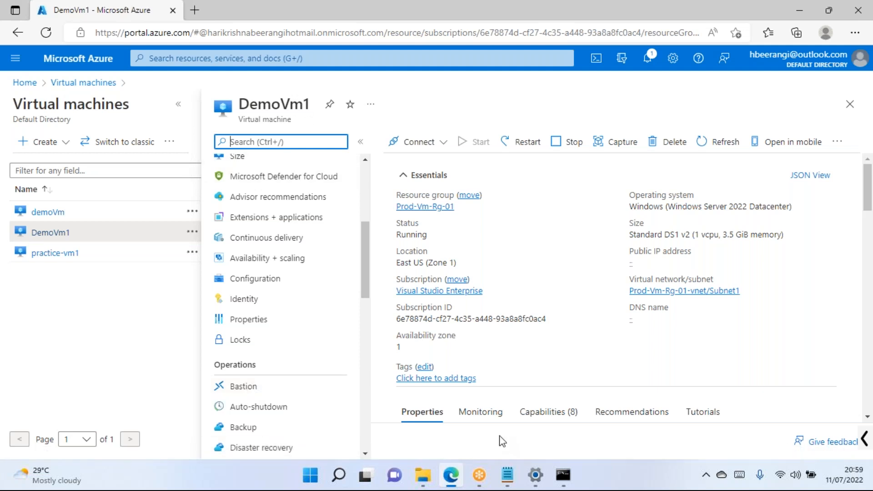
key("super+r")
type("msapi")
key("BackSpace")
key("BackSpace")
key("BackSpace")
type("paint")
key("Return")
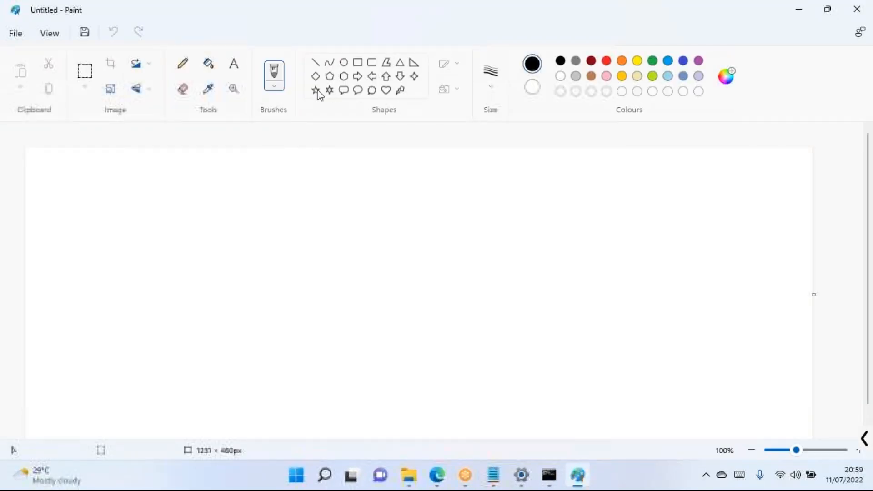
left_click(357, 62)
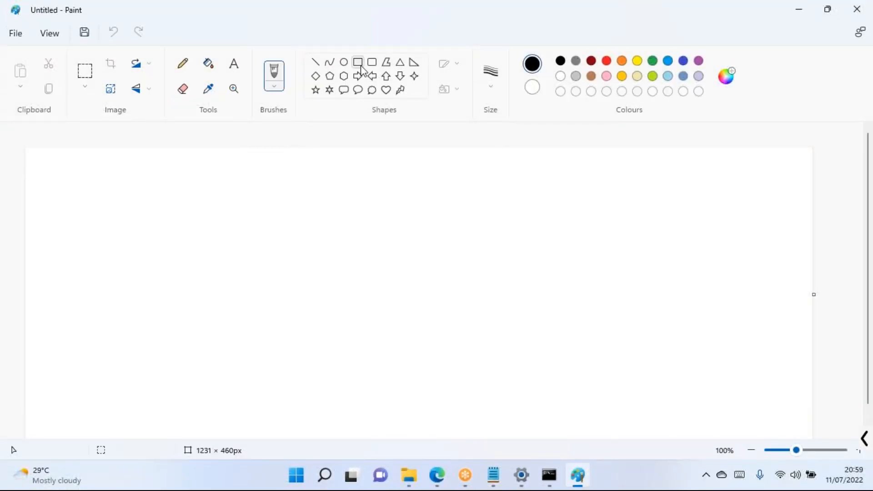
Draw six rectangles in a row across the top of the canvas.
left_click_drag(237, 169, 294, 212)
left_click_drag(320, 170, 388, 220)
left_click_drag(403, 172, 470, 220)
left_click_drag(481, 176, 559, 214)
left_click_drag(579, 171, 631, 214)
left_click_drag(658, 161, 719, 197)
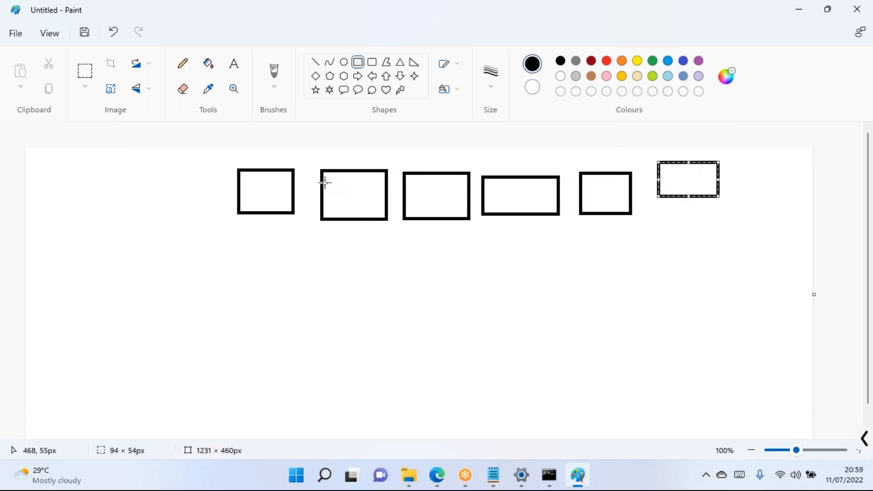
With the Pencil, mark the rectangles and add a small box below linked to the first rectangle.
left_click(182, 63)
left_click_drag(183, 180, 196, 200)
left_click_drag(356, 195, 372, 211)
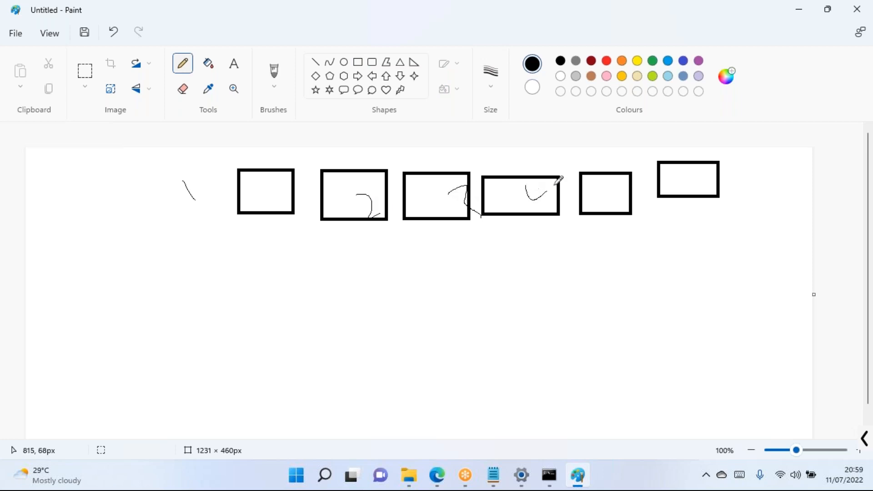
left_click_drag(743, 167, 768, 187)
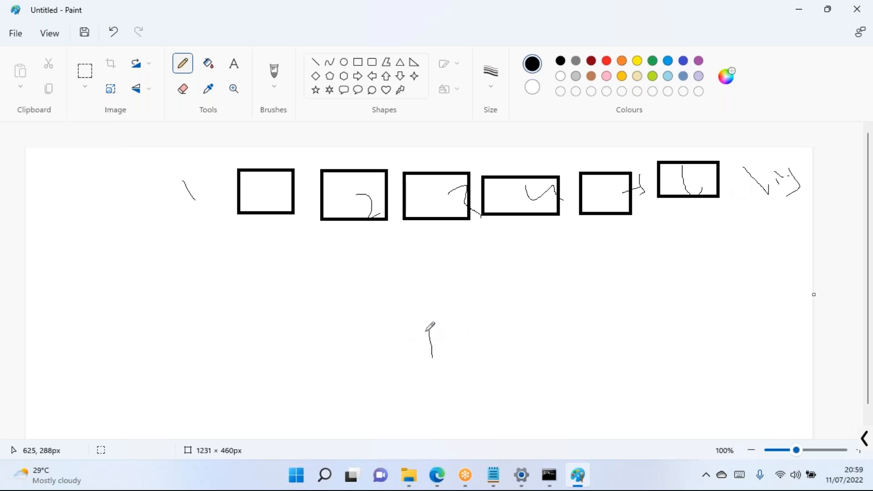
left_click_drag(467, 324, 445, 355)
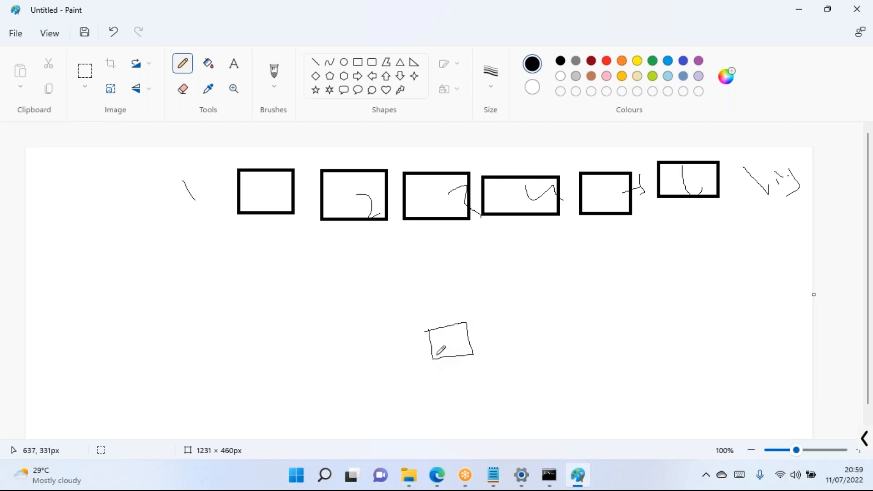
mouse_move(436, 323)
left_mouse_down()
mouse_move(321, 266)
mouse_move(286, 227)
left_mouse_up()
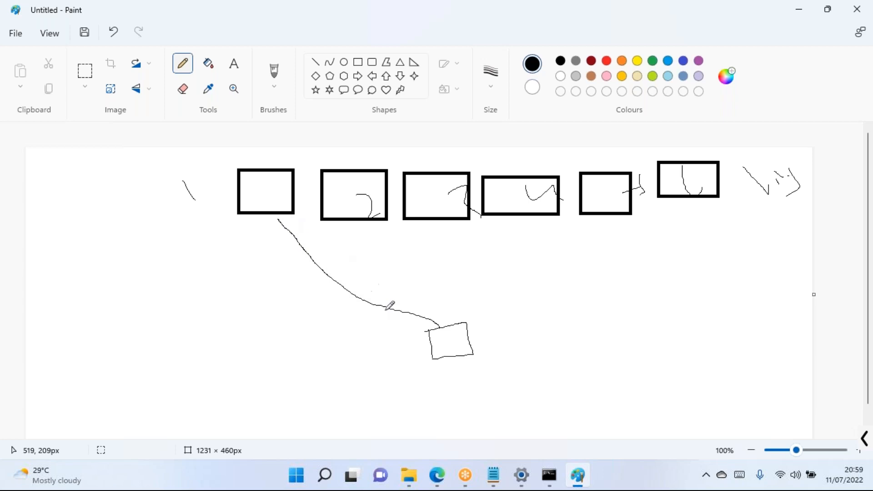
left_click_drag(507, 326, 565, 312)
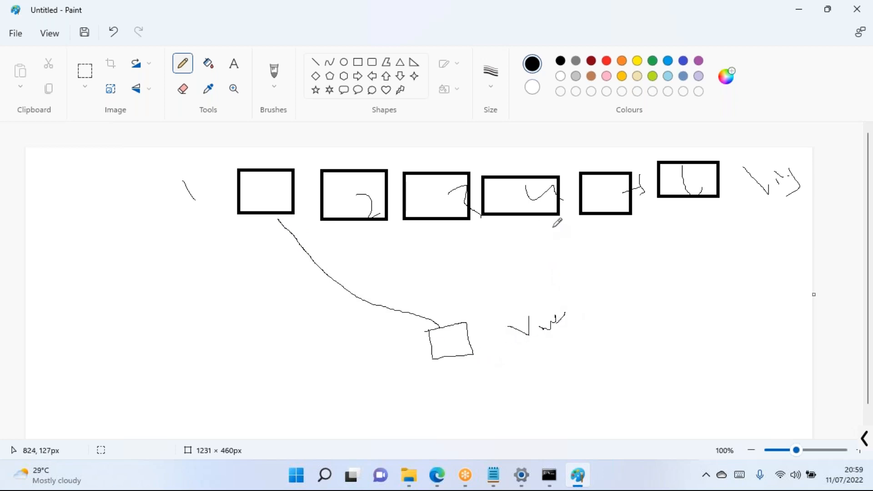
Outline the rectangle row and the small box, joined by an arrowed vertical connector.
mouse_move(231, 156)
left_mouse_down()
mouse_move(227, 231)
mouse_move(632, 223)
mouse_move(741, 156)
mouse_move(226, 168)
left_mouse_up()
mouse_move(441, 308)
left_mouse_down()
mouse_move(441, 380)
mouse_move(436, 299)
mouse_move(415, 303)
left_mouse_up()
mouse_move(563, 307)
left_mouse_down()
mouse_move(610, 321)
mouse_move(642, 301)
left_mouse_up()
left_click_drag(444, 302, 432, 230)
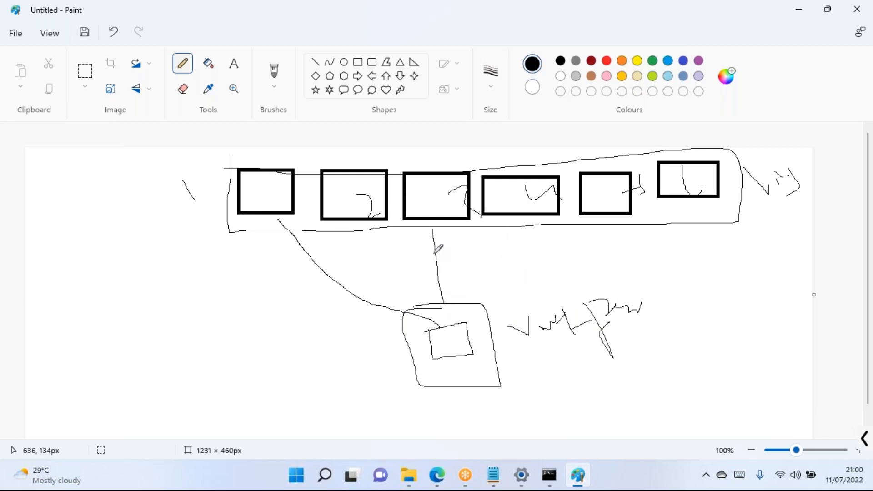
left_click_drag(446, 295, 439, 231)
left_click_drag(425, 296, 461, 276)
mouse_move(421, 245)
left_mouse_down()
mouse_move(429, 224)
mouse_move(450, 244)
left_mouse_up()
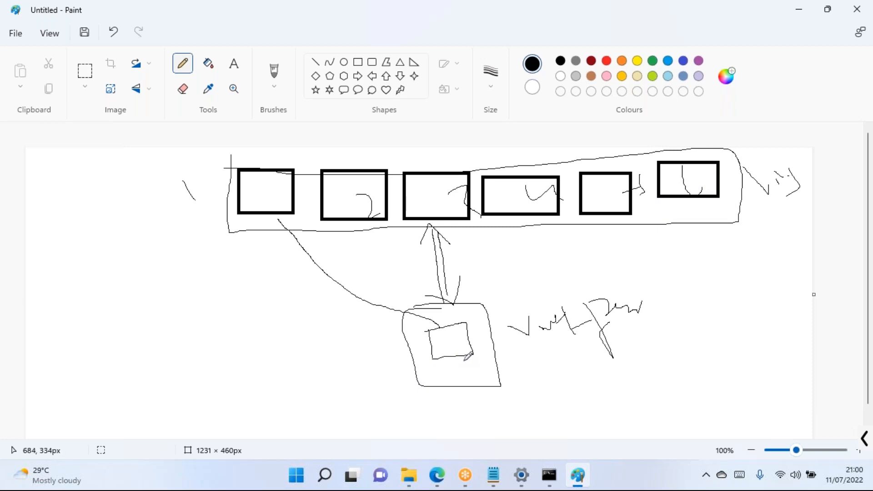
Draw a curved link from the lower box to a boxed label at the lower right.
scroll(791, 300, "down", 1)
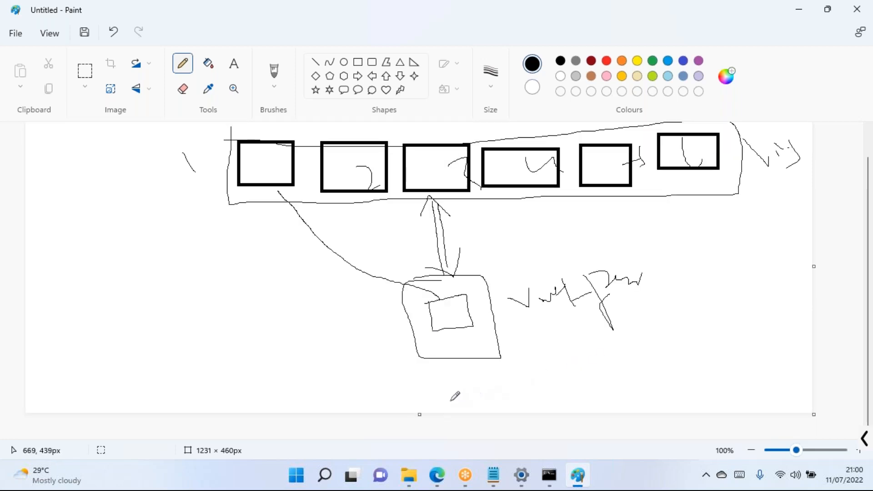
mouse_move(459, 332)
left_mouse_down()
mouse_move(591, 365)
mouse_move(600, 386)
left_mouse_up()
left_click_drag(625, 340, 630, 379)
left_click_drag(626, 342, 647, 371)
mouse_move(627, 368)
left_mouse_down()
mouse_move(682, 345)
mouse_move(757, 332)
left_mouse_up()
mouse_move(612, 348)
left_mouse_down()
mouse_move(630, 404)
mouse_move(764, 357)
mouse_move(668, 325)
mouse_move(601, 354)
left_mouse_up()
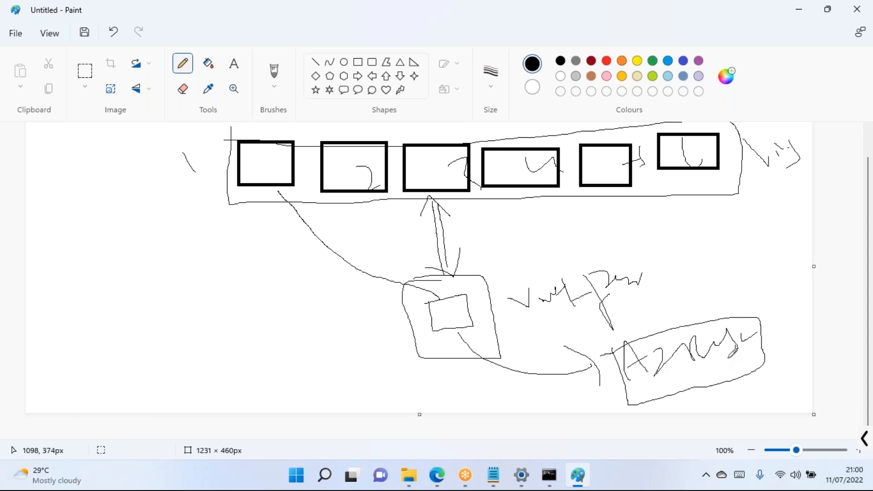
left_click_drag(743, 358, 722, 361)
Fan connector lines from the small box up to the rectangles in the row.
mouse_move(444, 316)
left_mouse_down()
mouse_move(472, 301)
mouse_move(444, 310)
mouse_move(275, 170)
left_mouse_up()
left_click_drag(353, 176, 410, 260)
left_click_drag(465, 210, 464, 230)
left_click_drag(470, 266, 500, 193)
left_click_drag(538, 246, 605, 190)
mouse_move(618, 225)
left_mouse_down()
mouse_move(657, 204)
mouse_move(723, 196)
left_mouse_up()
left_click_drag(502, 301, 629, 256)
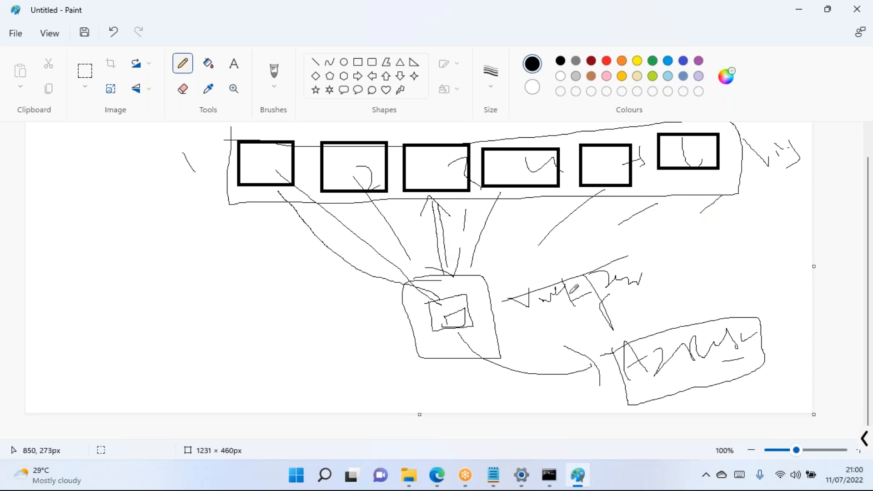
Enter the admin username and password on DemoVm1's Bastion page and submit the connection.
left_click(435, 482)
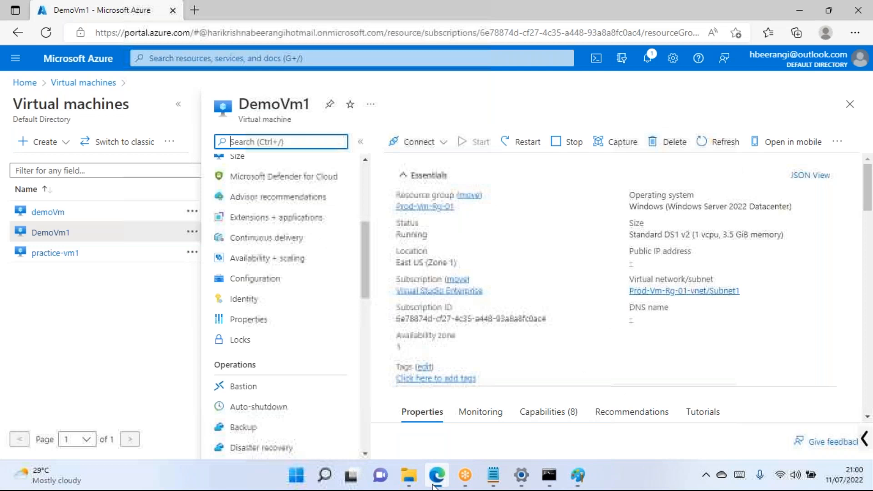
left_click(257, 390)
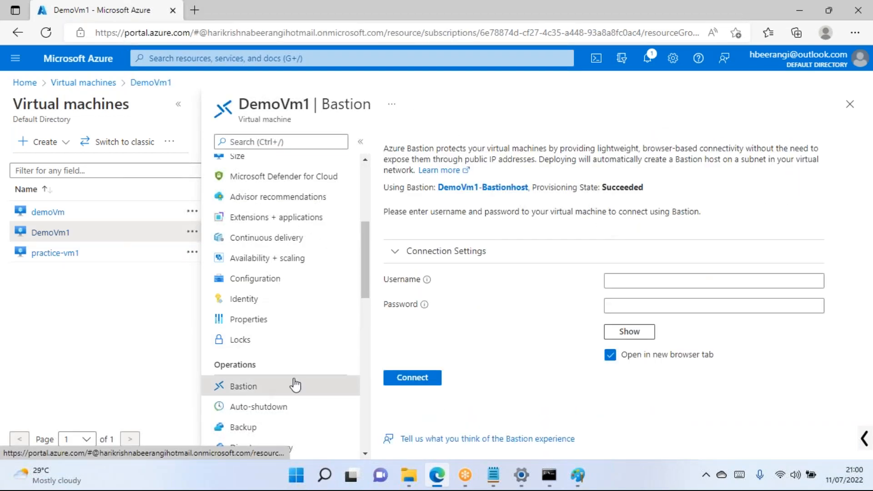
left_click(649, 283)
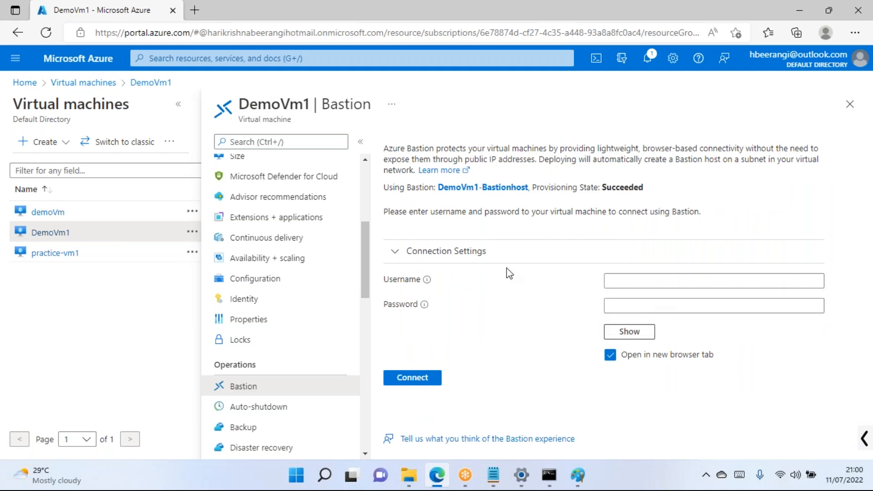
scroll(253, 214, "up", 2)
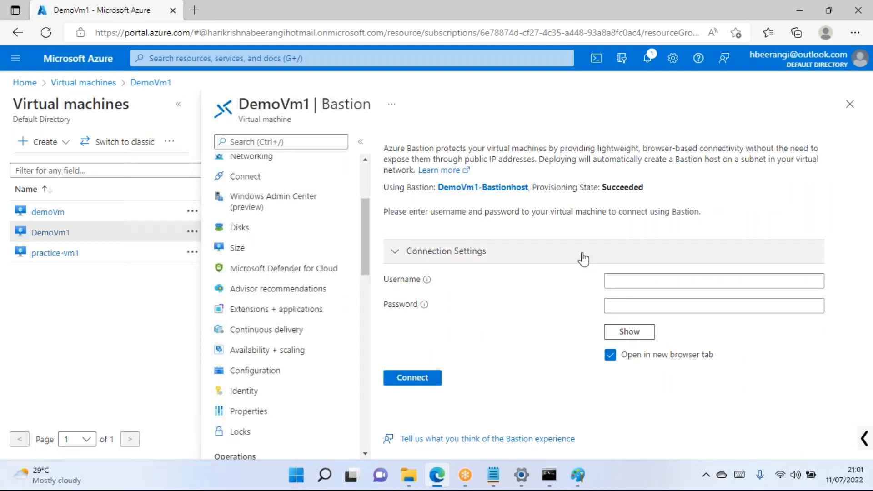
left_click(633, 285)
type("admibn")
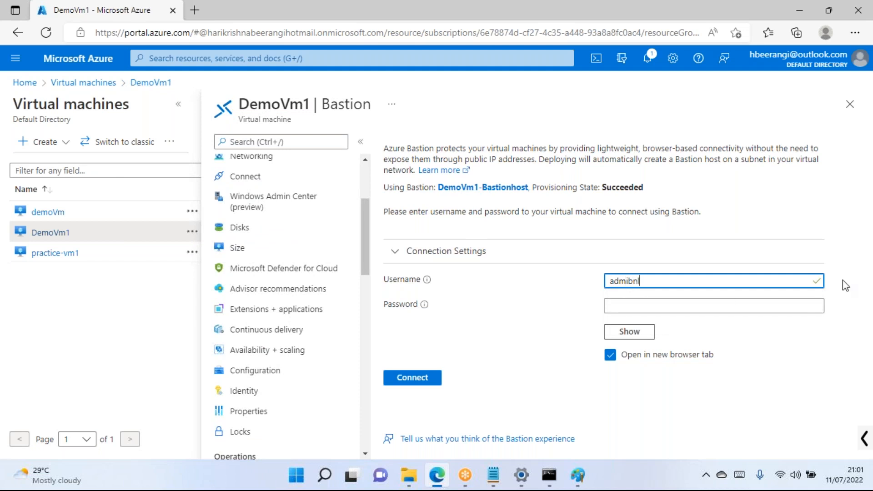
key("Tab")
key("Tab")
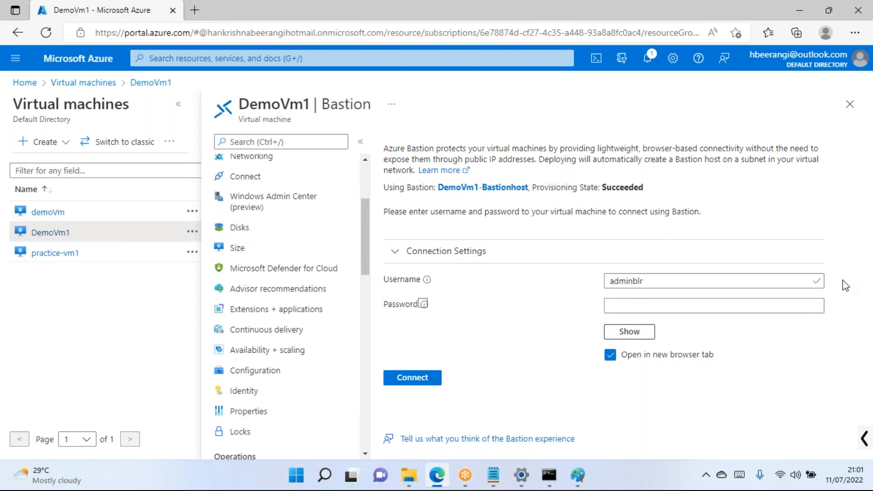
type("•••")
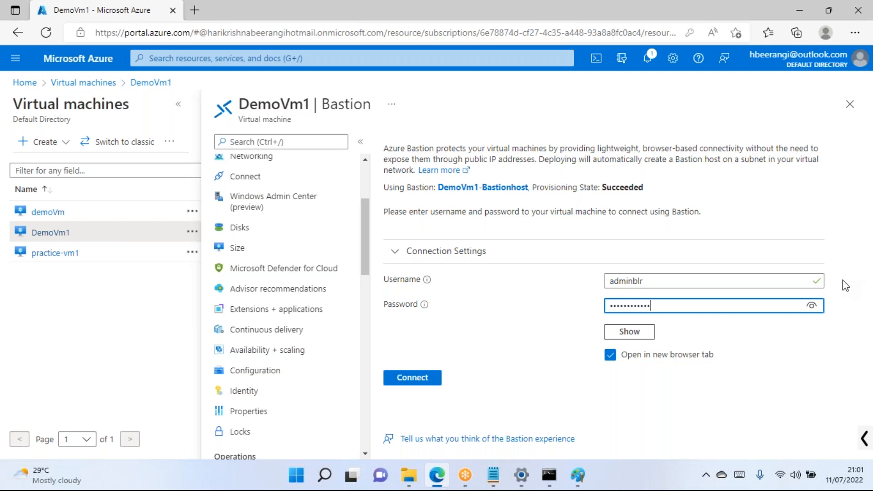
key("ctrl+a")
type("•")
key("Return")
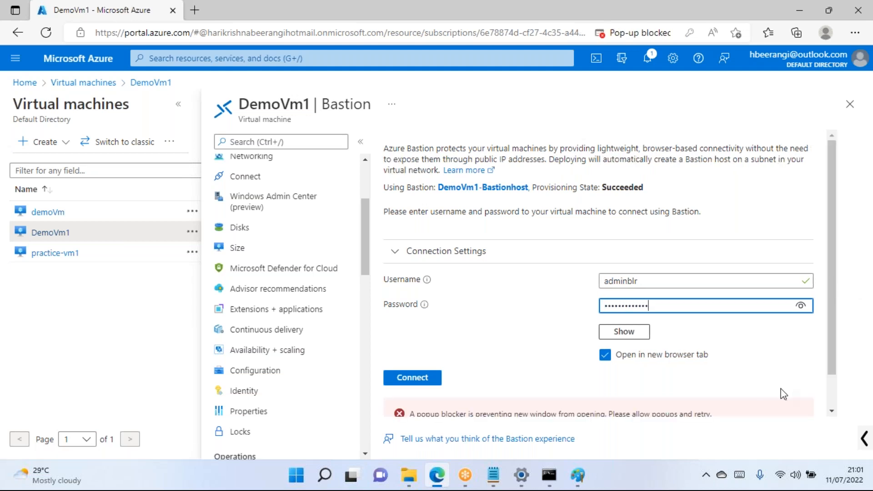
Always allow pop-ups from the Azure portal, then connect to DemoVm1 through Bastion.
scroll(571, 325, "down", 2)
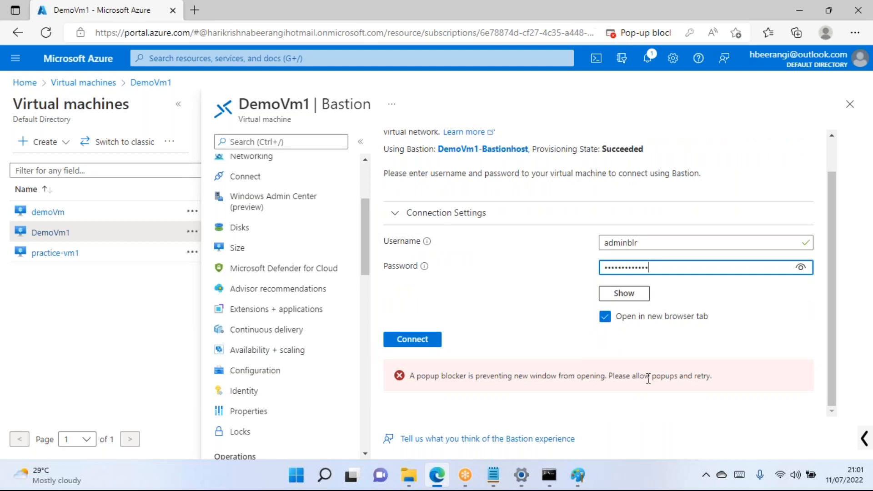
left_click(598, 21)
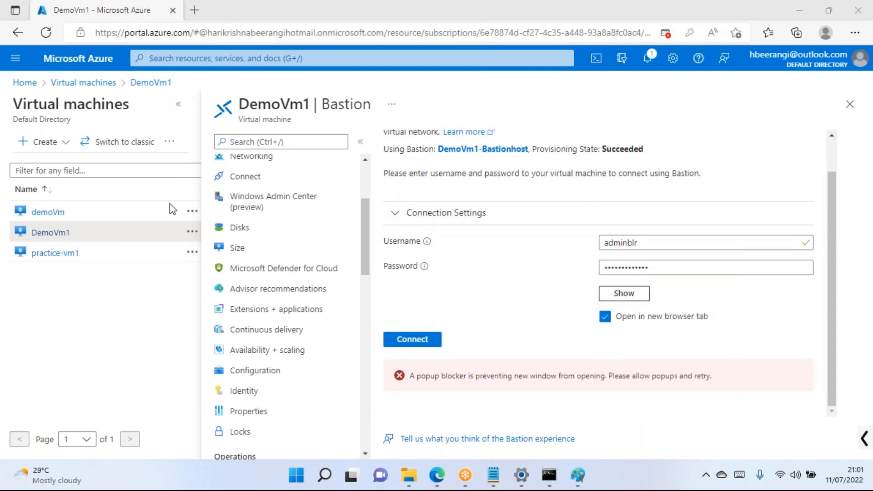
left_click(665, 33)
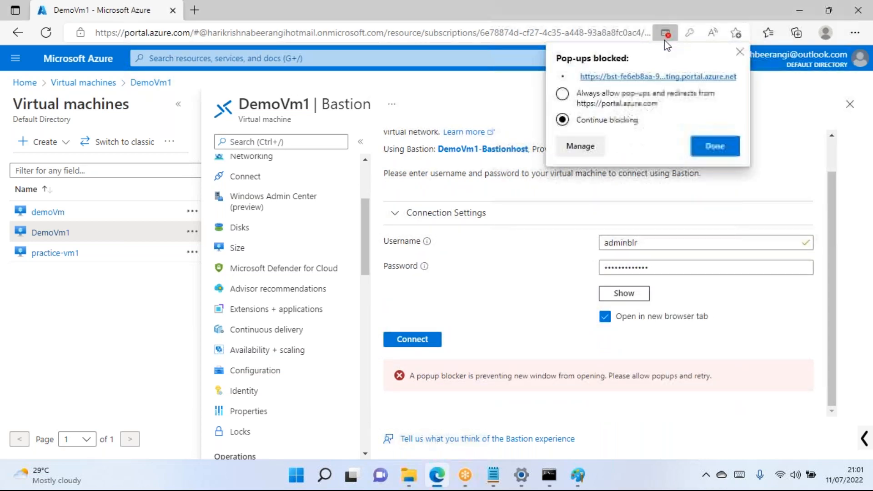
left_click(564, 95)
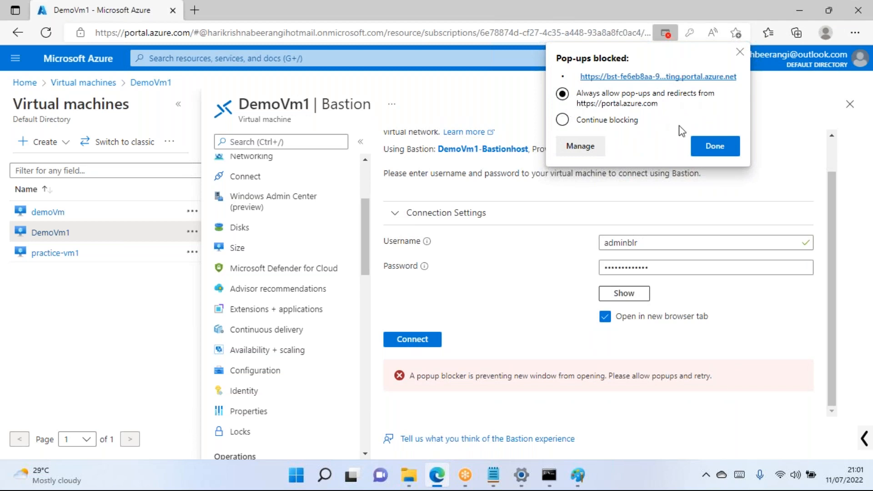
left_click(714, 146)
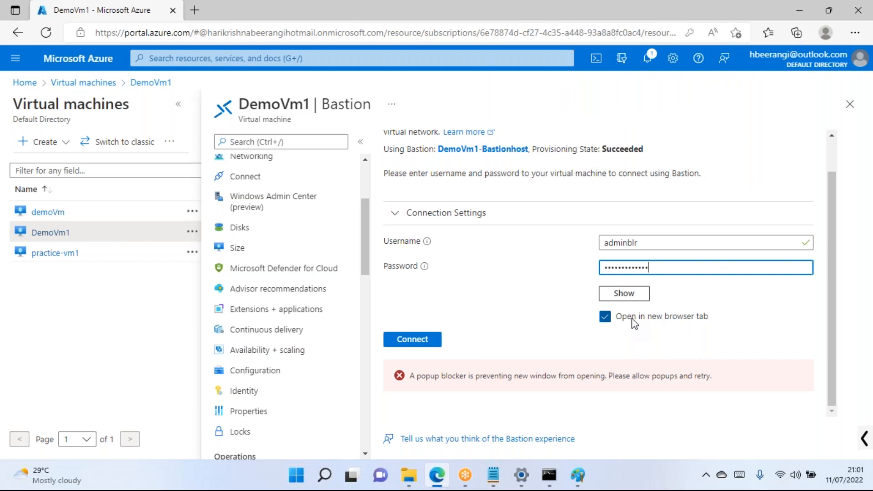
left_click(292, 14)
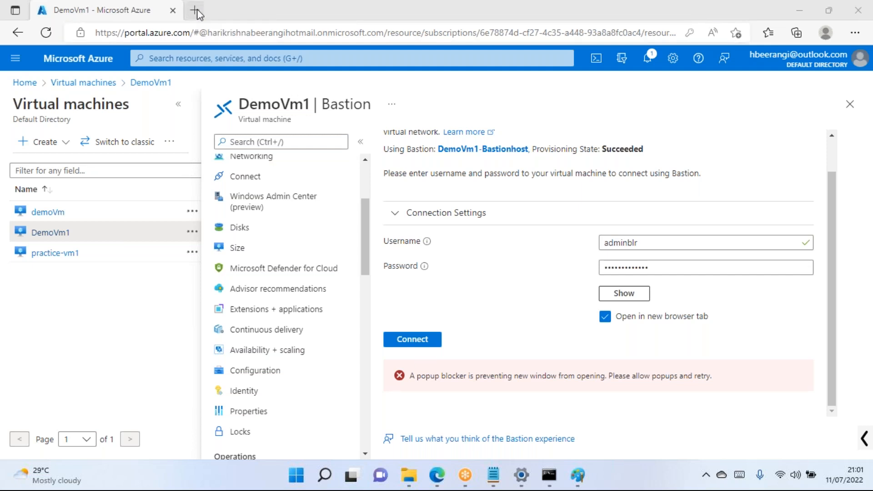
left_click(421, 340)
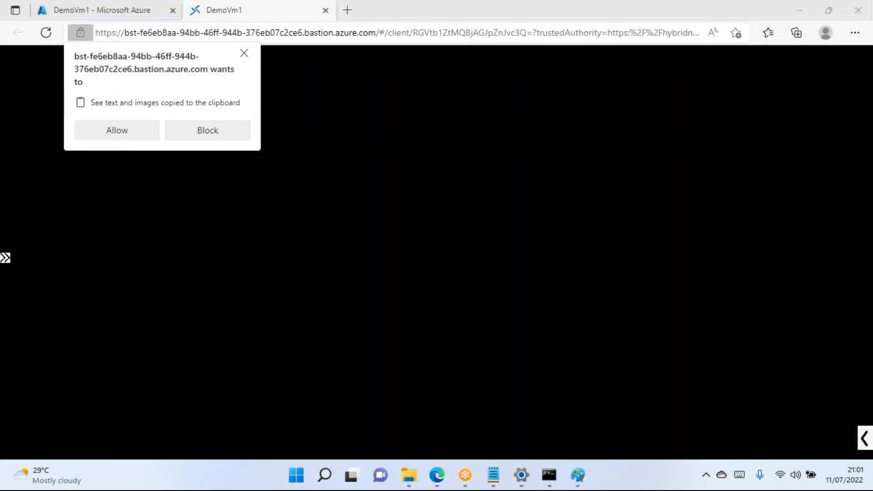
Allow clipboard access, dismiss the Windows Admin Center notice and close Server Manager on DemoVm1.
left_click(118, 134)
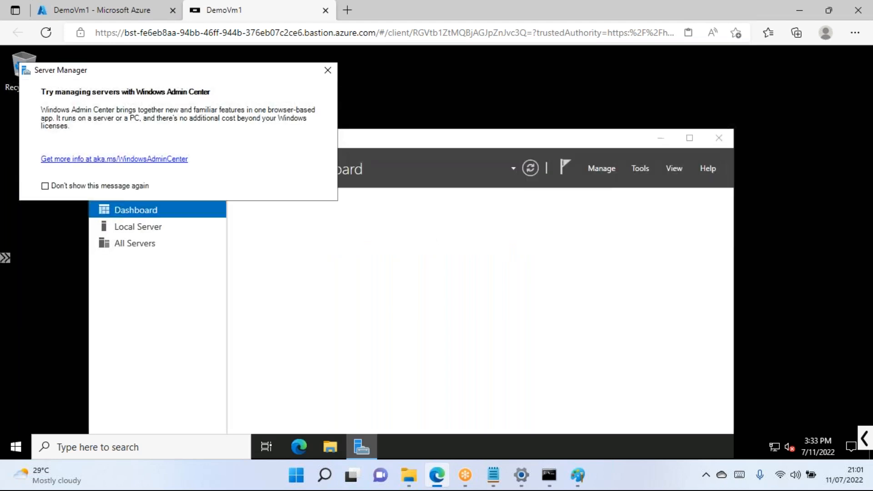
left_click(328, 70)
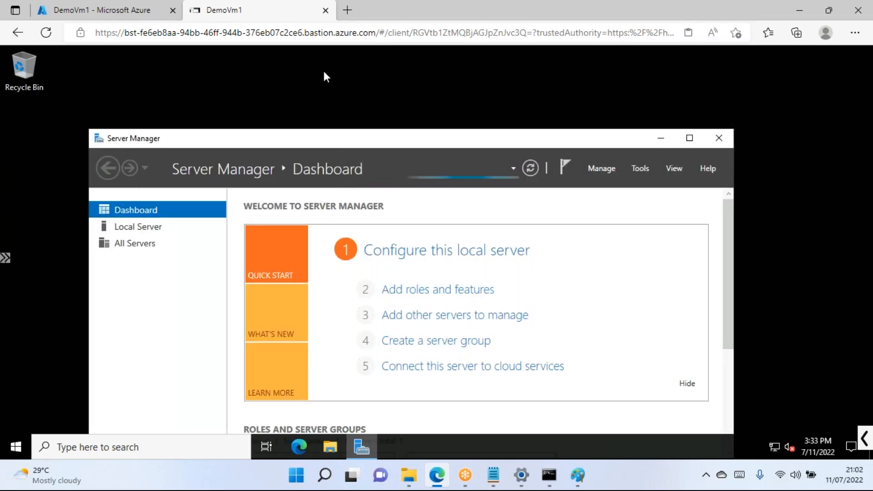
left_click(719, 138)
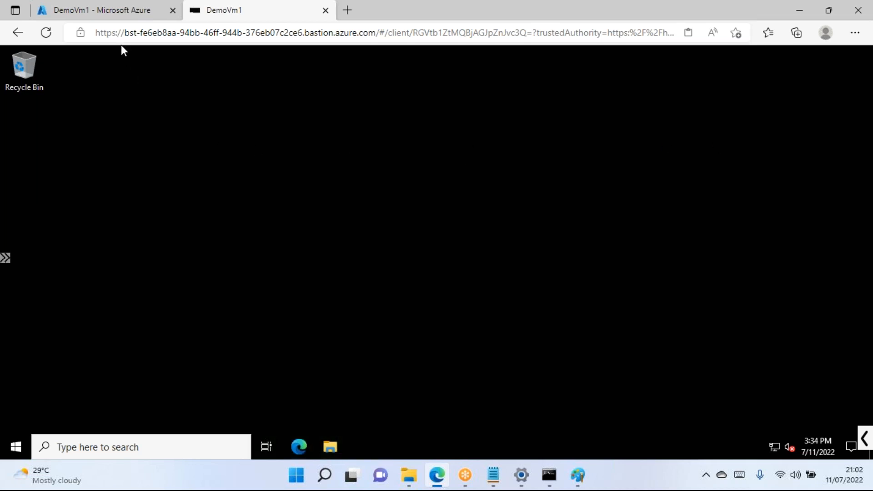
left_click(125, 17)
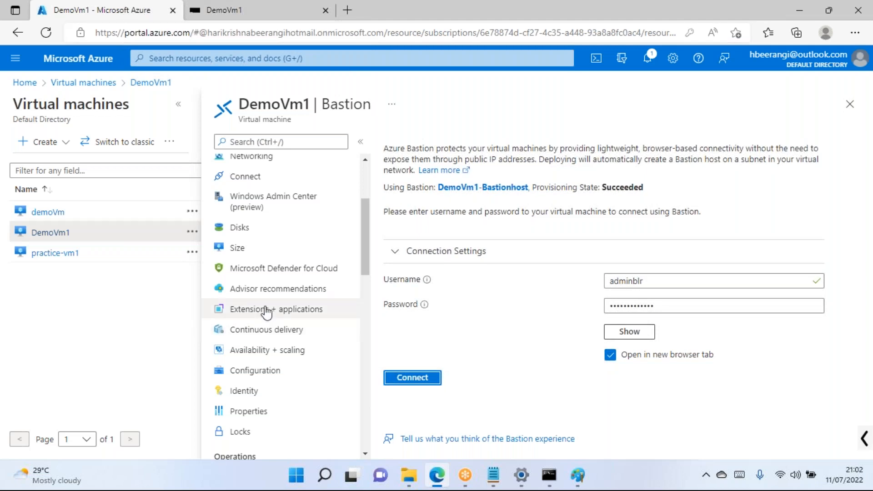
Check DemoVm1's Networking inbound port rules, then return to the remote desktop tab.
left_click(268, 248)
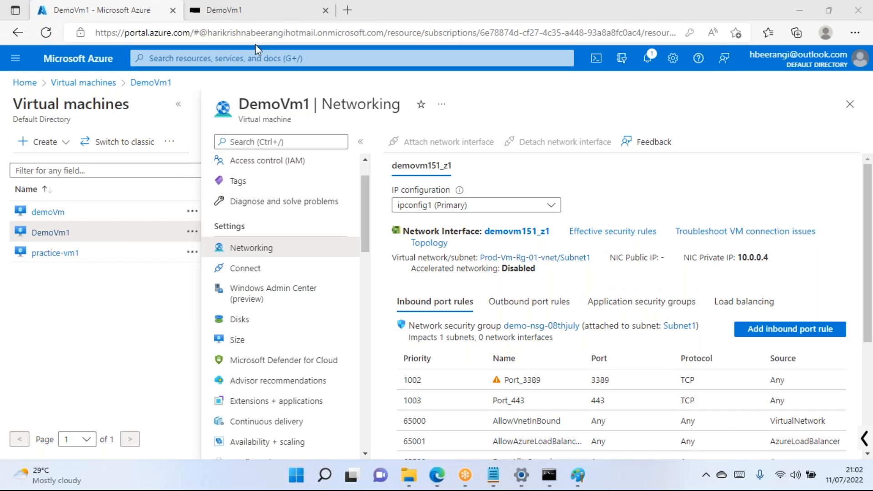
left_click(211, 10)
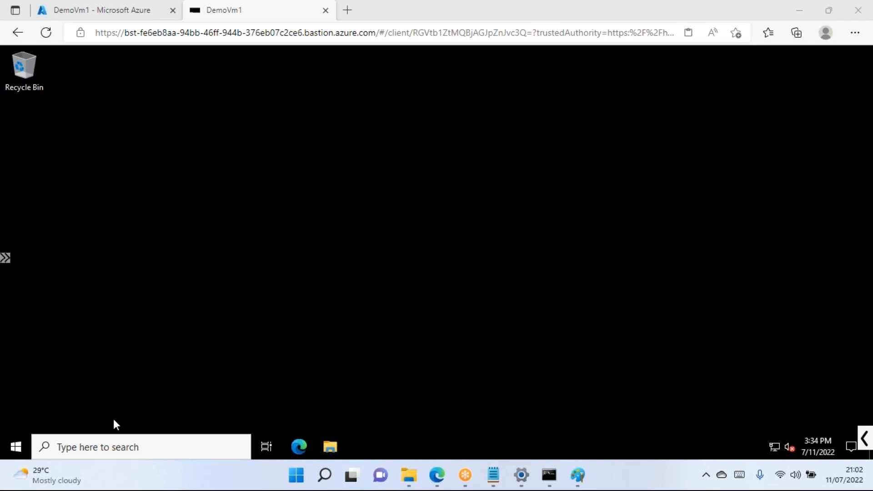
Open File Explorer on the VM at This PC and select the Temporary Storage (D:) drive.
left_click(16, 446)
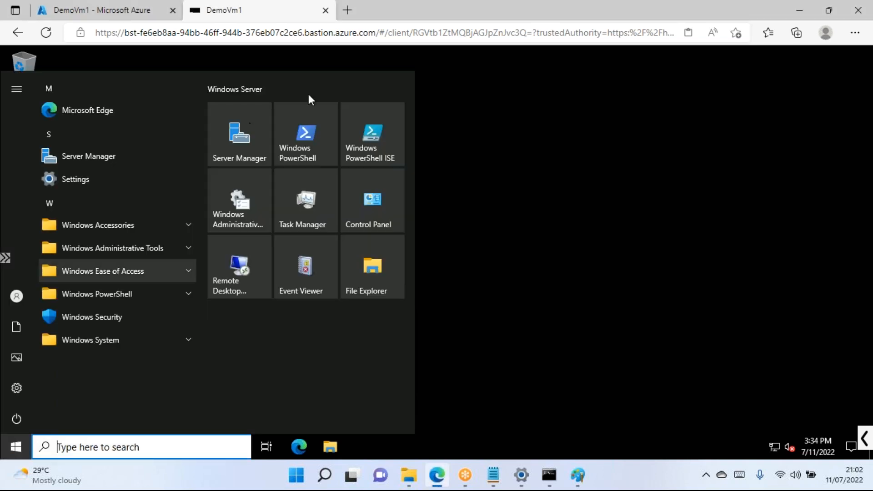
left_click(353, 14)
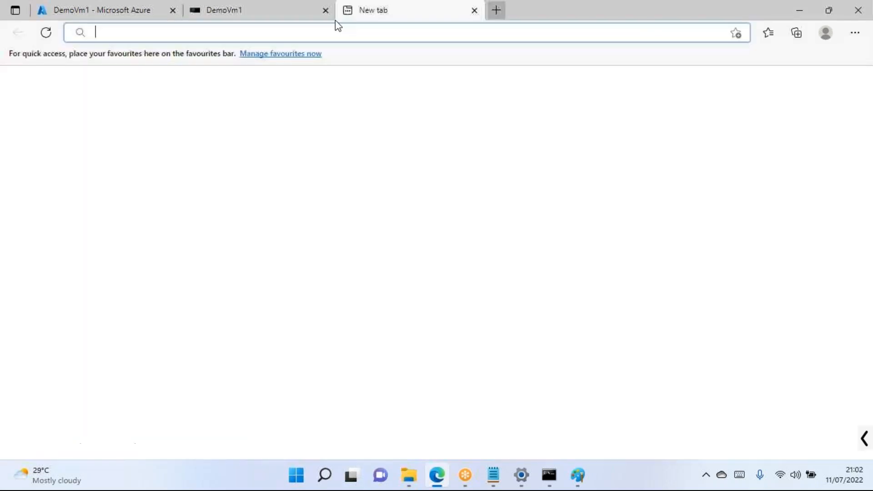
left_click(277, 15)
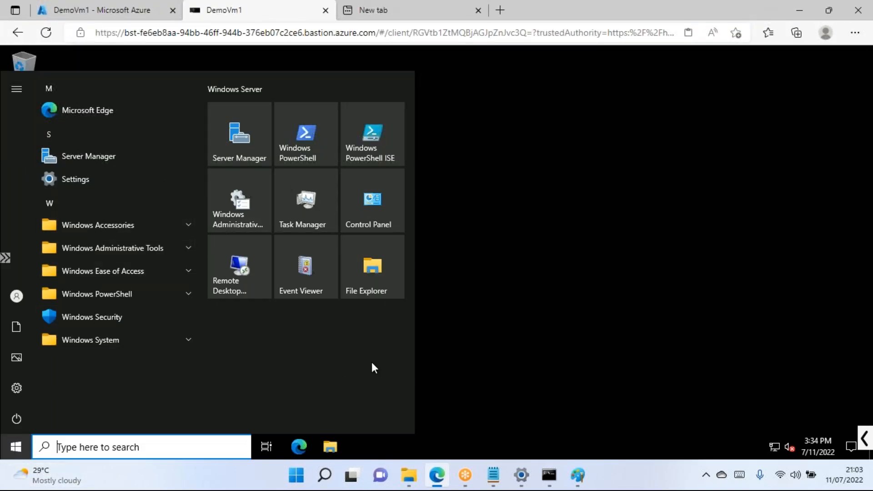
left_click(372, 272)
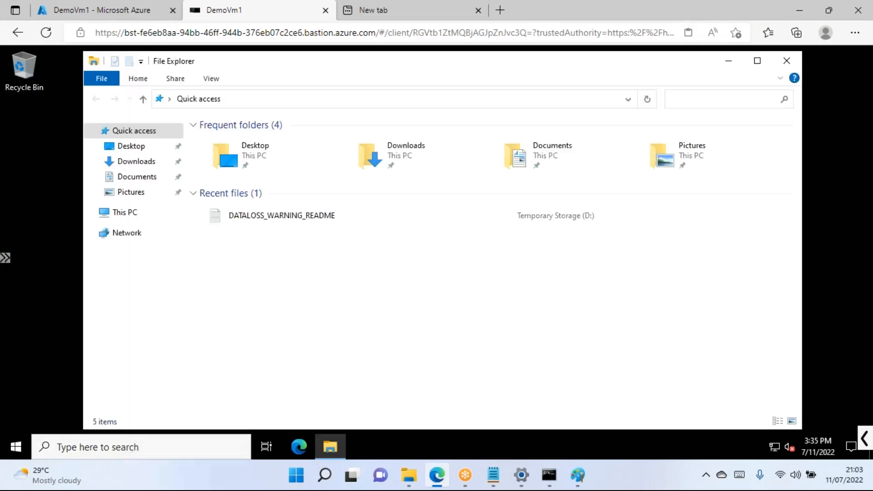
left_click(148, 214)
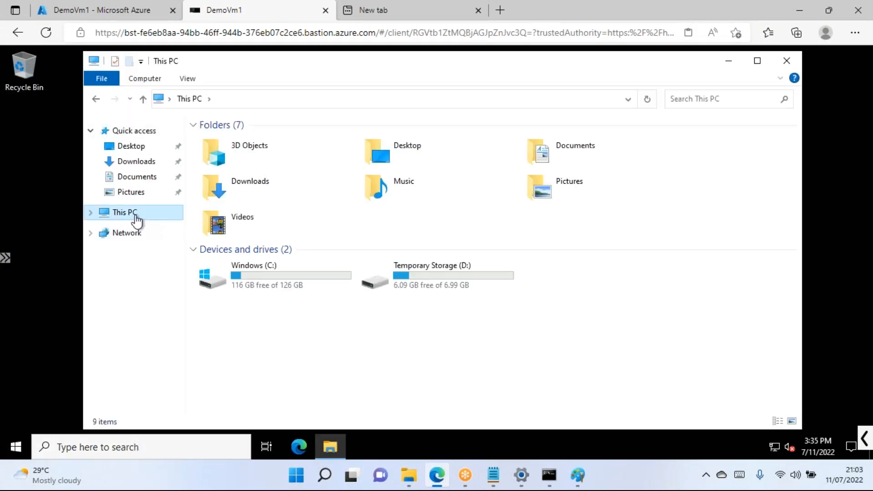
left_click(441, 286)
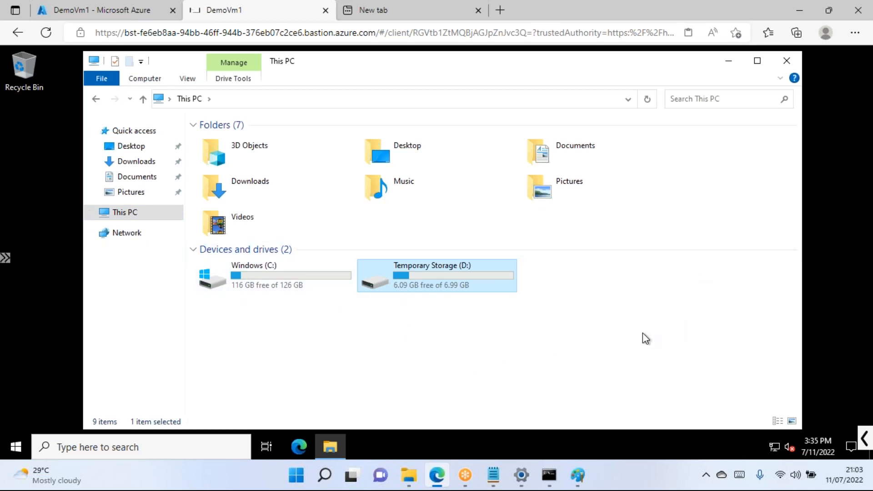
Open and close the VM's Start menu twice, then return to the Azure portal tab.
left_click(15, 447)
left_click(538, 376)
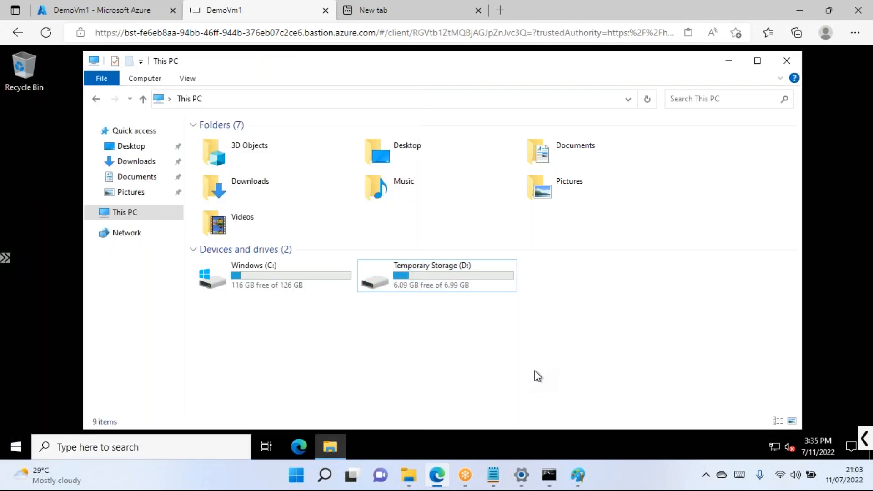
left_click(18, 446)
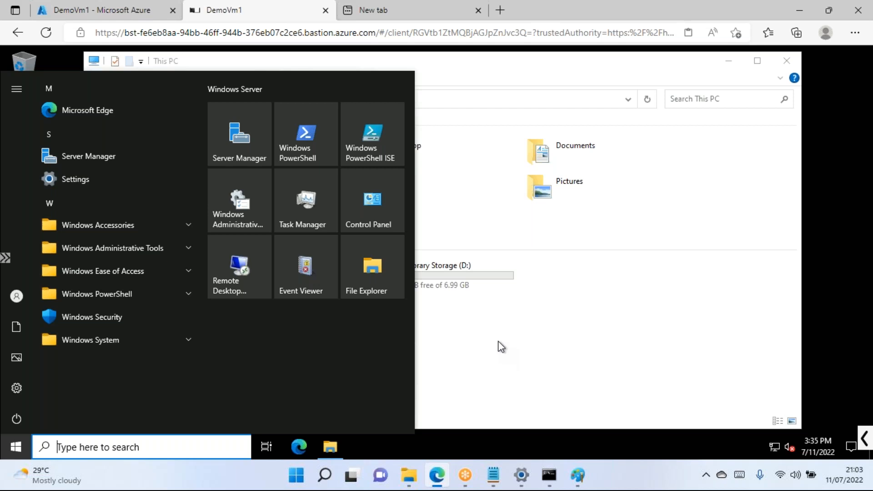
left_click(636, 356)
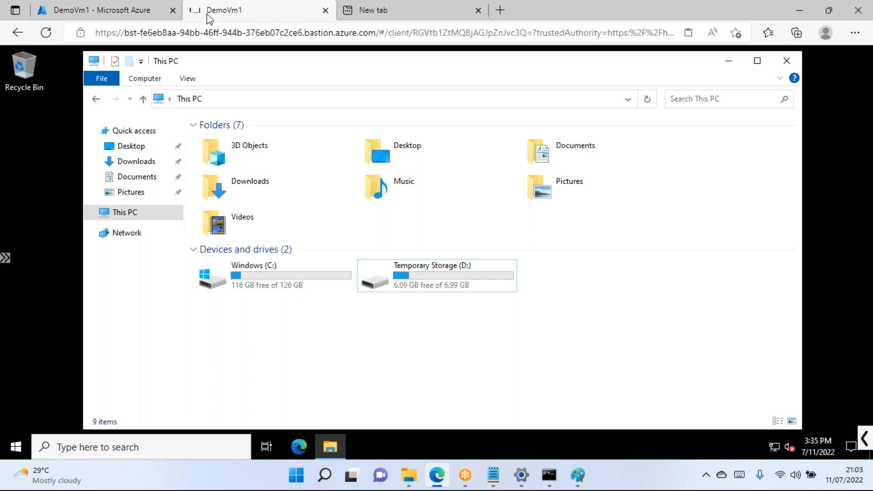
left_click(146, 13)
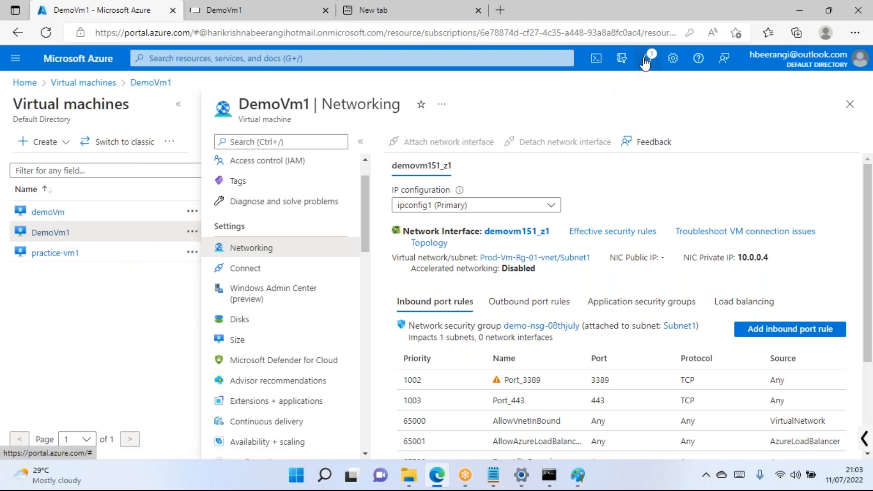
Clear the notifications and search the portal for 'pu' to list Public IP addresses.
left_click(645, 63)
left_click(848, 87)
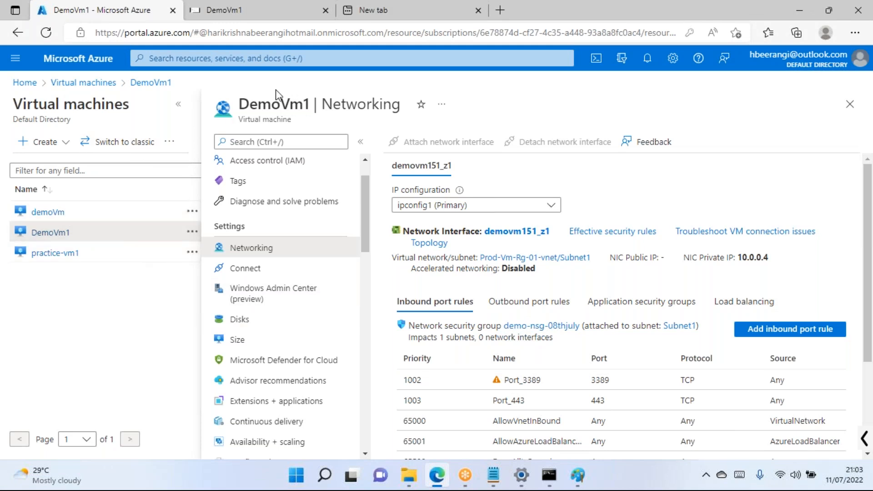
left_click(266, 57)
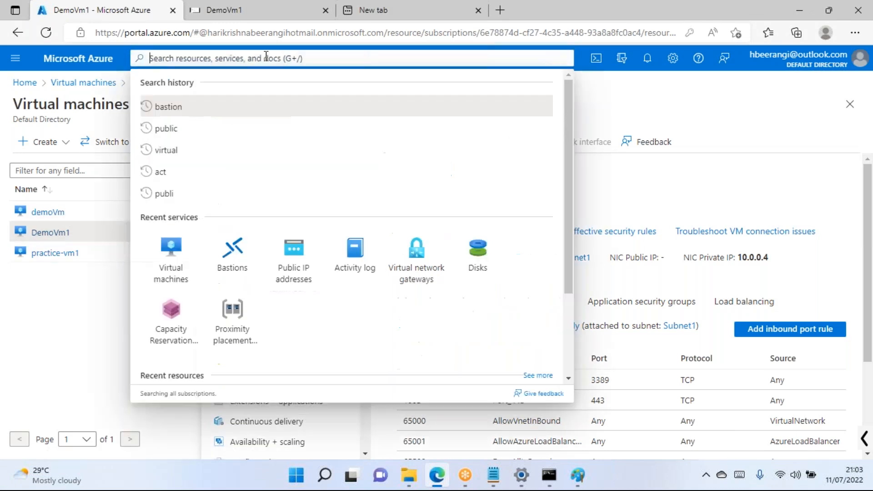
type("pu")
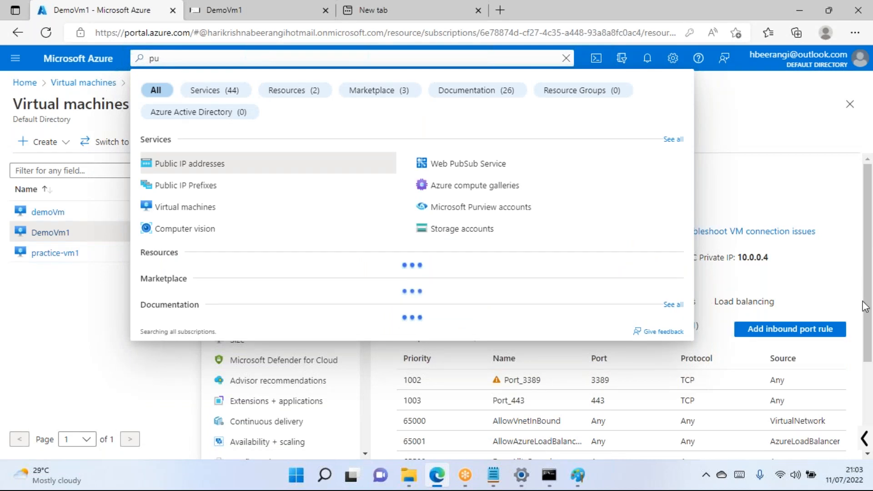